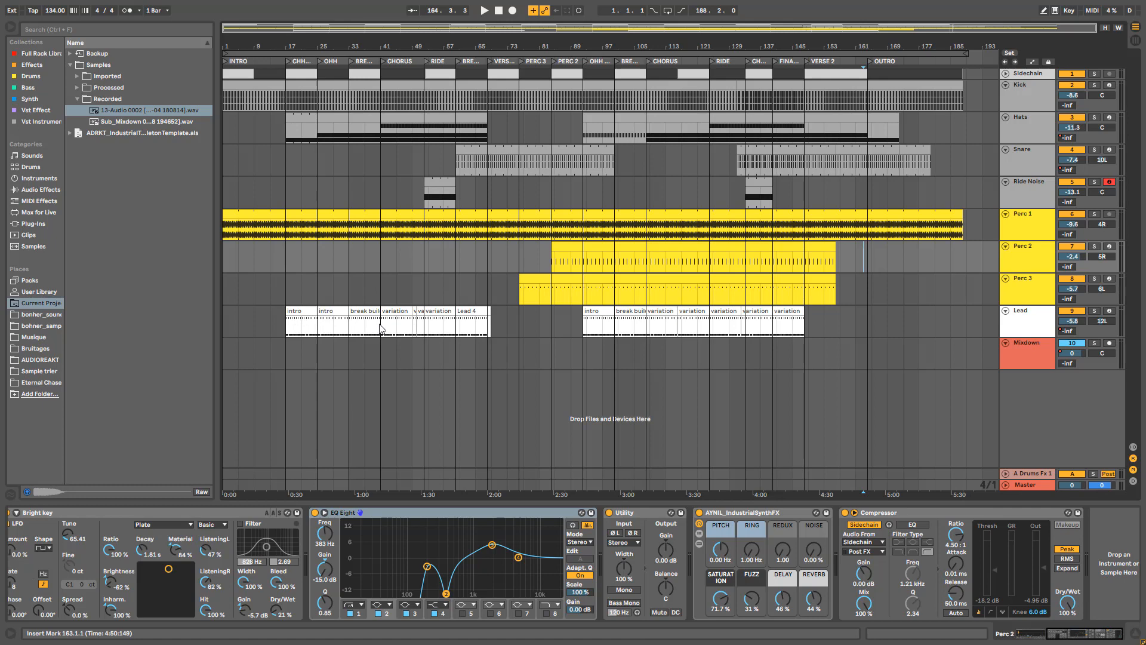
Solo the Lead track, play it briefly from bar 17, and show the automation lanes in the arrangement.
{"action": "left_click", "coordinate": [1094, 310]}
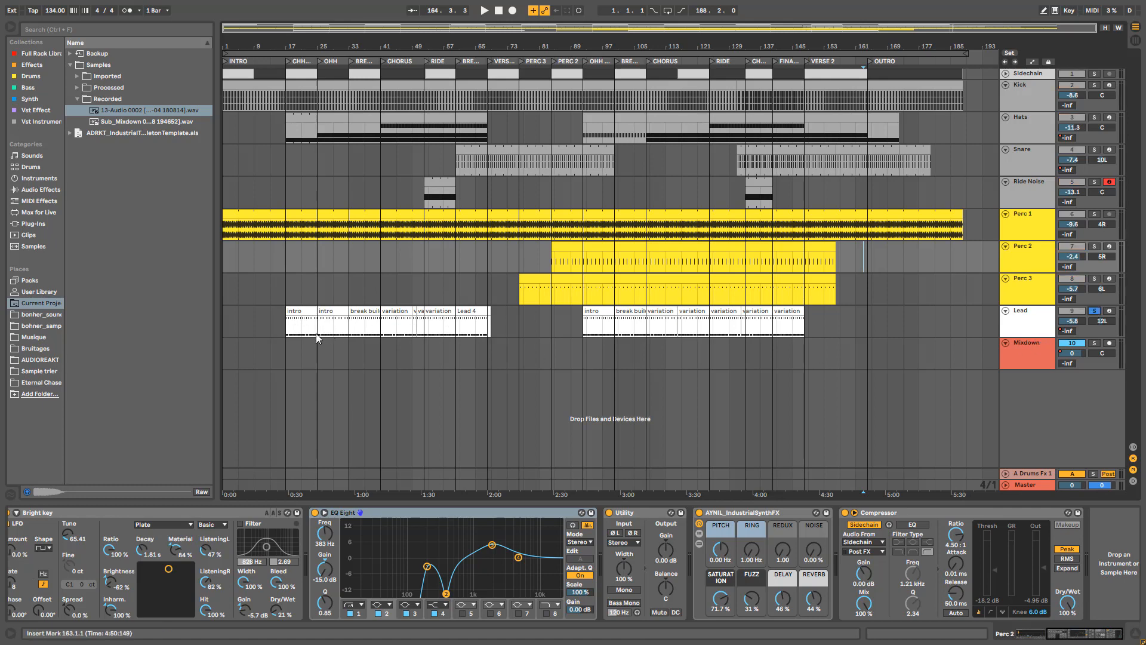
{"action": "left_click", "coordinate": [293, 333]}
{"action": "key", "text": "space"}
{"action": "key", "text": "a"}
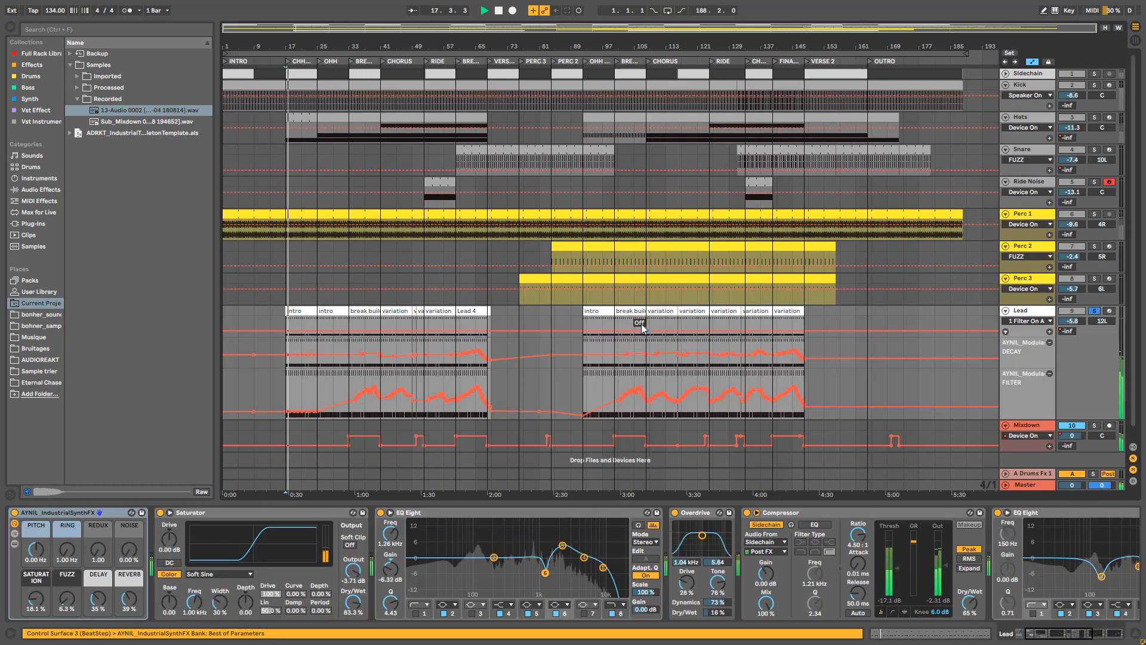
{"action": "scroll", "coordinate": [311, 360], "scroll_direction": "down", "scroll_amount": 1}
{"action": "key", "text": "space"}
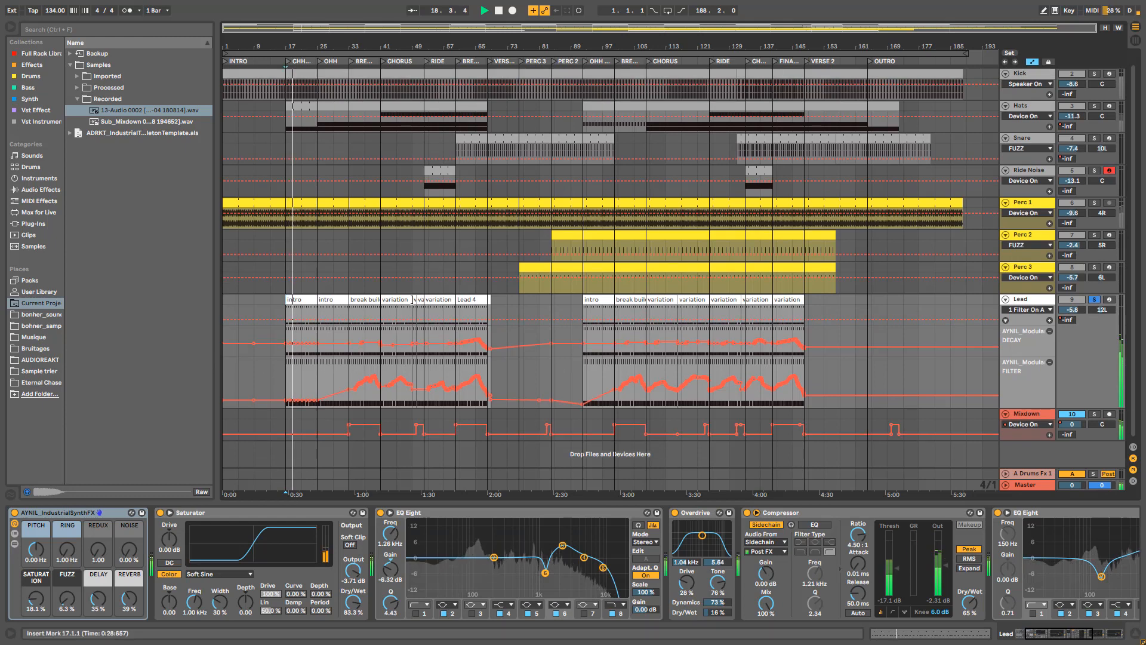
{"action": "scroll", "coordinate": [405, 260], "scroll_direction": "up", "scroll_amount": 1}
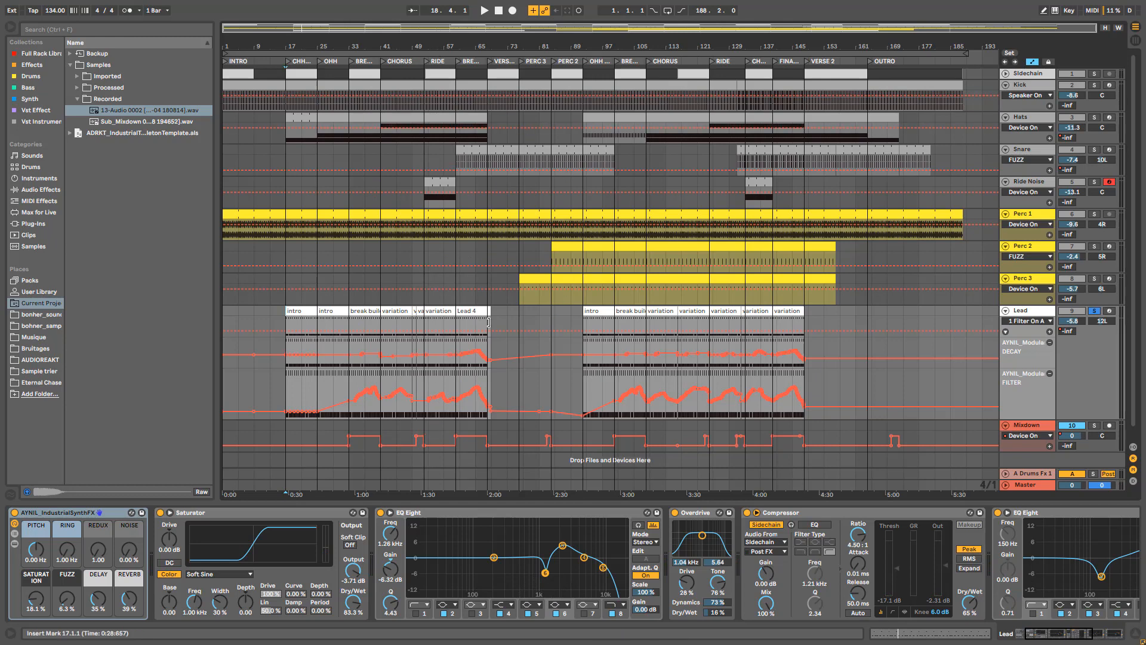
Play the full mix without the Lead solo from bar 71 in the VERSE 1 section.
{"action": "left_click_drag", "start_coordinate": [522, 40], "coordinate": [544, 391]}
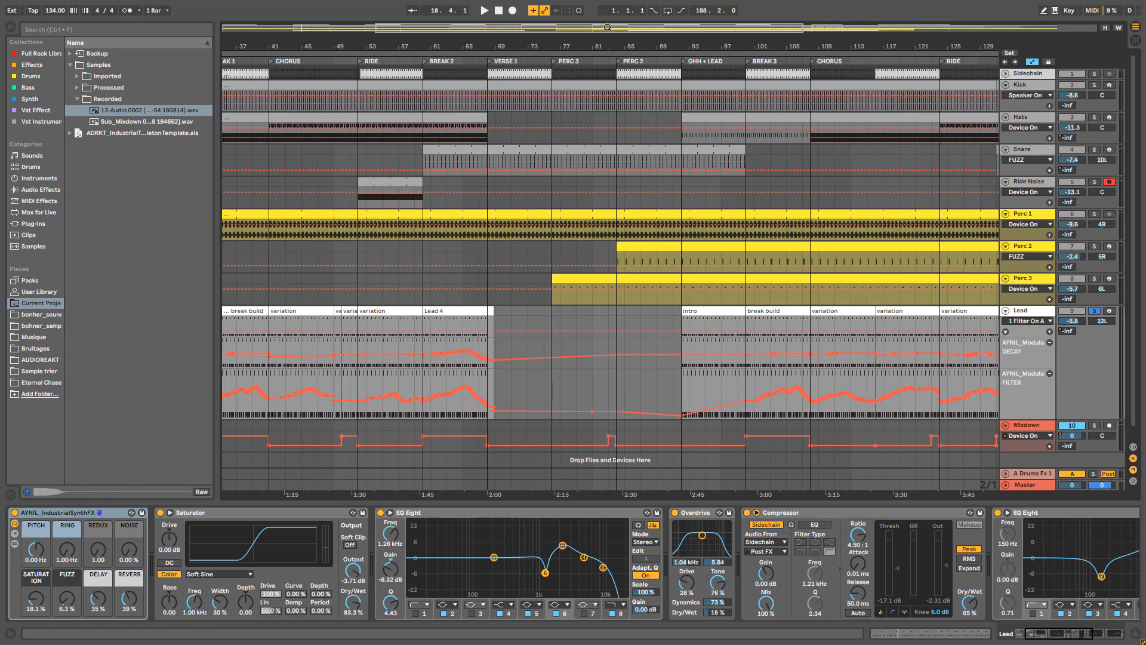
{"action": "left_click_drag", "start_coordinate": [642, 43], "coordinate": [553, 11]}
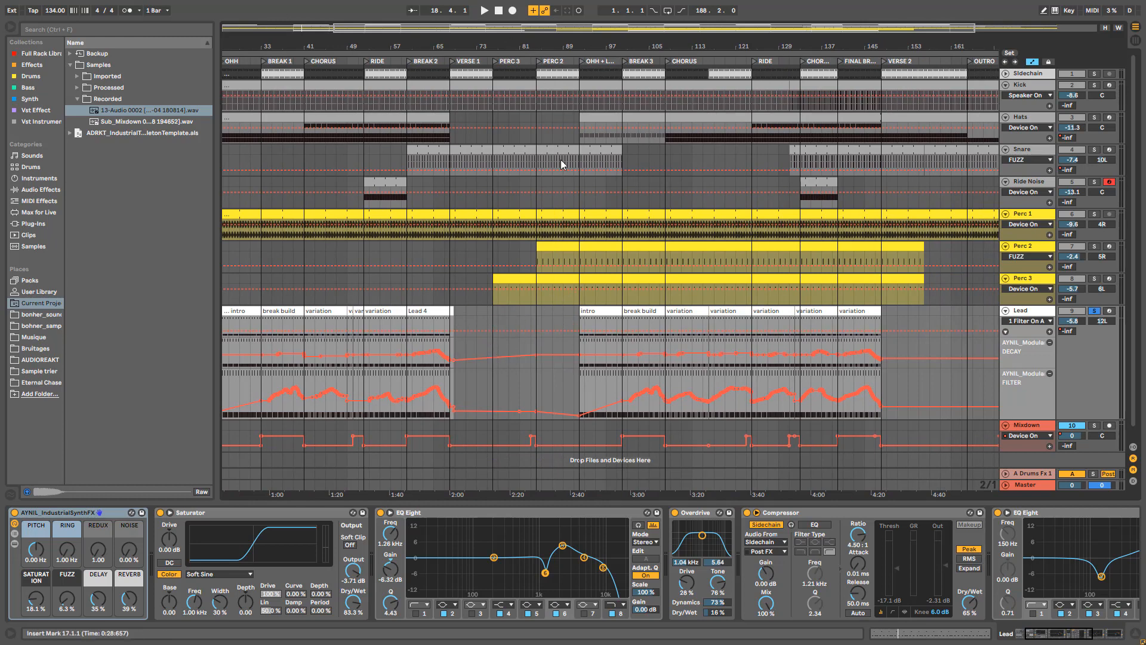
{"action": "left_click_drag", "start_coordinate": [610, 29], "coordinate": [610, 47]}
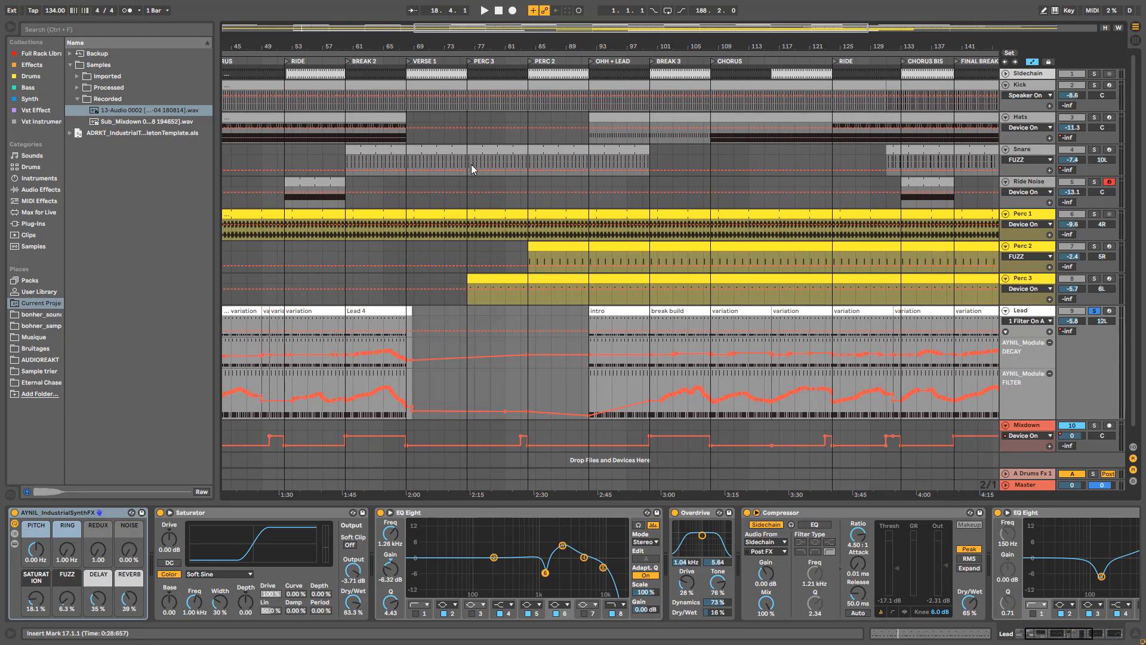
{"action": "left_click", "coordinate": [429, 164]}
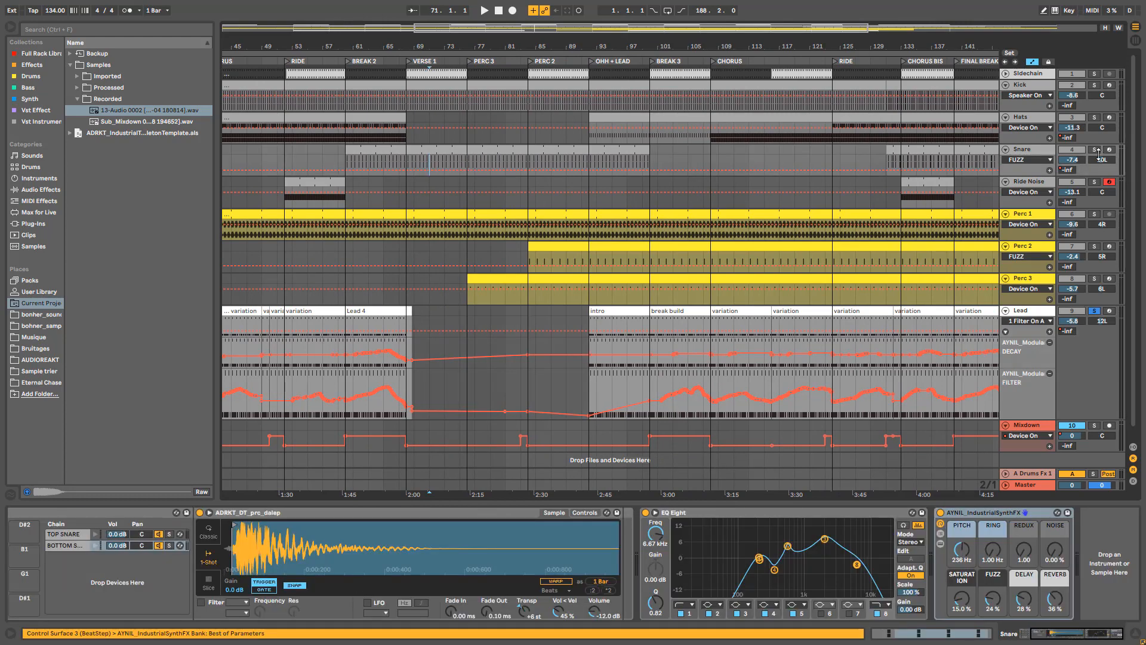
{"action": "key", "text": "space"}
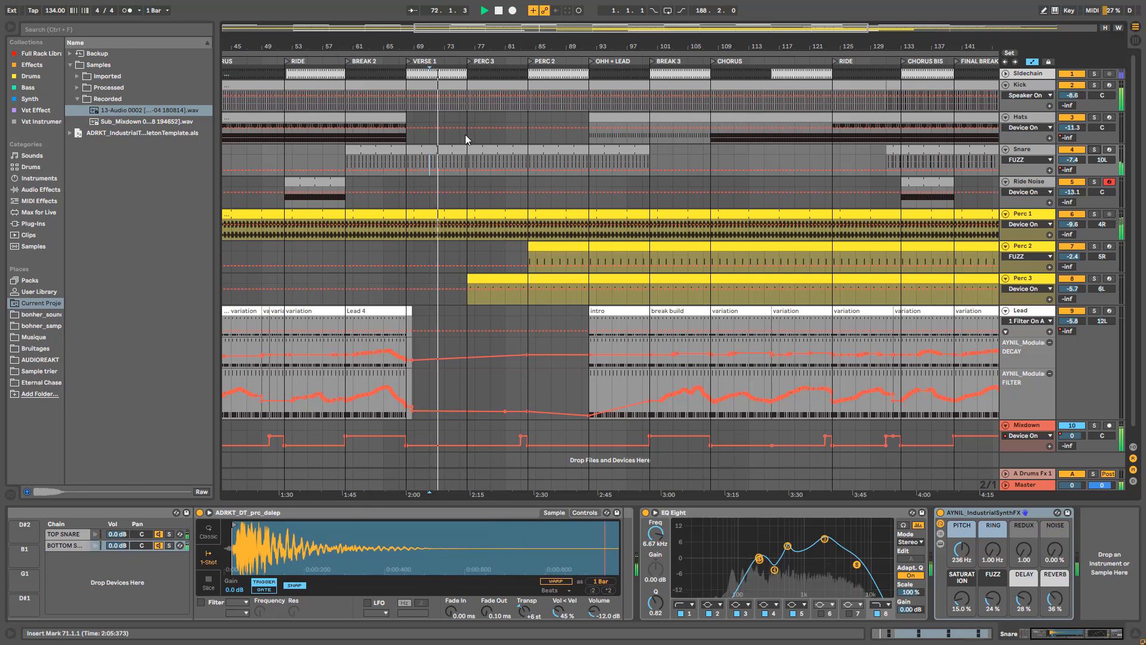
{"action": "key", "text": "space"}
Play the arrangement from bar 84, where the PERC 2 section starts.
{"action": "mouse_move", "coordinate": [530, 28]}
{"action": "left_mouse_down"}
{"action": "mouse_move", "coordinate": [530, 43]}
{"action": "mouse_move", "coordinate": [518, 41]}
{"action": "left_mouse_up"}
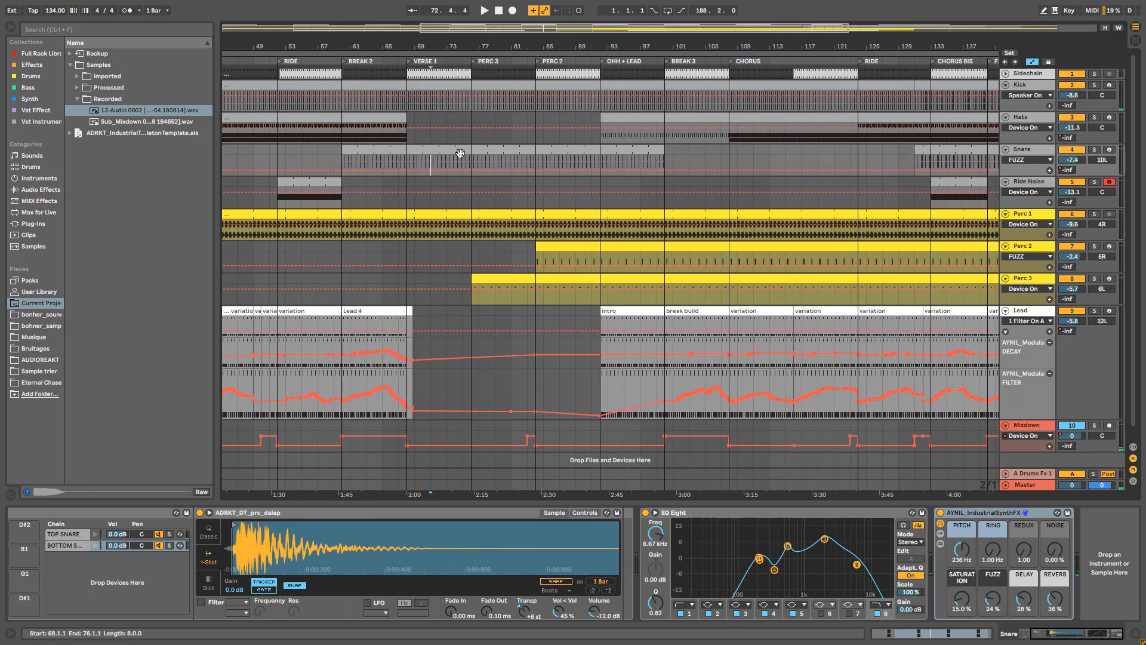
{"action": "left_click", "coordinate": [538, 320]}
{"action": "key", "text": "space"}
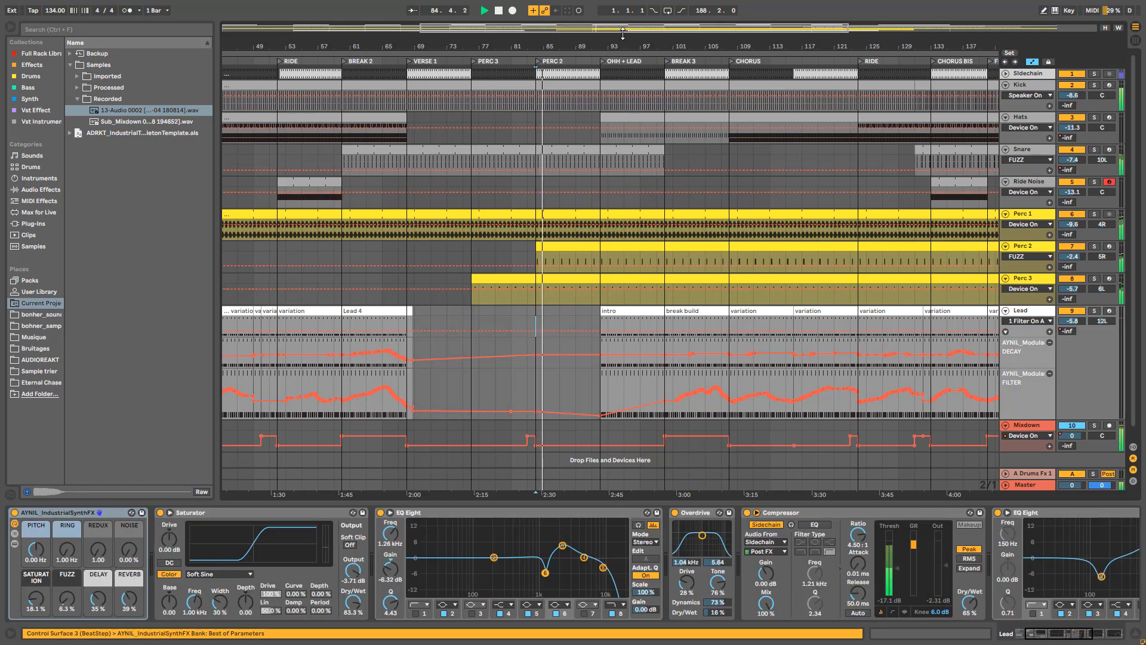
{"action": "key", "text": "space"}
Review the second half of the arrangement and play it from bar 121 into the second RIDE section.
{"action": "left_click_drag", "start_coordinate": [626, 32], "coordinate": [590, 30]}
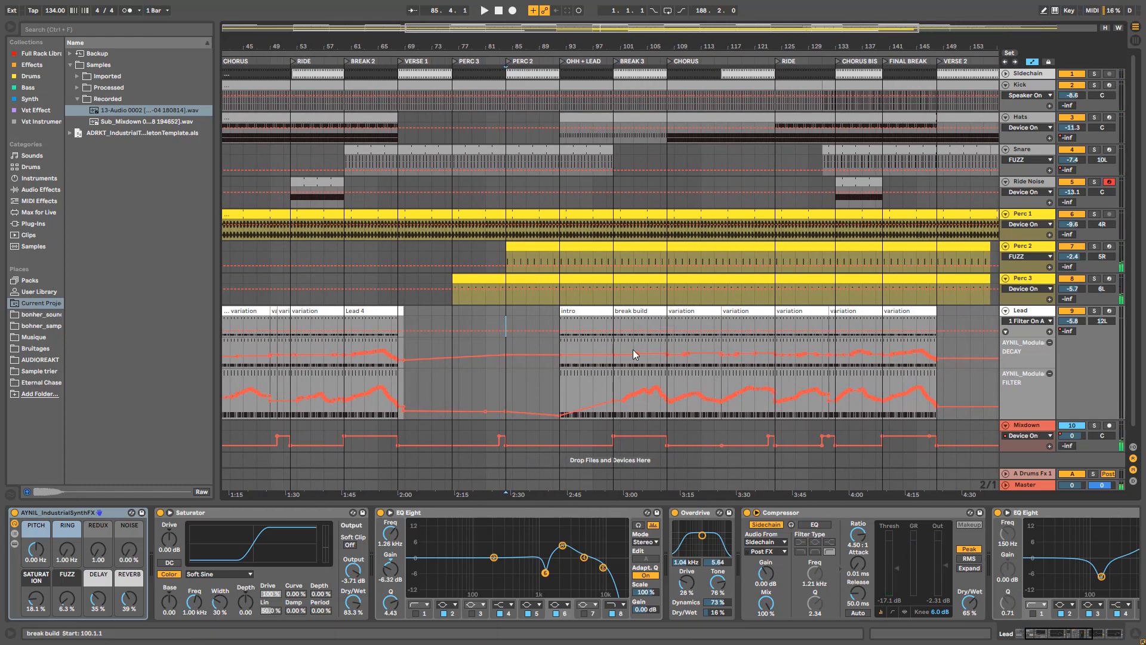
{"action": "left_click_drag", "start_coordinate": [622, 40], "coordinate": [549, 49]}
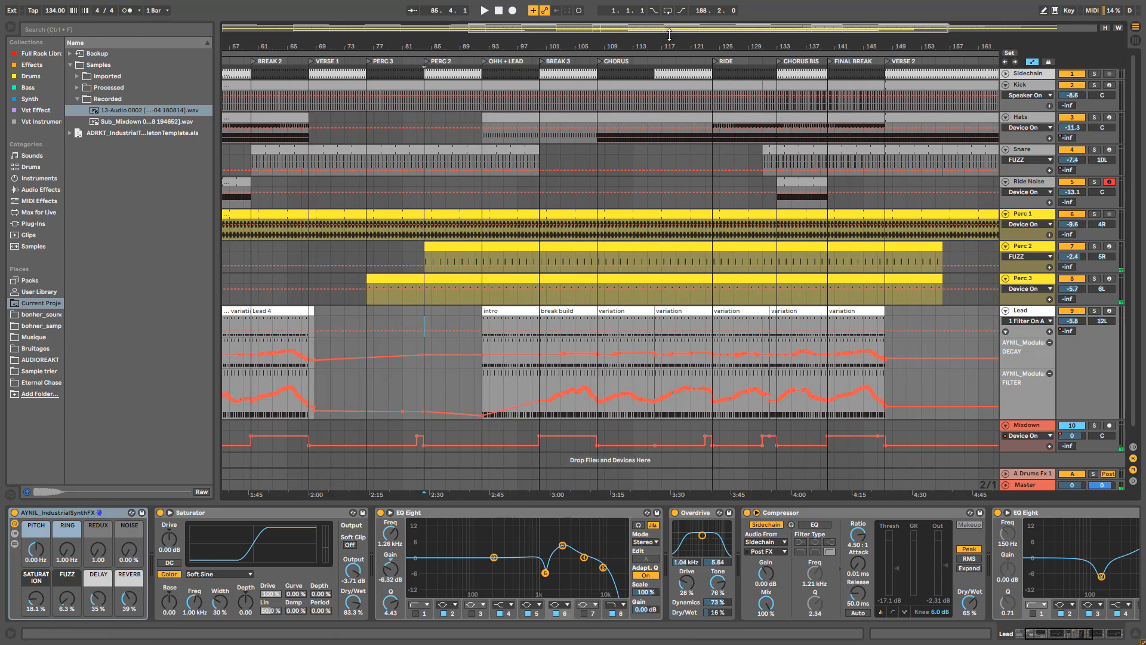
{"action": "left_click_drag", "start_coordinate": [778, 46], "coordinate": [716, 42]}
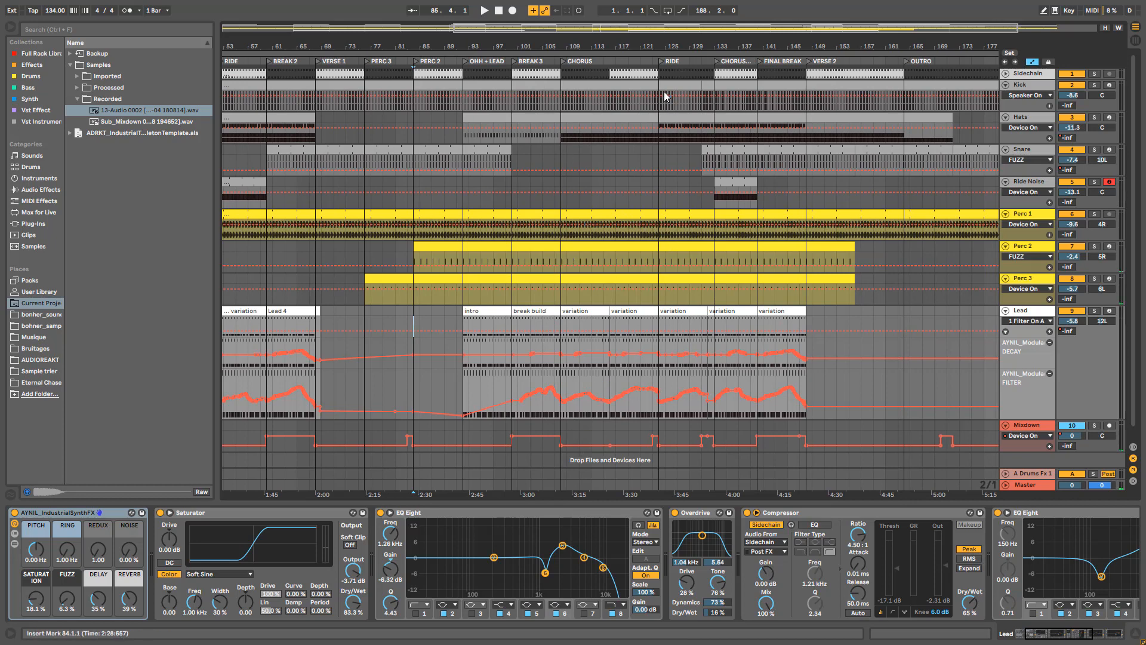
{"action": "left_click_drag", "start_coordinate": [670, 28], "coordinate": [638, 23]}
{"action": "left_click_drag", "start_coordinate": [559, 42], "coordinate": [607, 27]}
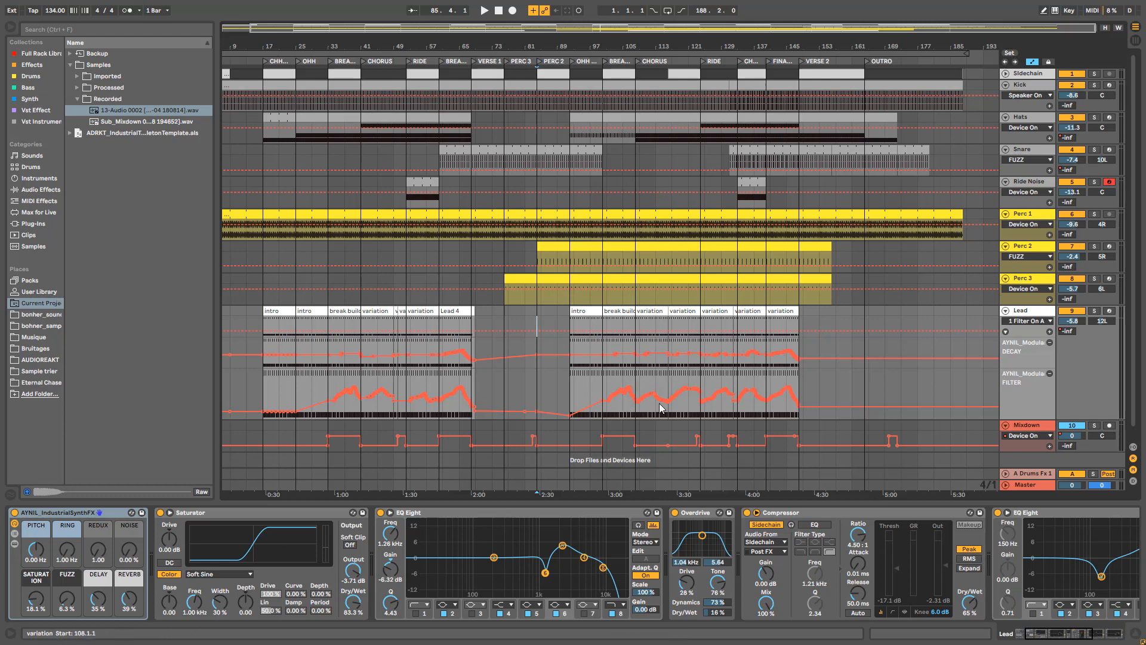
{"action": "left_click", "coordinate": [682, 153]}
{"action": "key", "text": "space"}
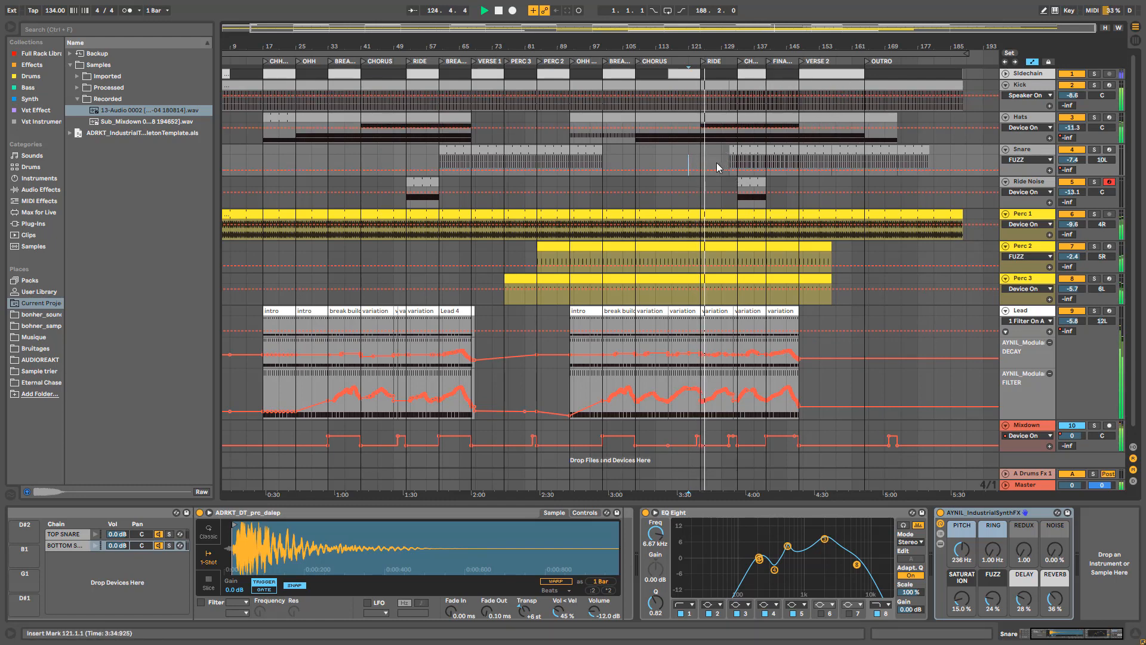
{"action": "key", "text": "space"}
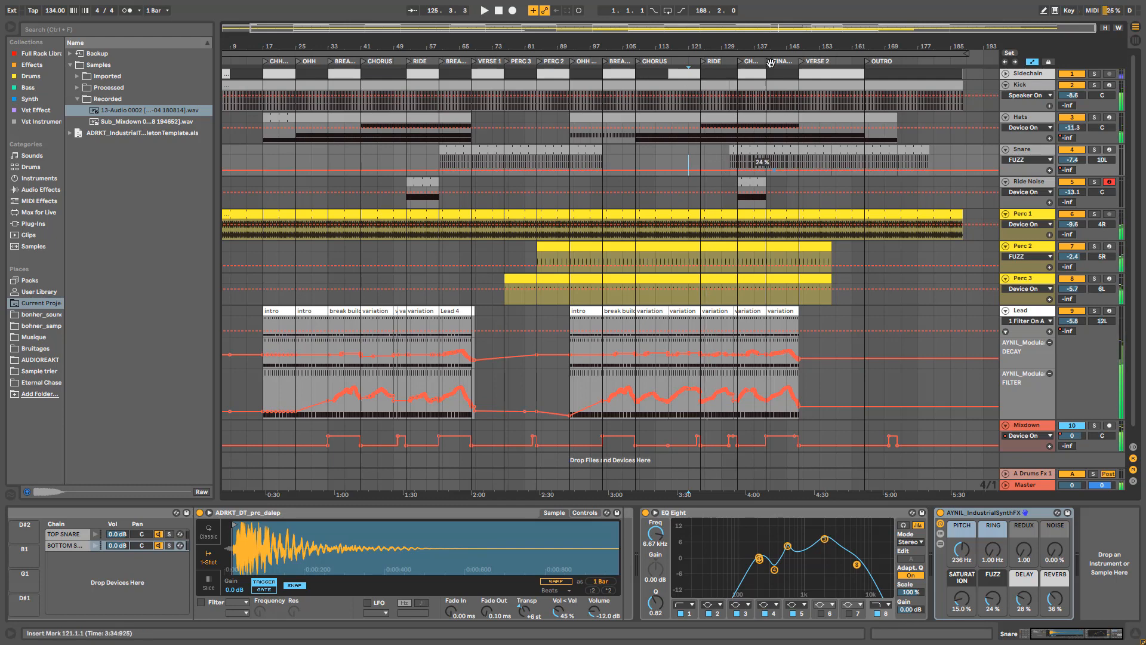
Play the INTRO from bar 7, and the CHH+ Lead section from bar 17.
{"action": "mouse_move", "coordinate": [620, 28]}
{"action": "left_mouse_down"}
{"action": "mouse_move", "coordinate": [663, 30]}
{"action": "mouse_move", "coordinate": [600, 20]}
{"action": "left_mouse_up"}
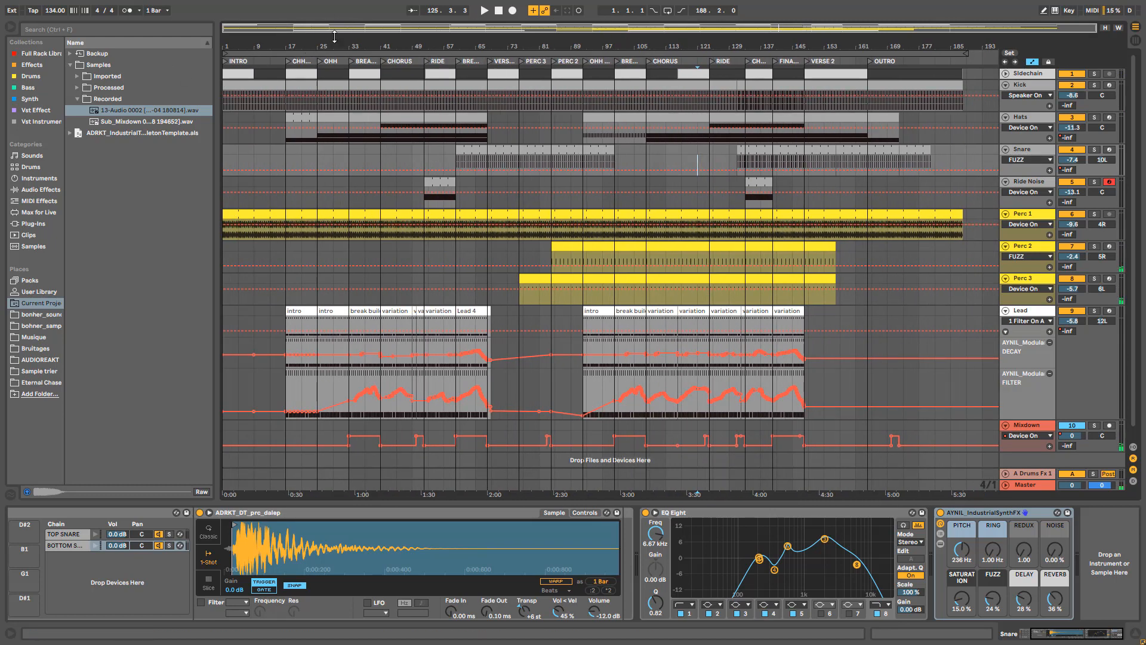
{"action": "left_click_drag", "start_coordinate": [333, 30], "coordinate": [334, 53]}
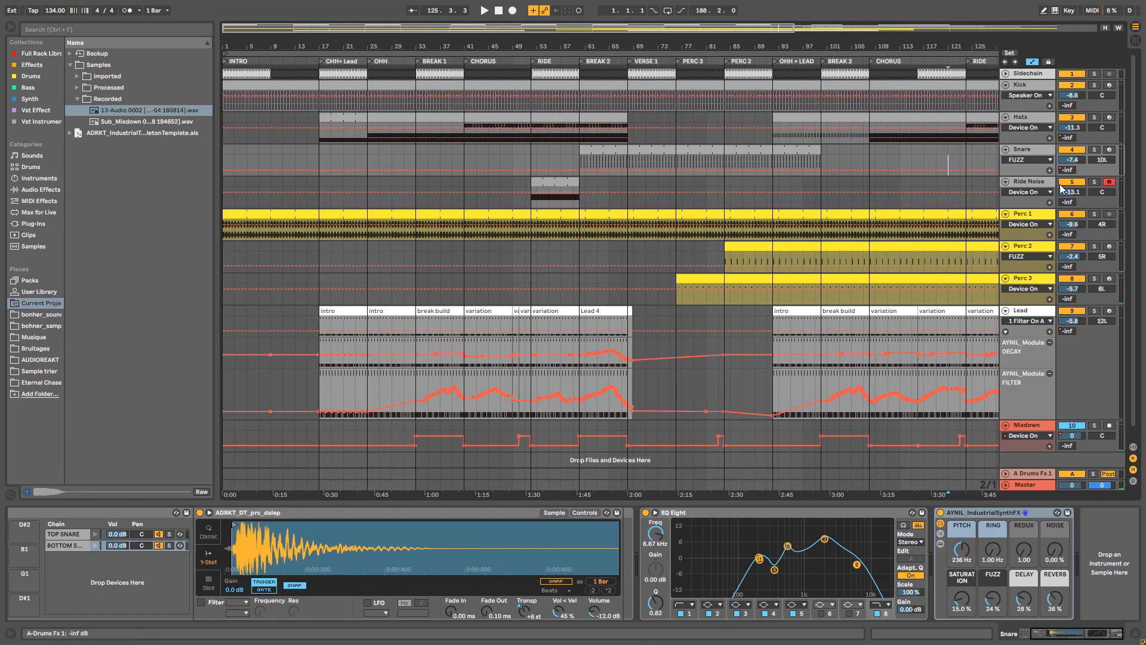
{"action": "left_click", "coordinate": [259, 149]}
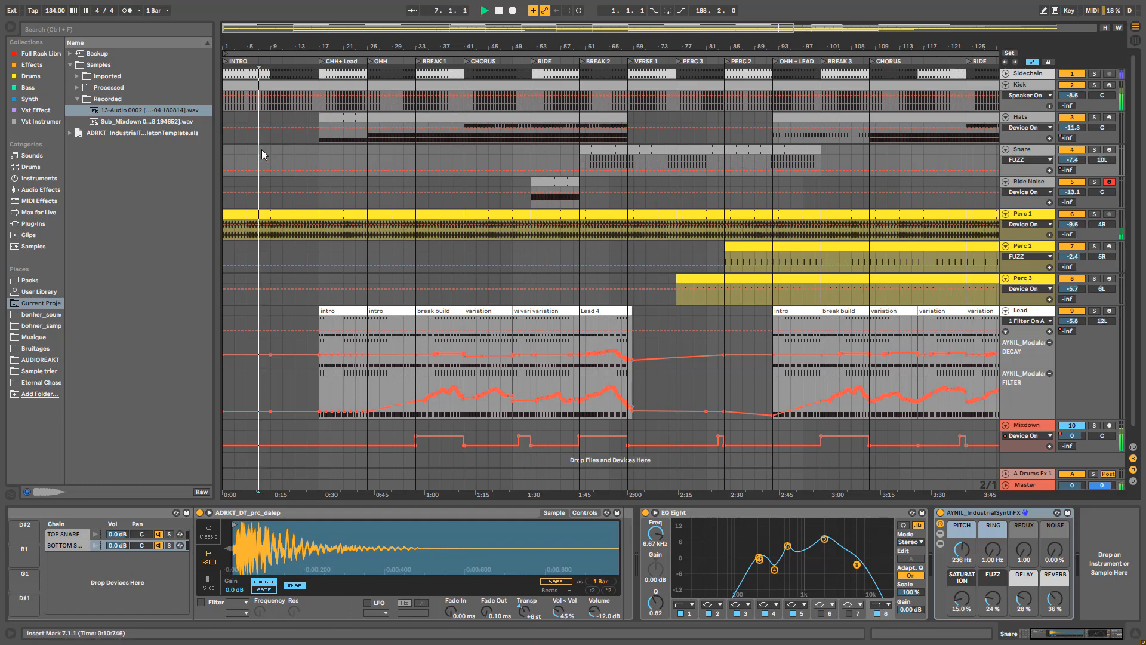
{"action": "key", "text": "space"}
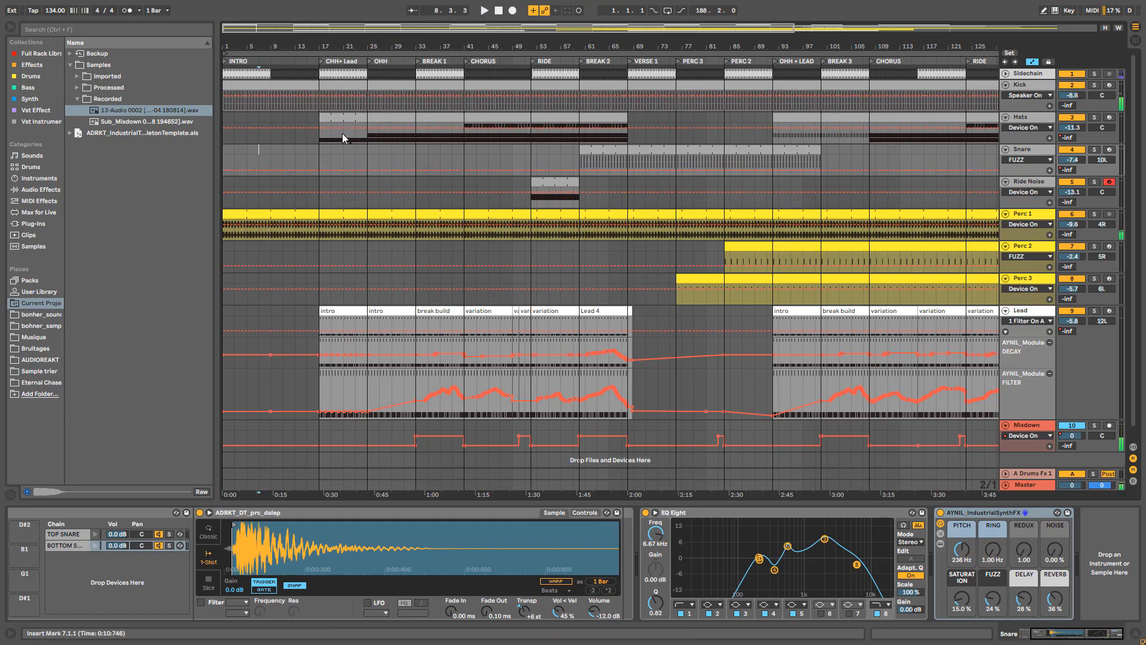
{"action": "left_click", "coordinate": [320, 142]}
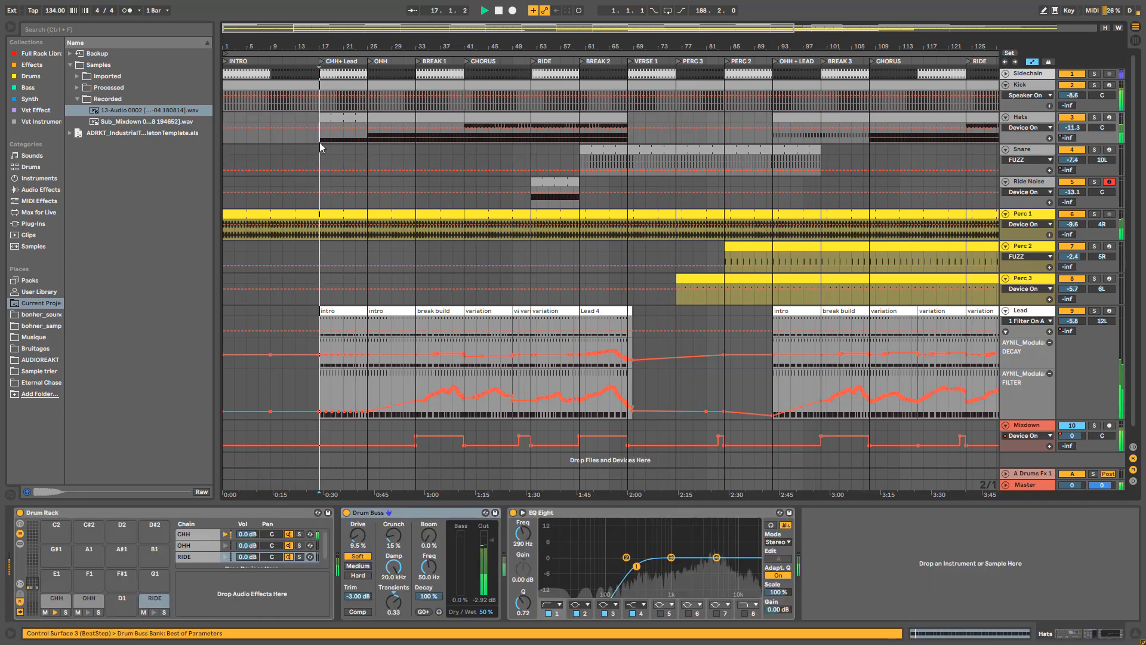
{"action": "key", "text": "space"}
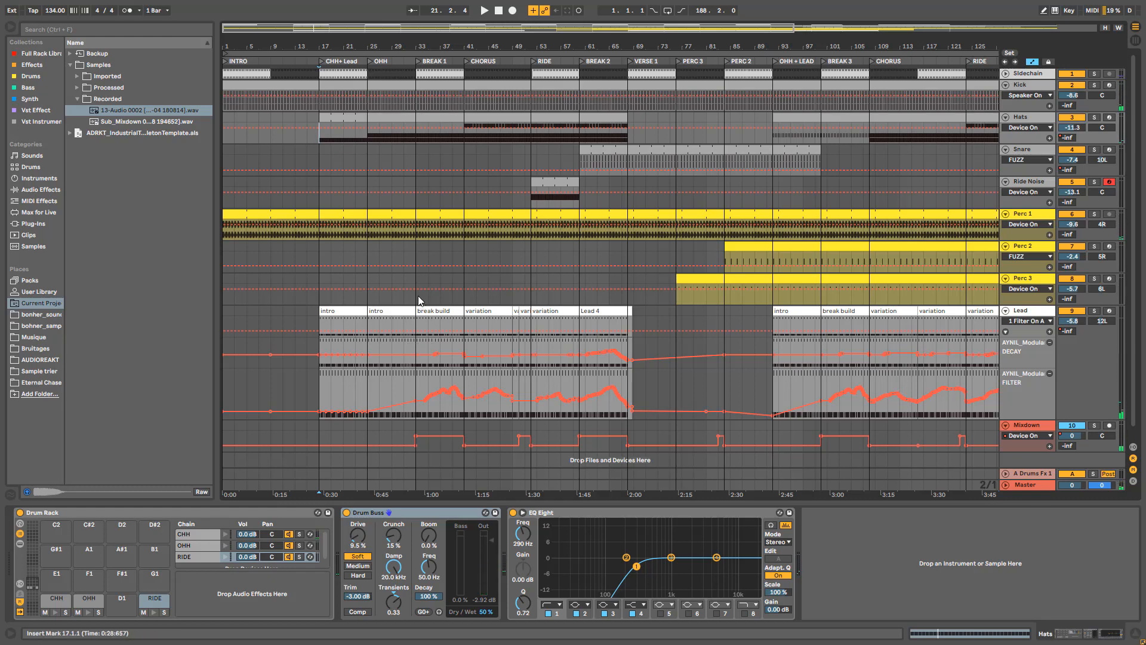
Examine the EQ Eight on-off automation on the Mixdown track and play from bar 31 into BREAK 1.
{"action": "left_click", "coordinate": [419, 301]}
{"action": "left_click", "coordinate": [429, 443]}
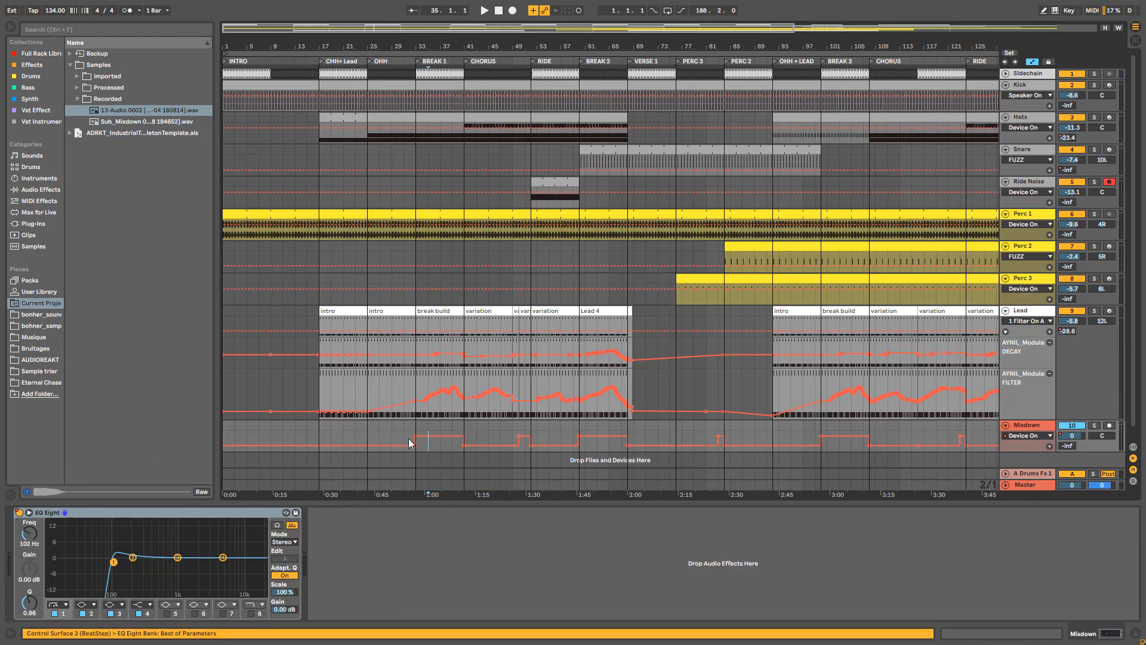
{"action": "left_click_drag", "start_coordinate": [514, 24], "coordinate": [513, 12]}
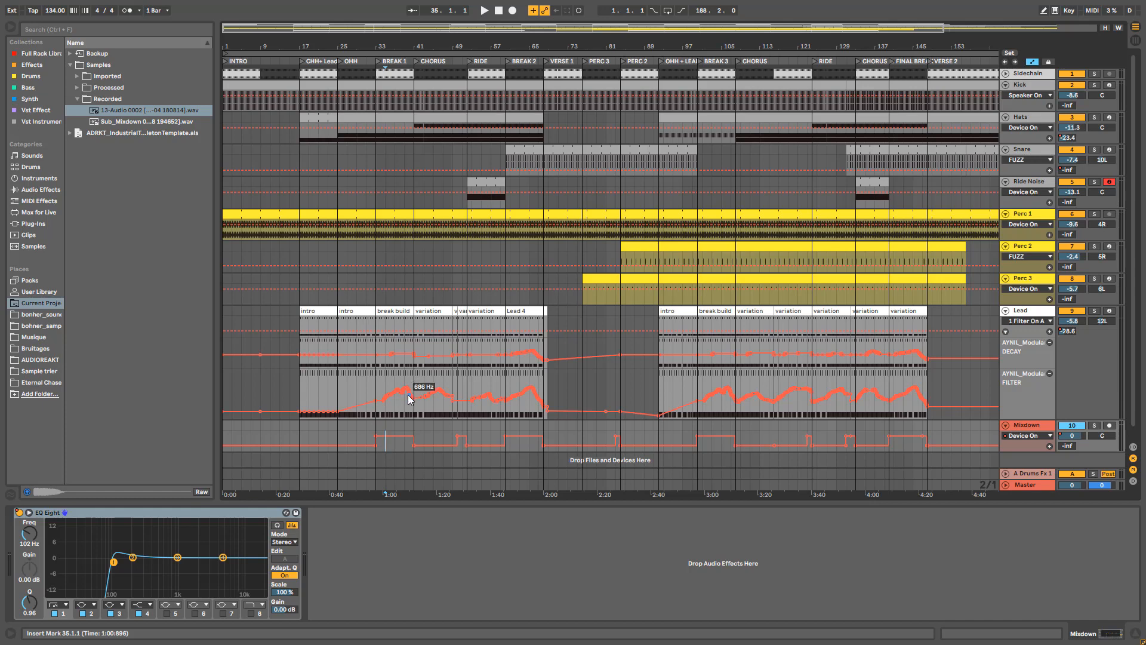
{"action": "left_click", "coordinate": [394, 447]}
{"action": "left_click", "coordinate": [365, 440]}
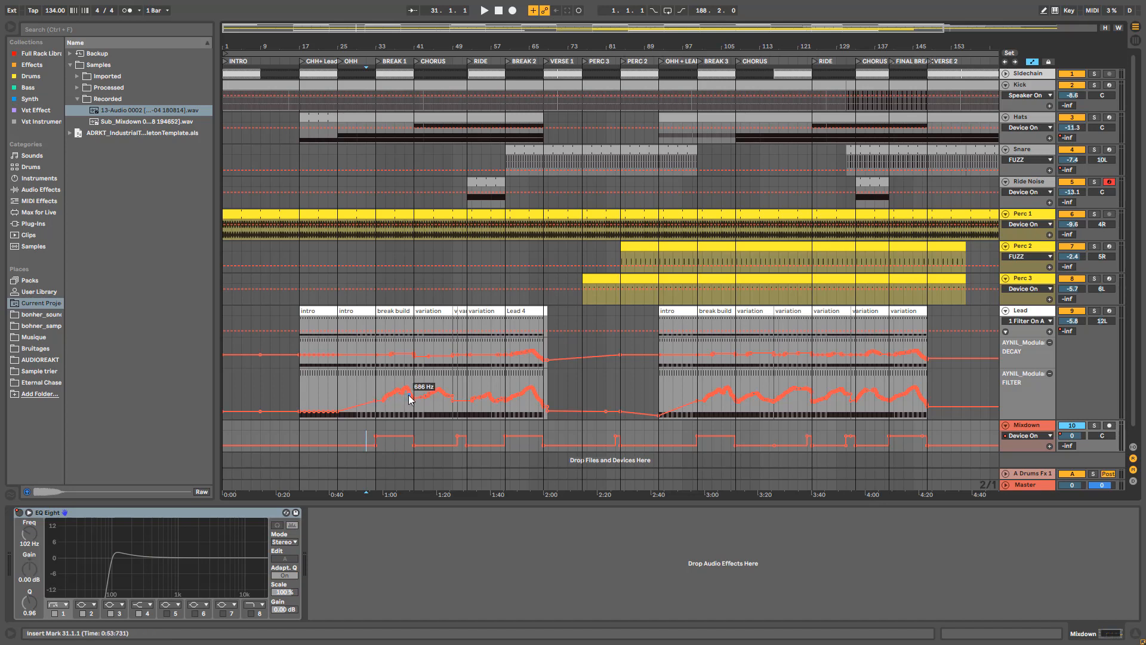
{"action": "key", "text": "space"}
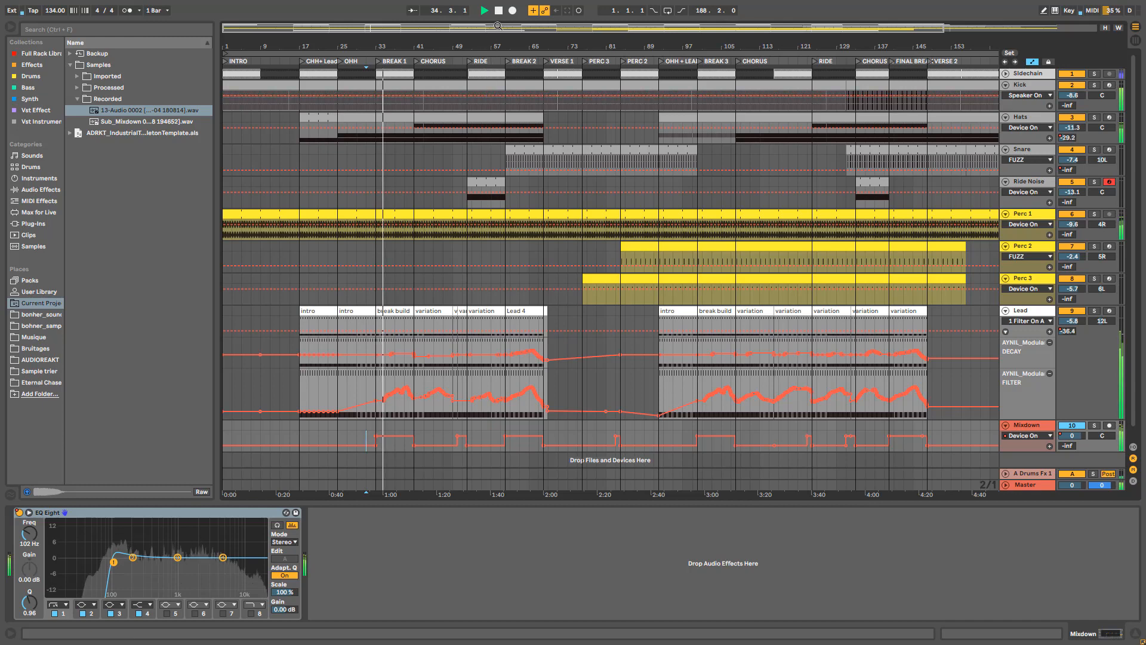
Show the start of the Lead track's device chain during playback of BREAK 1 and CHORUS, and stop playback.
{"action": "left_click_drag", "start_coordinate": [464, 46], "coordinate": [504, 59]}
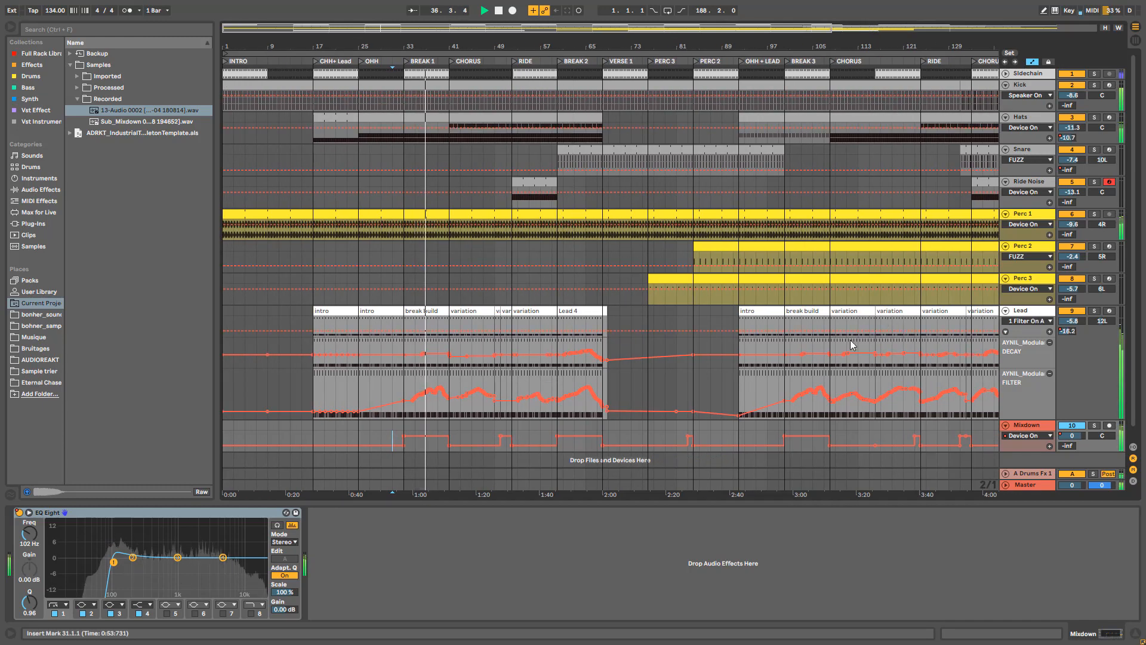
{"action": "left_click", "coordinate": [1021, 311]}
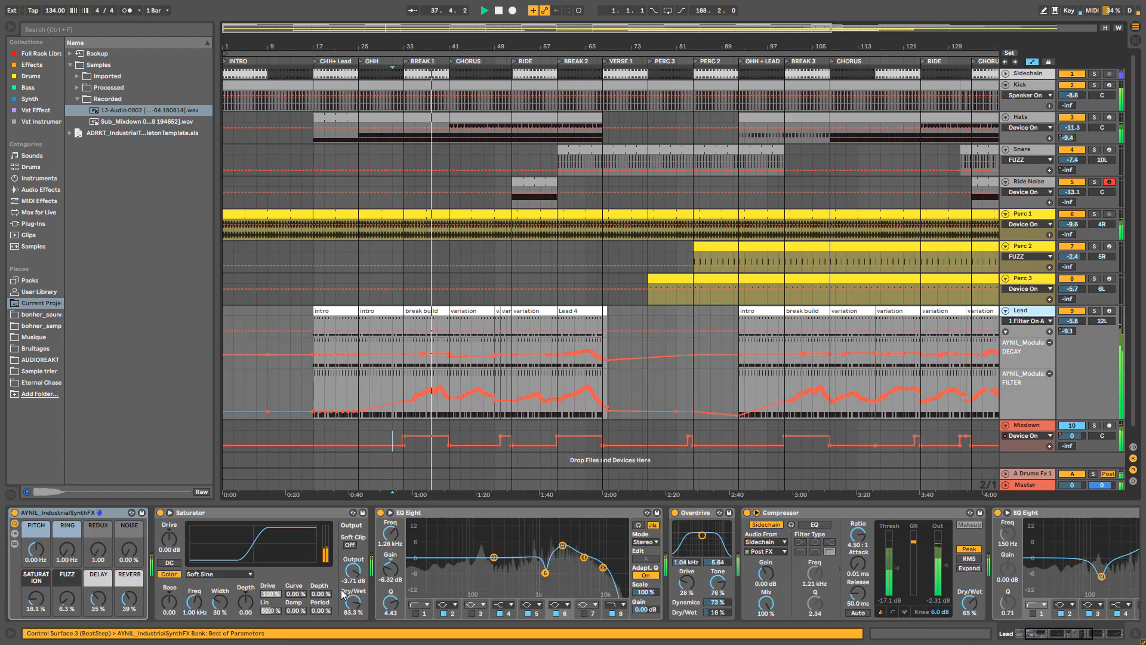
{"action": "left_click", "coordinate": [1060, 634]}
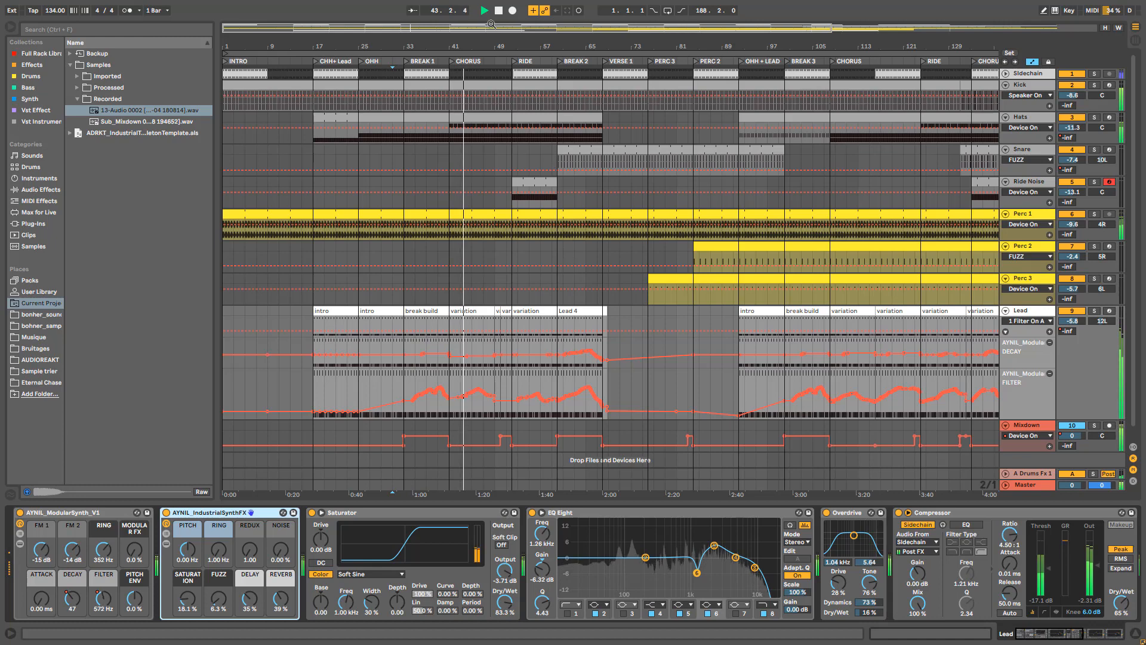
{"action": "key", "text": "space"}
Play the first CHORUS section from bar 41.
{"action": "left_click_drag", "start_coordinate": [499, 27], "coordinate": [417, 389]}
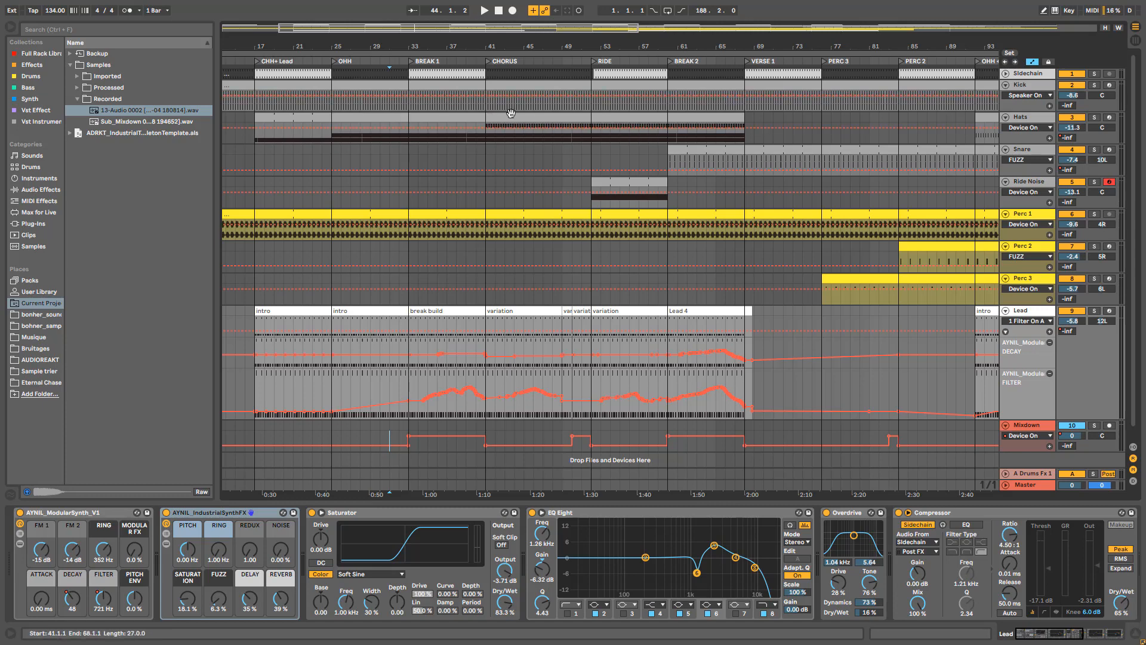
{"action": "left_click", "coordinate": [487, 159]}
{"action": "key", "text": "space"}
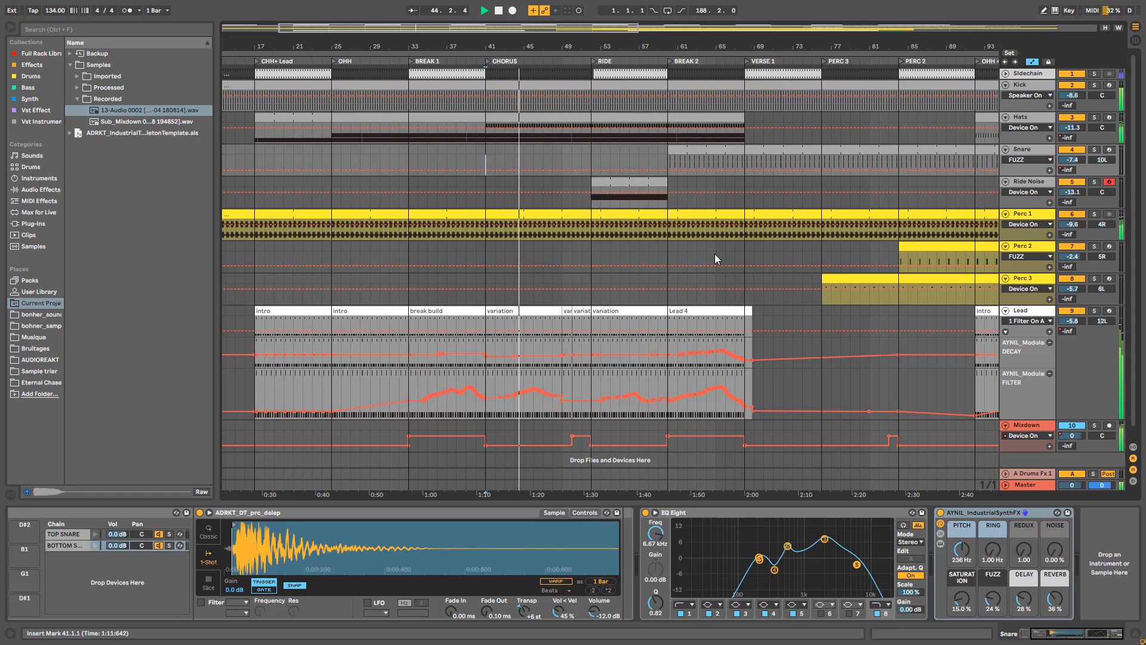
{"action": "key", "text": "space"}
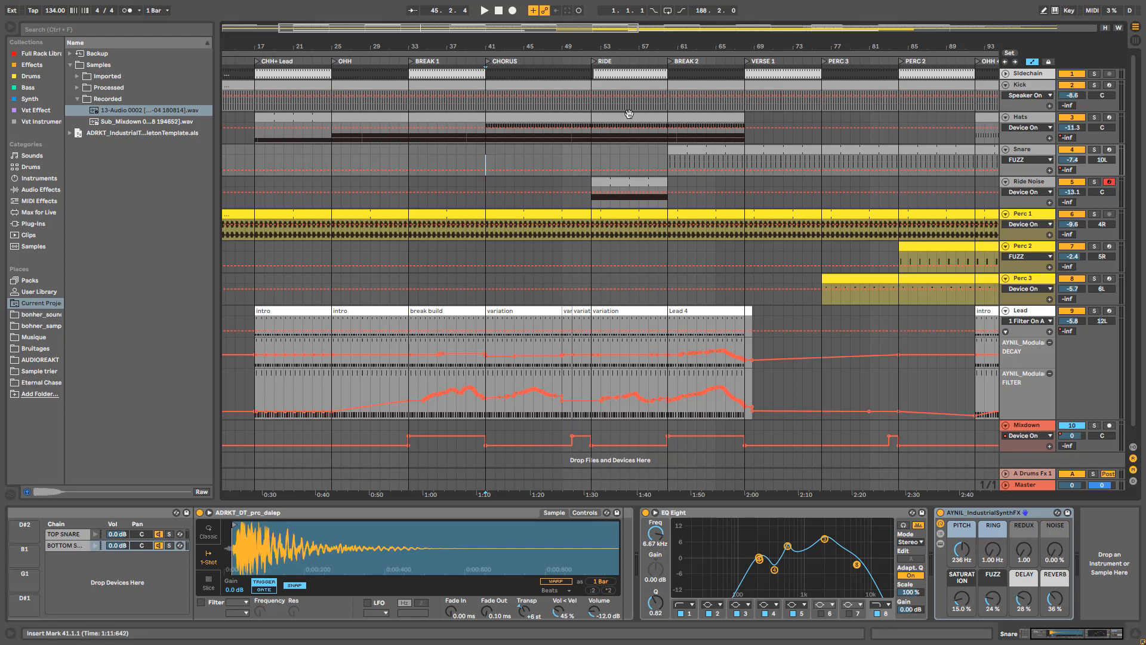
Play the arrangement from bar 58 in the RIDE section into BREAK 2.
{"action": "left_click", "coordinate": [542, 265]}
{"action": "left_click_drag", "start_coordinate": [571, 30], "coordinate": [631, 26]}
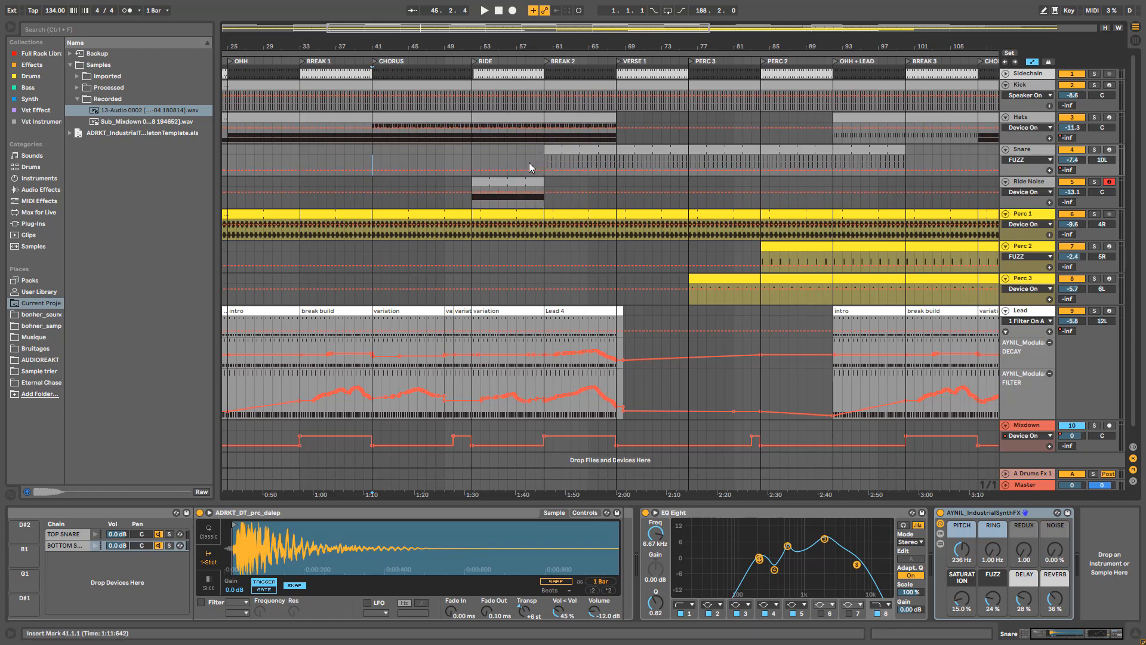
{"action": "key", "text": "space"}
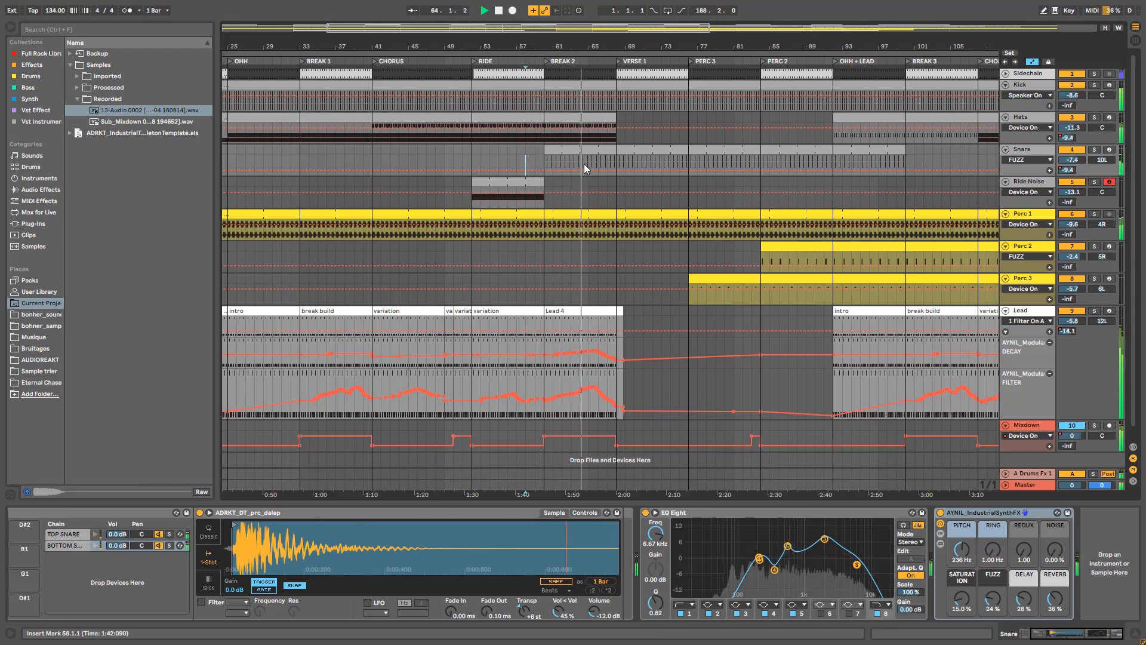
Show the Hats track's A-Drums Fx 1 send automation and inspect the Delay and Empty Club devices on that return track.
{"action": "left_click", "coordinate": [580, 192]}
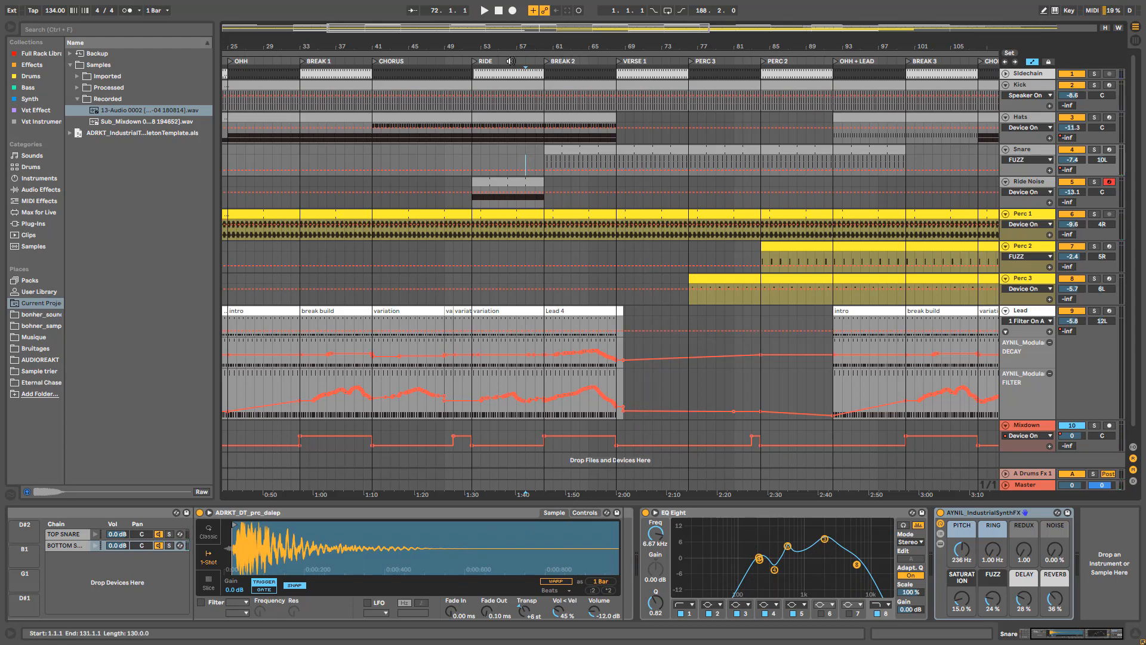
{"action": "left_click", "coordinate": [1068, 137]}
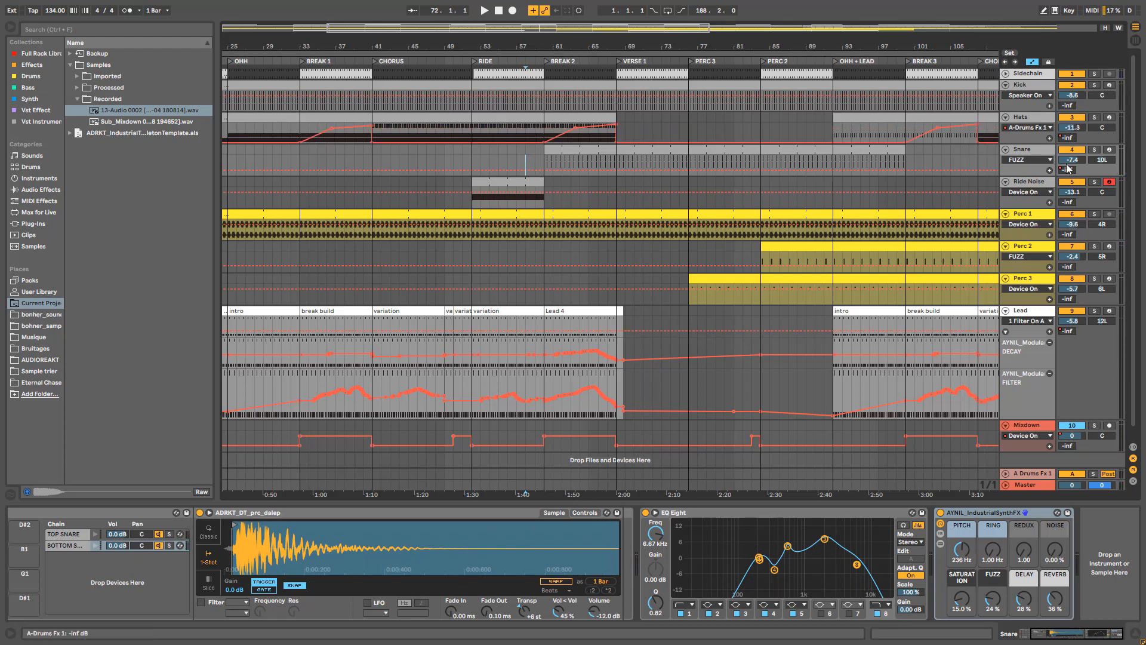
{"action": "scroll", "coordinate": [872, 325], "scroll_direction": "down", "scroll_amount": 1}
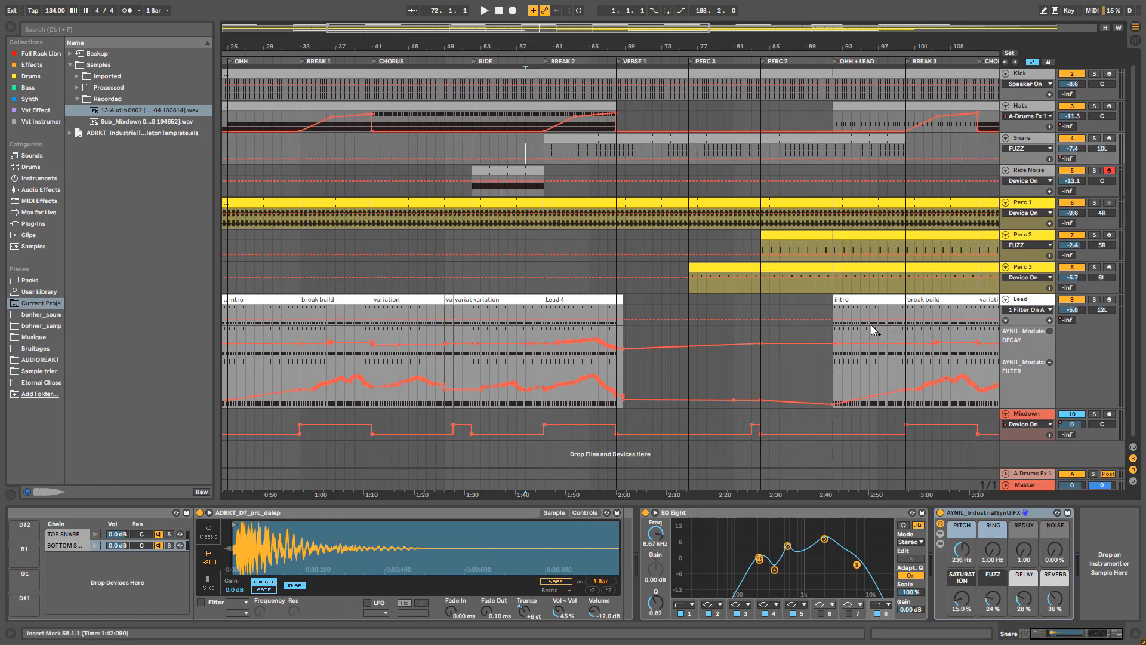
{"action": "left_click", "coordinate": [1005, 473]}
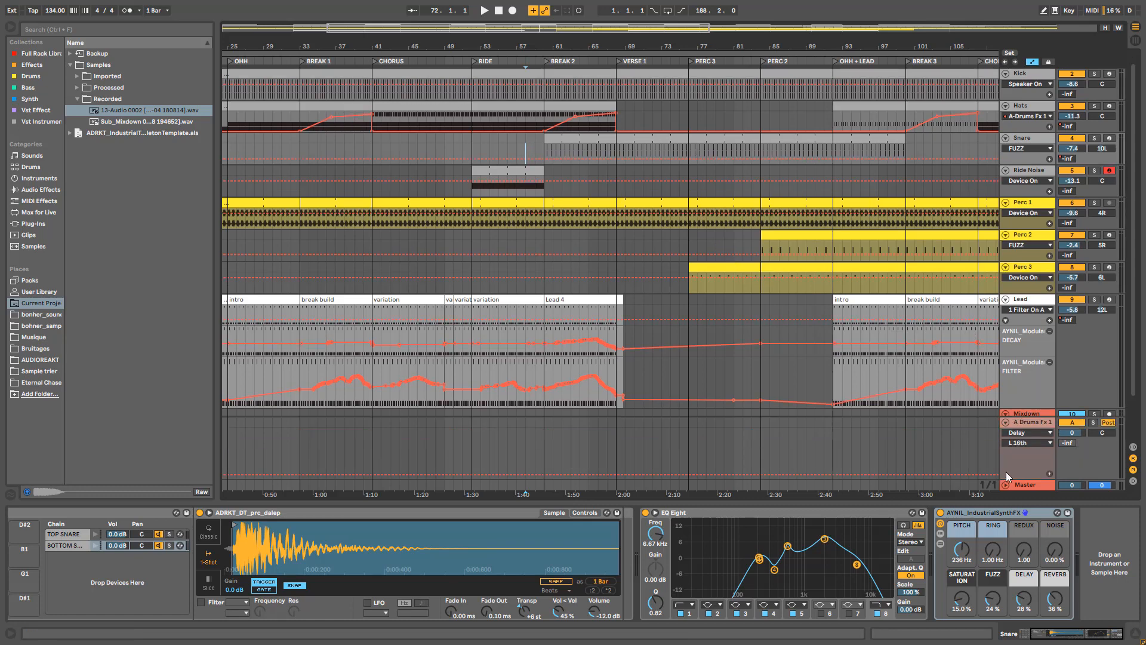
{"action": "left_click", "coordinate": [1027, 421]}
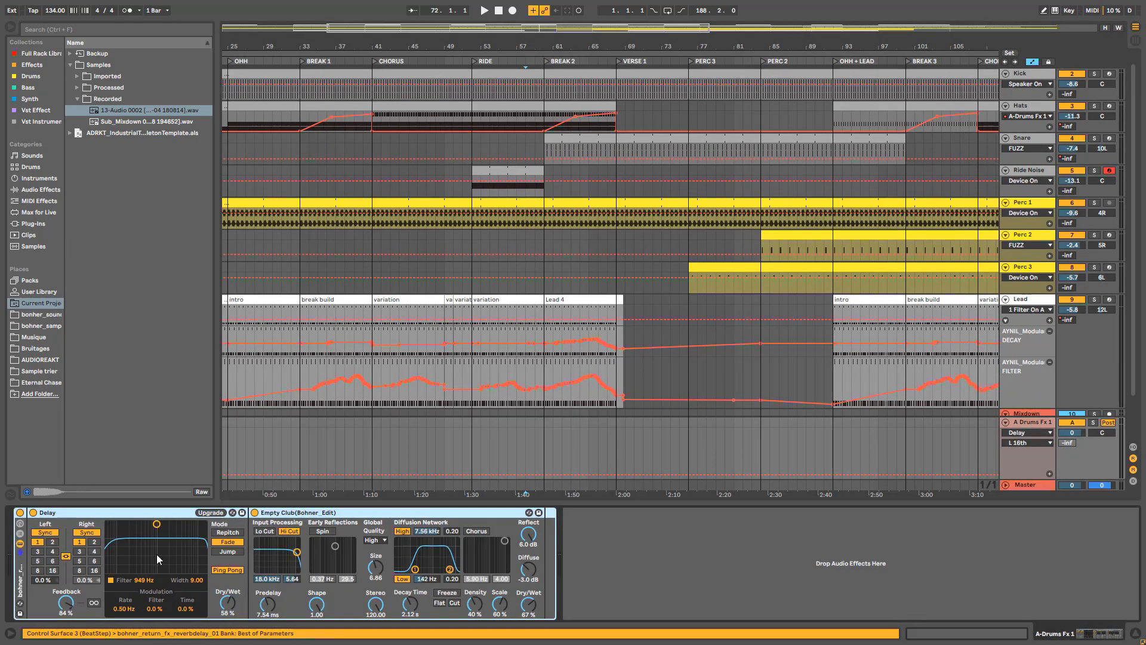
{"action": "left_click", "coordinate": [1006, 422]}
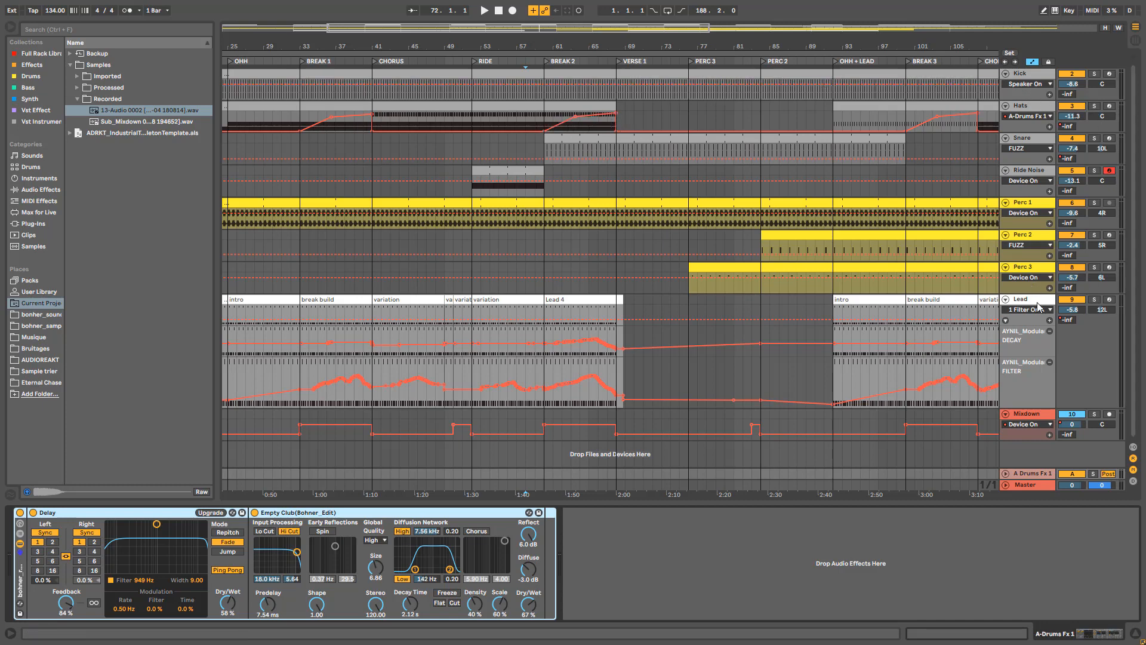
Show the A-Drums Fx 1 send automation on the Lead and Snare tracks and mark bar 67 on the Snare.
{"action": "left_click", "coordinate": [1067, 320]}
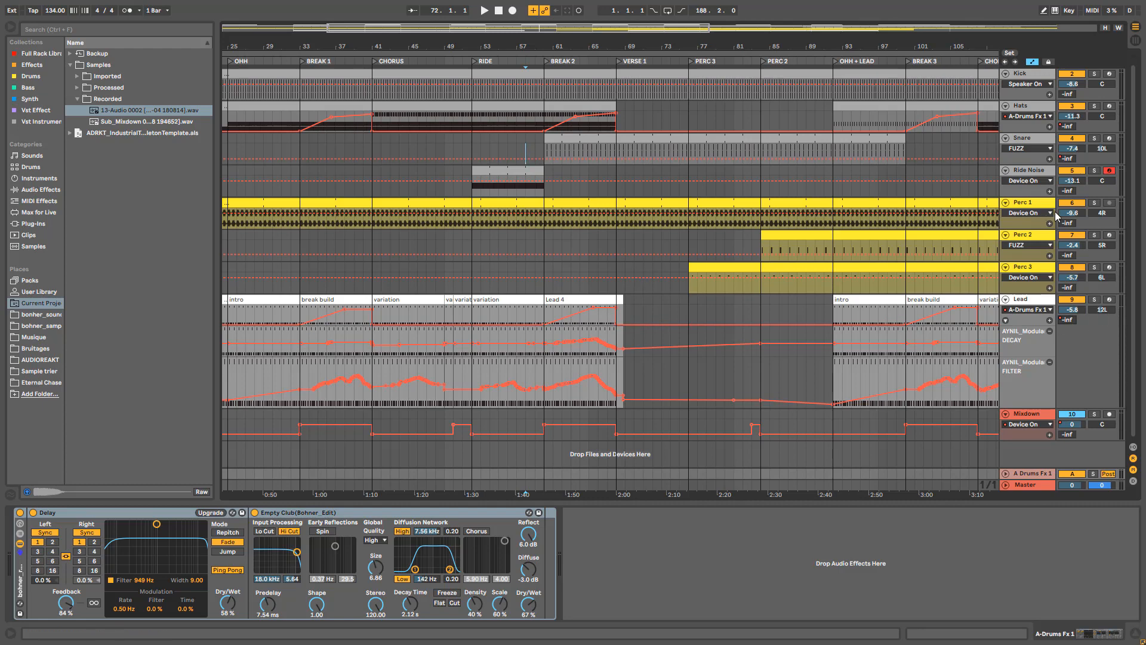
{"action": "left_click", "coordinate": [1067, 158]}
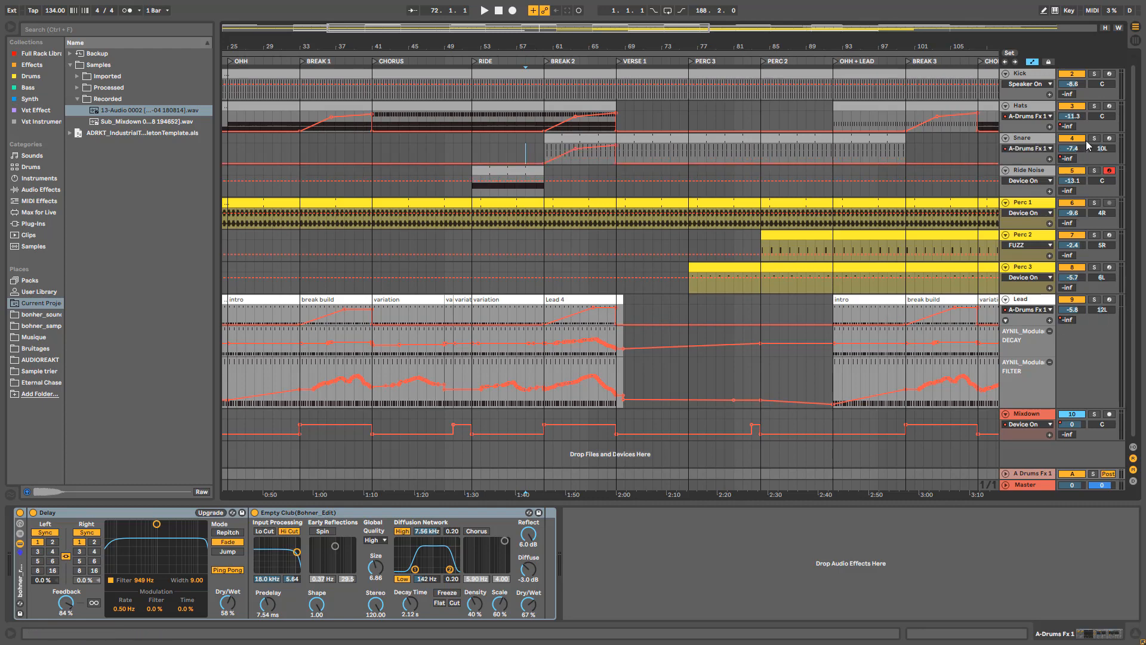
{"action": "left_click", "coordinate": [607, 152]}
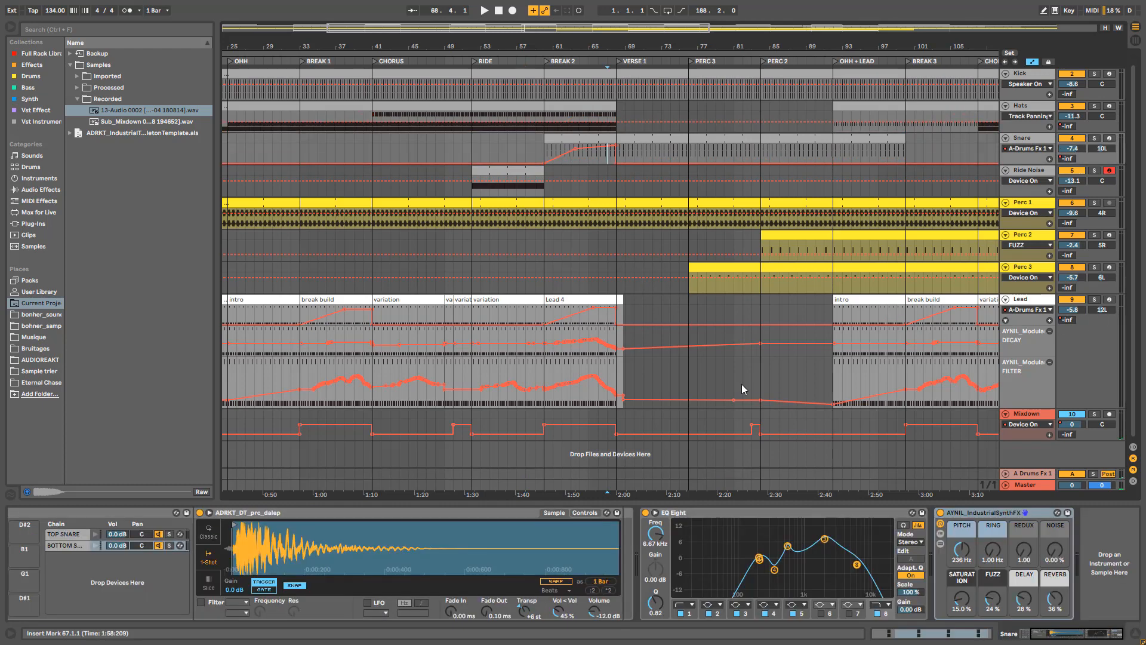
Play the arrangement from bar 74 in VERSE 1 into PERC 3 and from bar 84 in PERC 2, and stop playback.
{"action": "left_click", "coordinate": [667, 306]}
{"action": "key", "text": "space"}
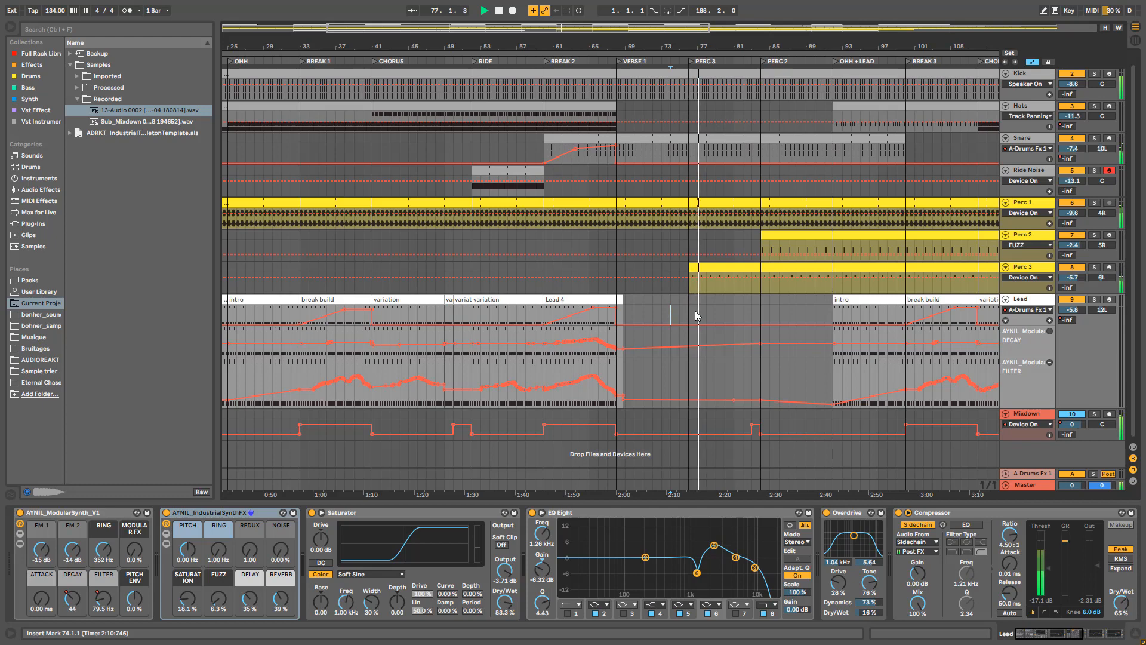
{"action": "left_click", "coordinate": [760, 303]}
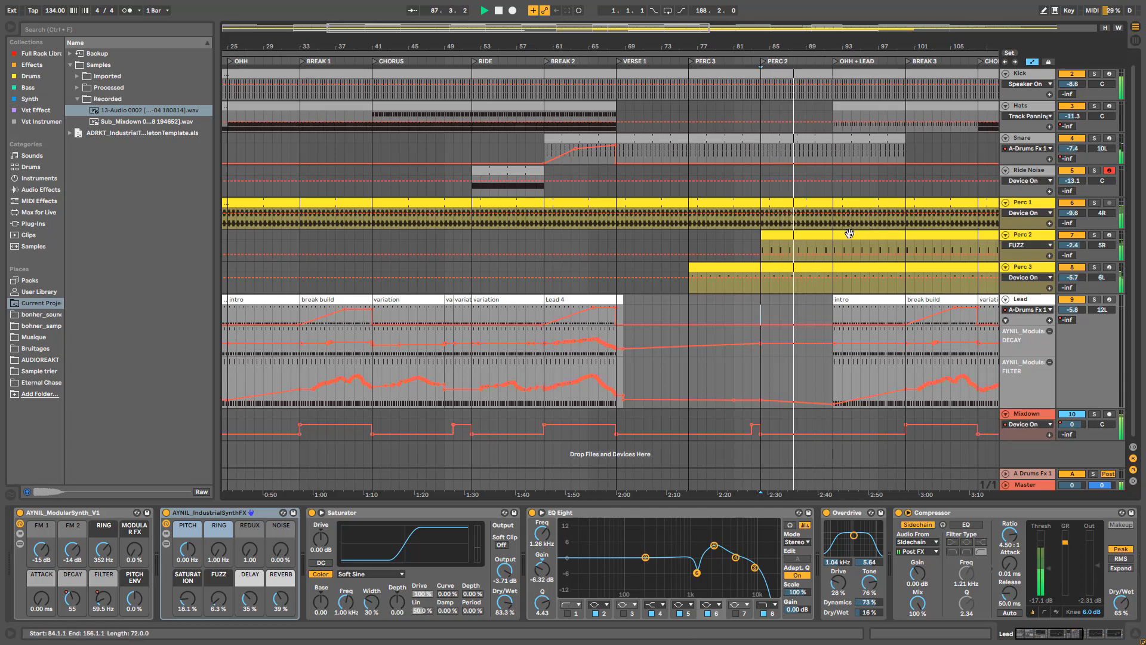
{"action": "key", "text": "space"}
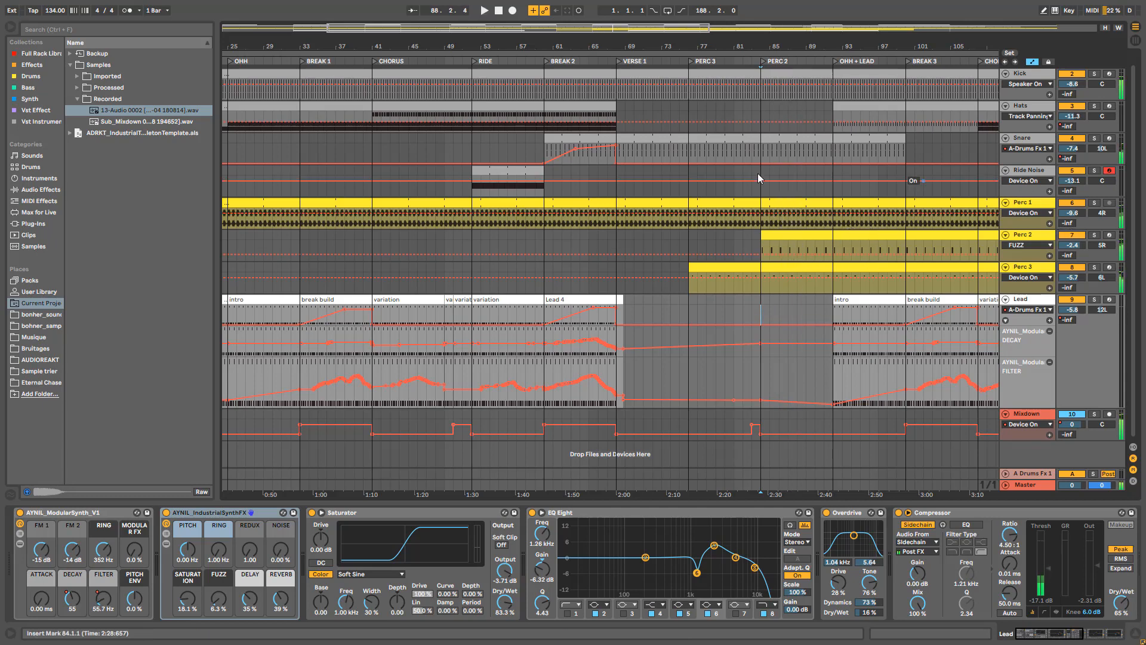
Open the Perc 3 clip, play from bar 76, and show its notes together with the Perc 2 clip's notes.
{"action": "double_click", "coordinate": [785, 267]}
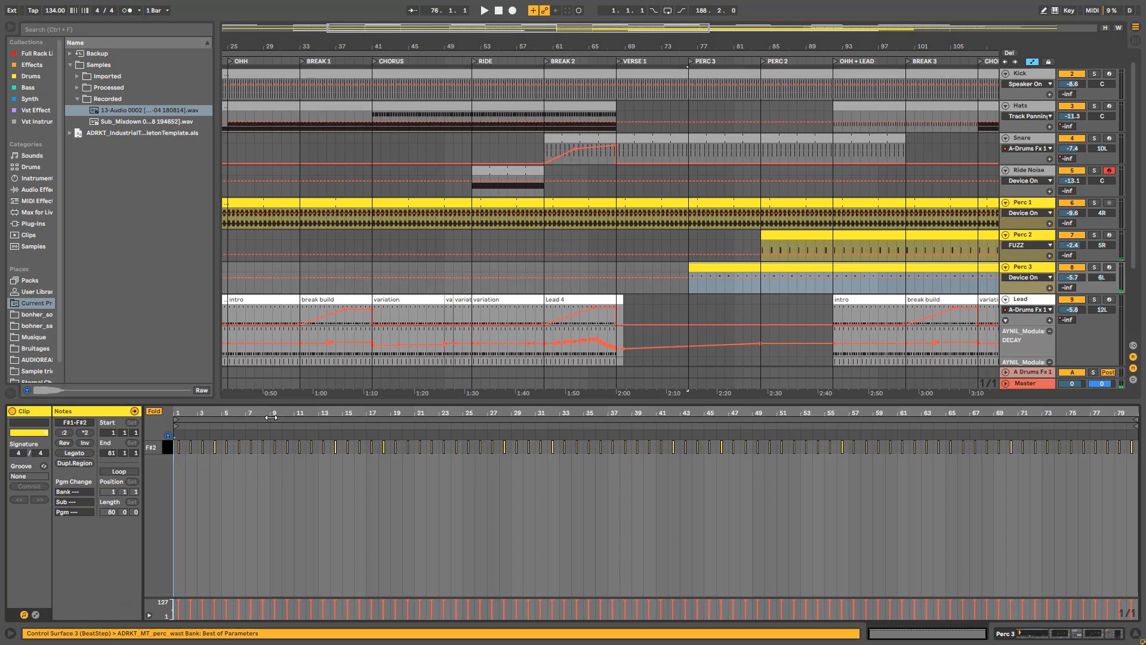
{"action": "key", "text": "space"}
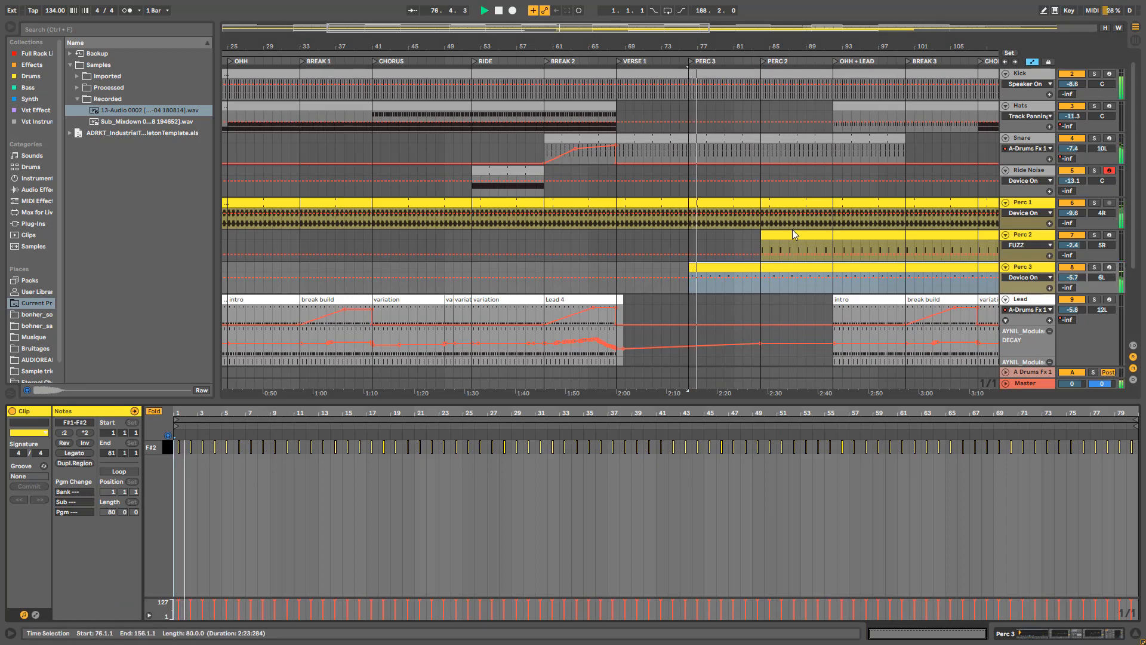
{"action": "left_click", "coordinate": [792, 231], "text": "shift"}
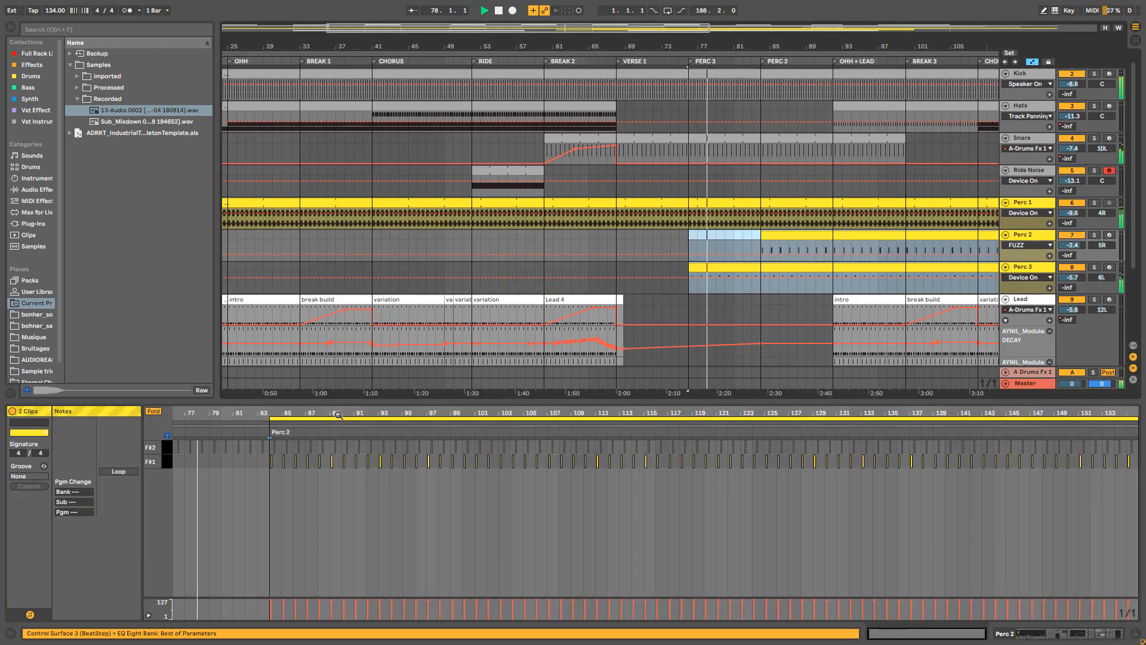
{"action": "left_click_drag", "start_coordinate": [338, 415], "coordinate": [863, 410]}
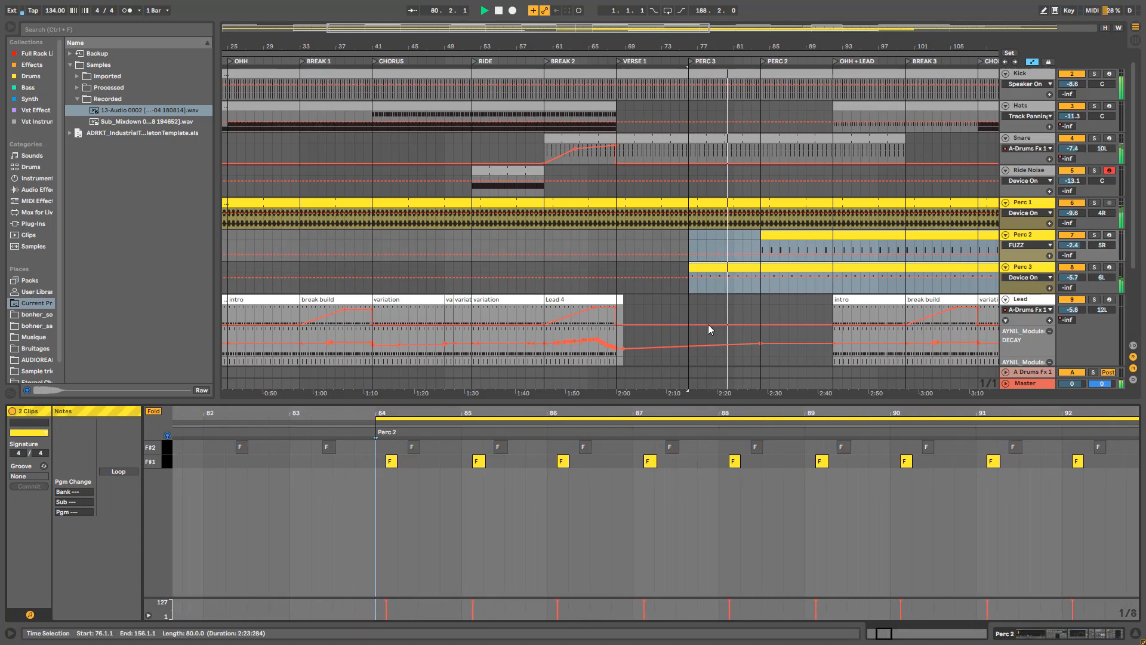
Play from bar 84 and compare the Perc 2 and Perc 3 notes close up around bars 87 to 93.
{"action": "left_click", "coordinate": [764, 288]}
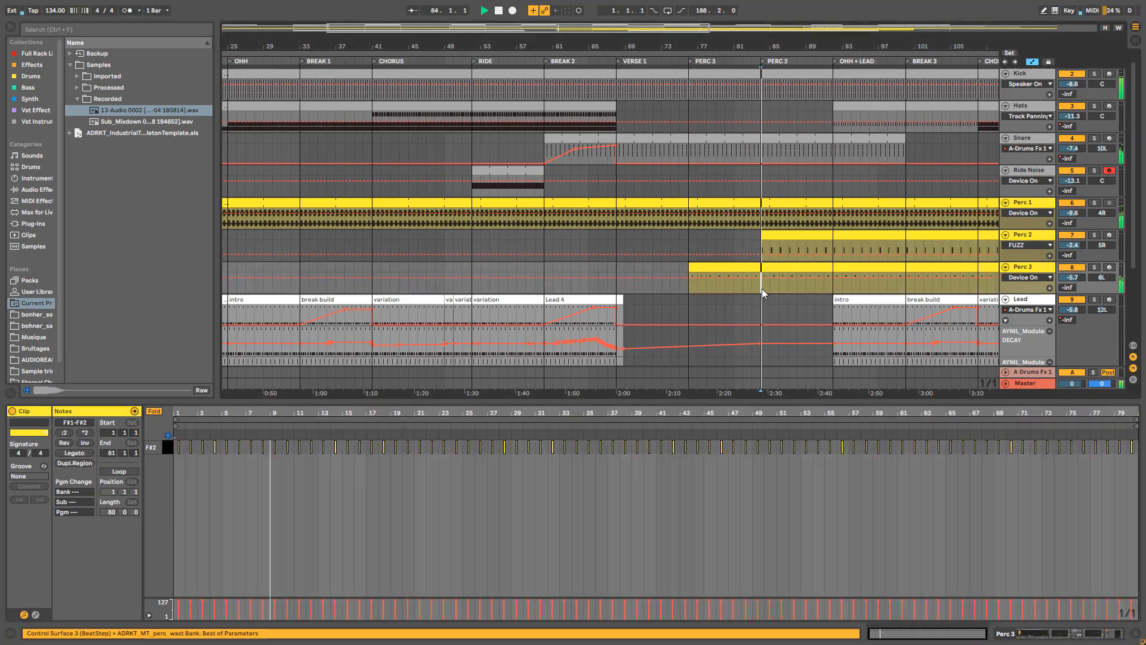
{"action": "left_click", "coordinate": [784, 235], "text": "shift"}
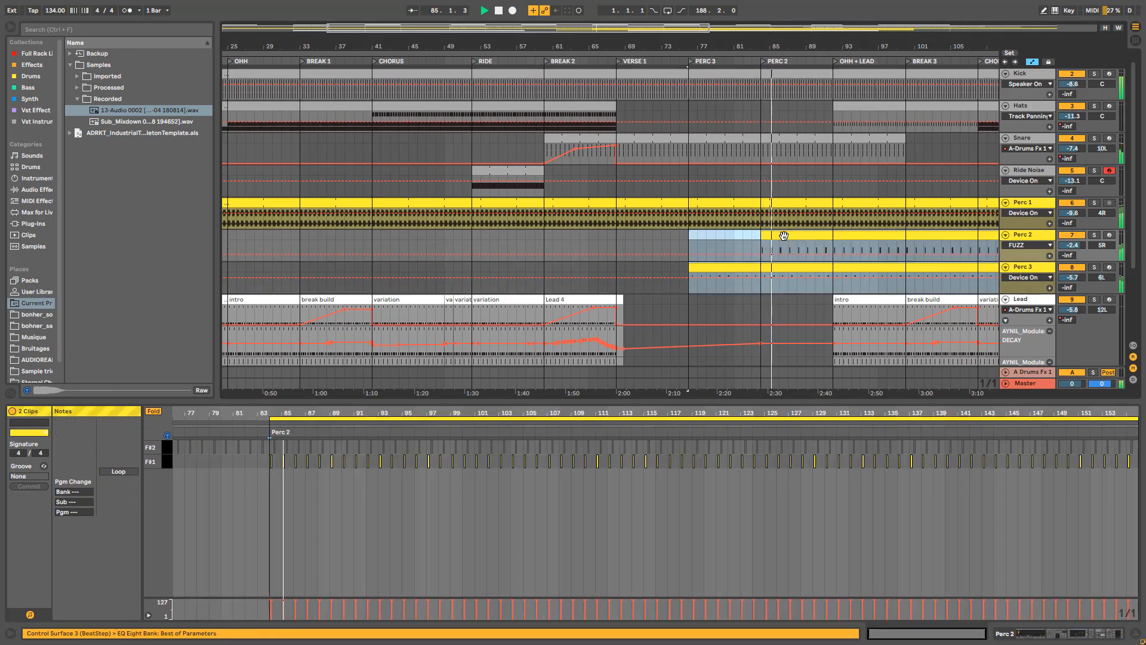
{"action": "left_click_drag", "start_coordinate": [322, 412], "coordinate": [321, 452]}
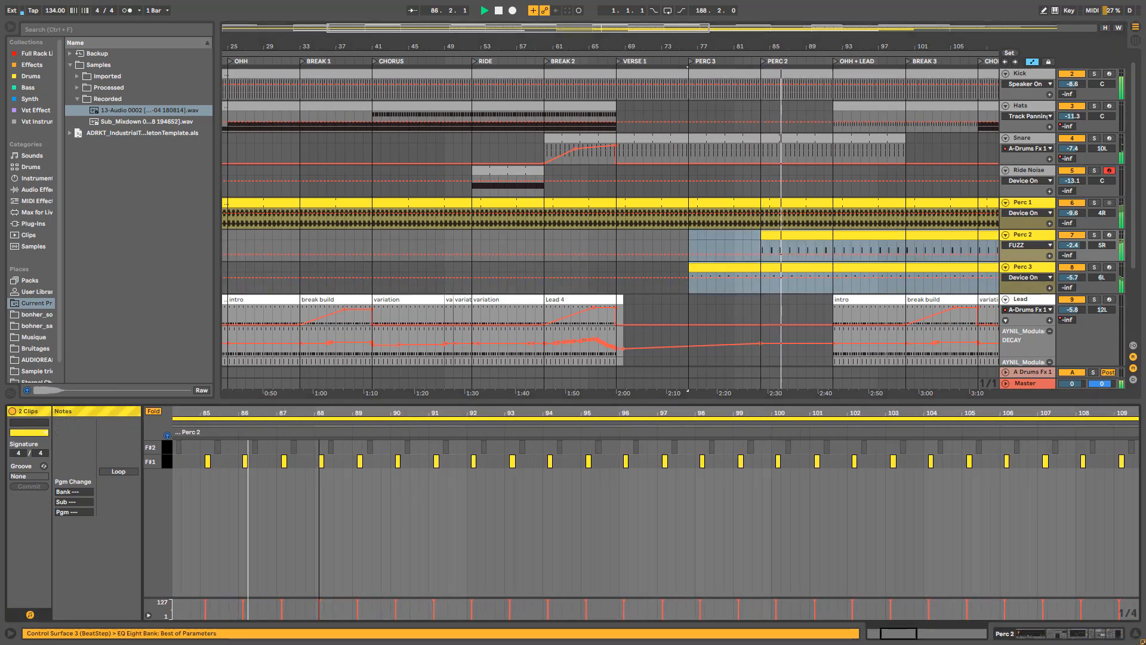
{"action": "left_click_drag", "start_coordinate": [308, 411], "coordinate": [308, 453]}
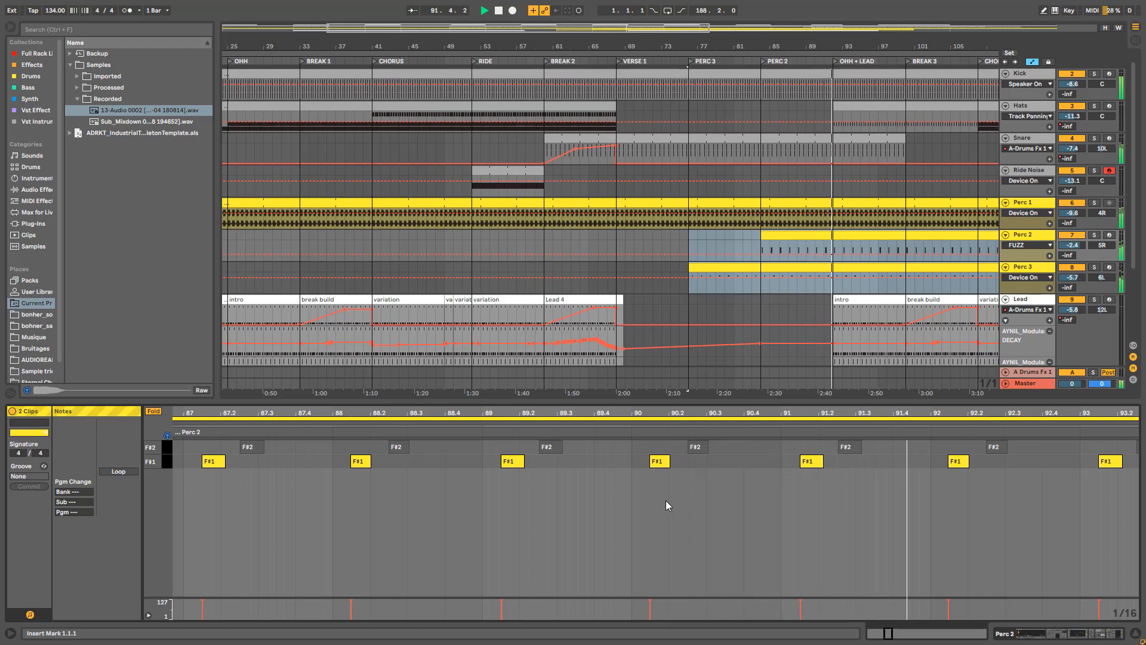
{"action": "key", "text": "space"}
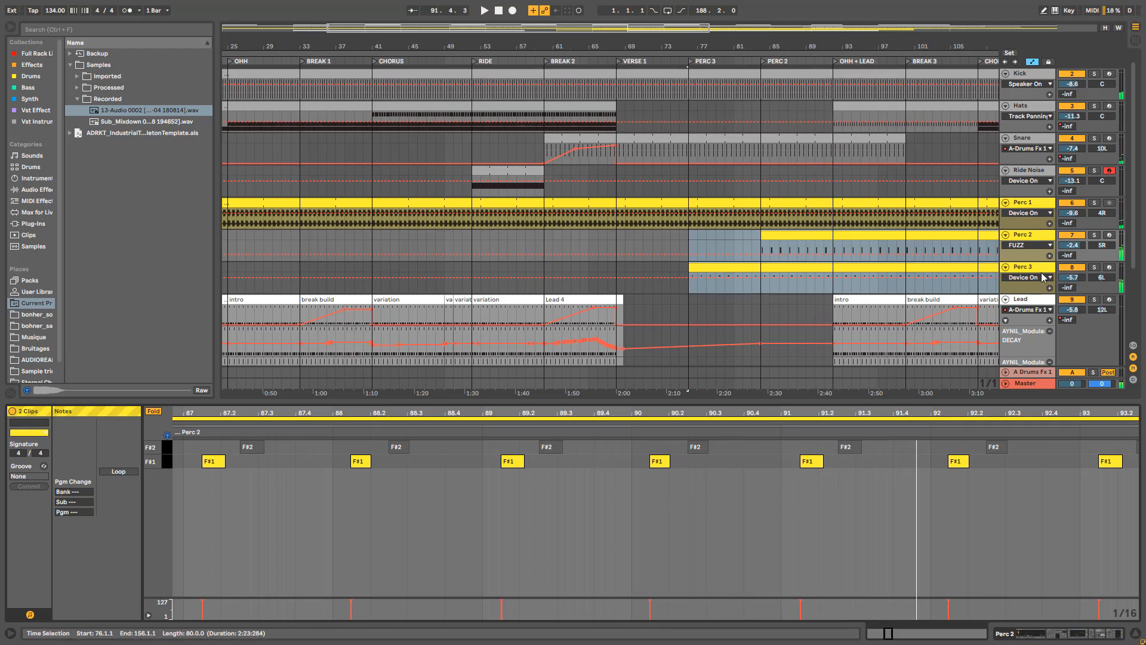
Solo Perc 1, play from the start of OHH + LEAD, and examine the arrangement close up around bars 92 to 96.
{"action": "scroll", "coordinate": [913, 200], "scroll_direction": "up", "scroll_amount": 1}
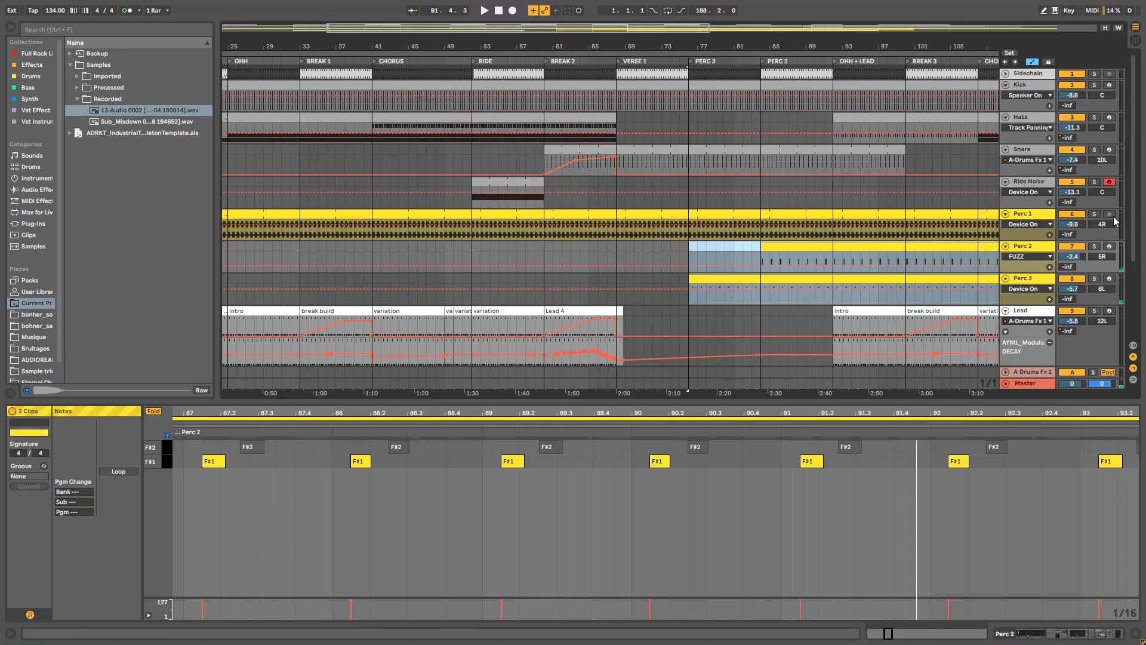
{"action": "left_click", "coordinate": [1094, 213]}
{"action": "left_click", "coordinate": [832, 234]}
{"action": "key", "text": "space"}
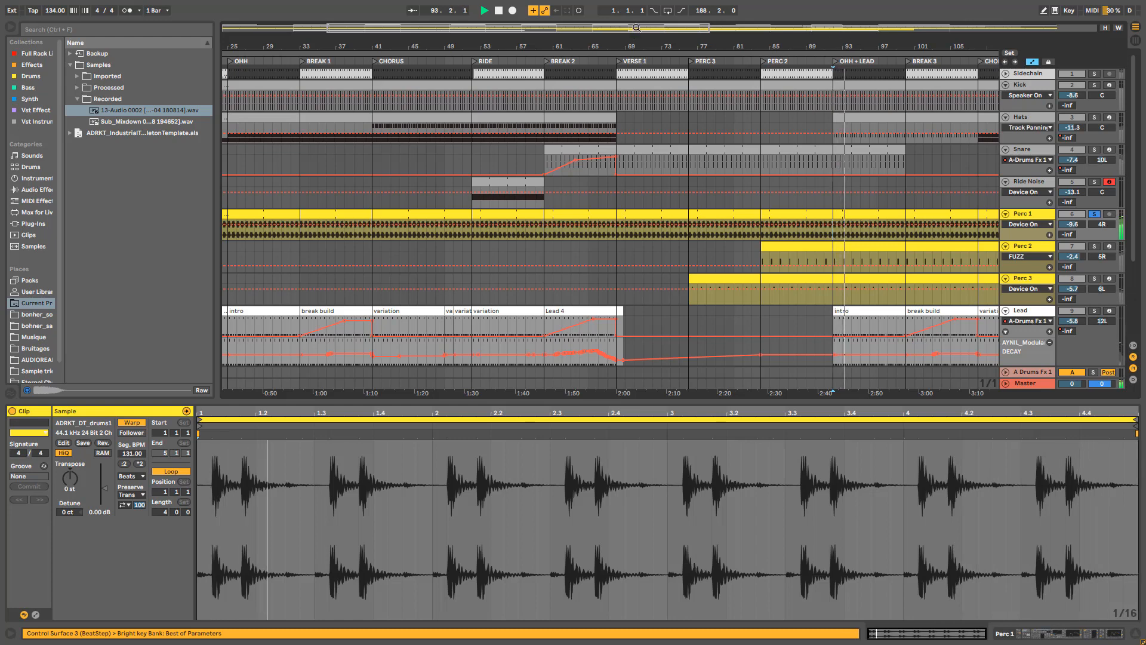
{"action": "left_click_drag", "start_coordinate": [850, 46], "coordinate": [849, 84]}
{"action": "left_click_drag", "start_coordinate": [635, 28], "coordinate": [644, 26]}
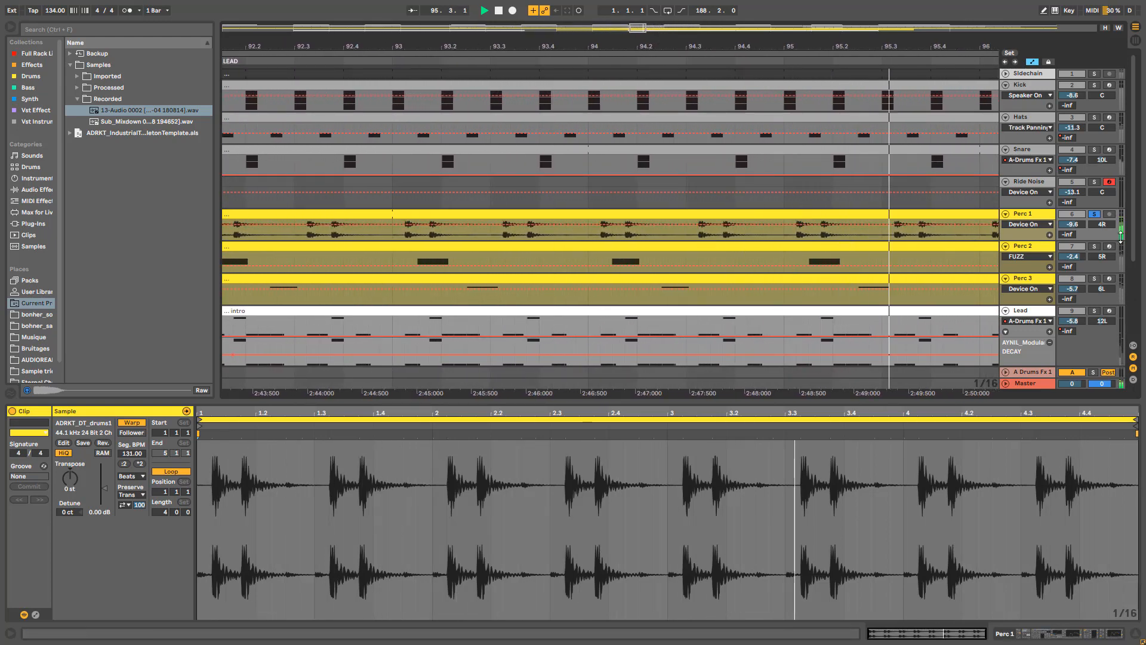
Add Perc 2, Perc 3 and Snare to the soloed tracks, play them together from bar 93, and stop playback.
{"action": "left_click", "coordinate": [1094, 245]}
{"action": "left_click", "coordinate": [1094, 279]}
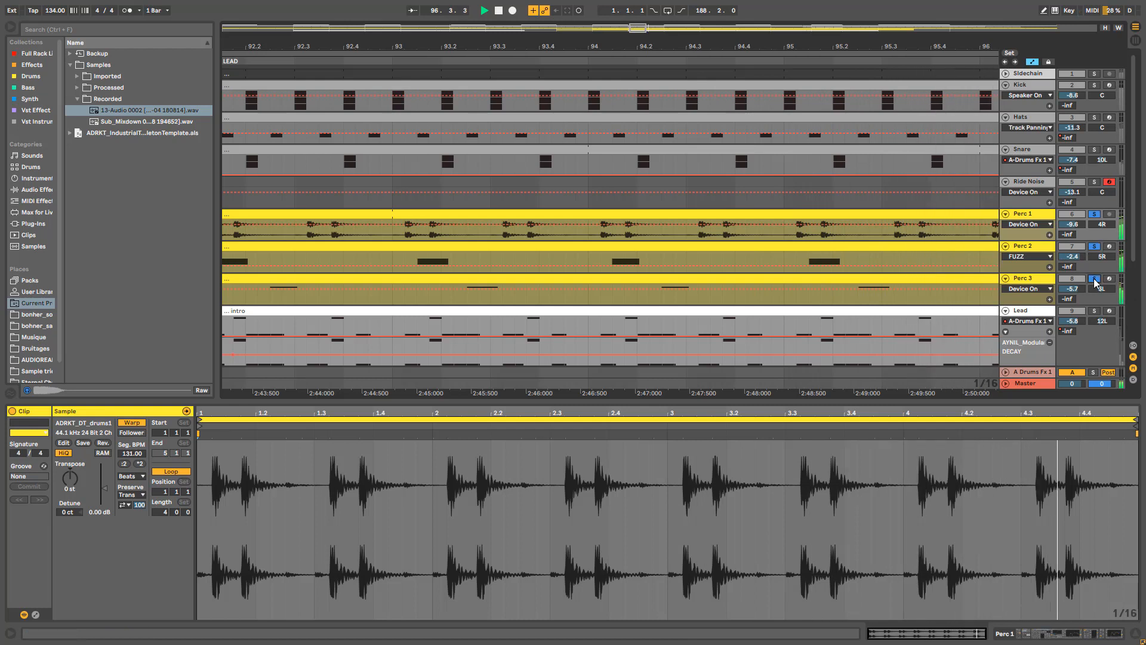
{"action": "left_click", "coordinate": [1095, 149]}
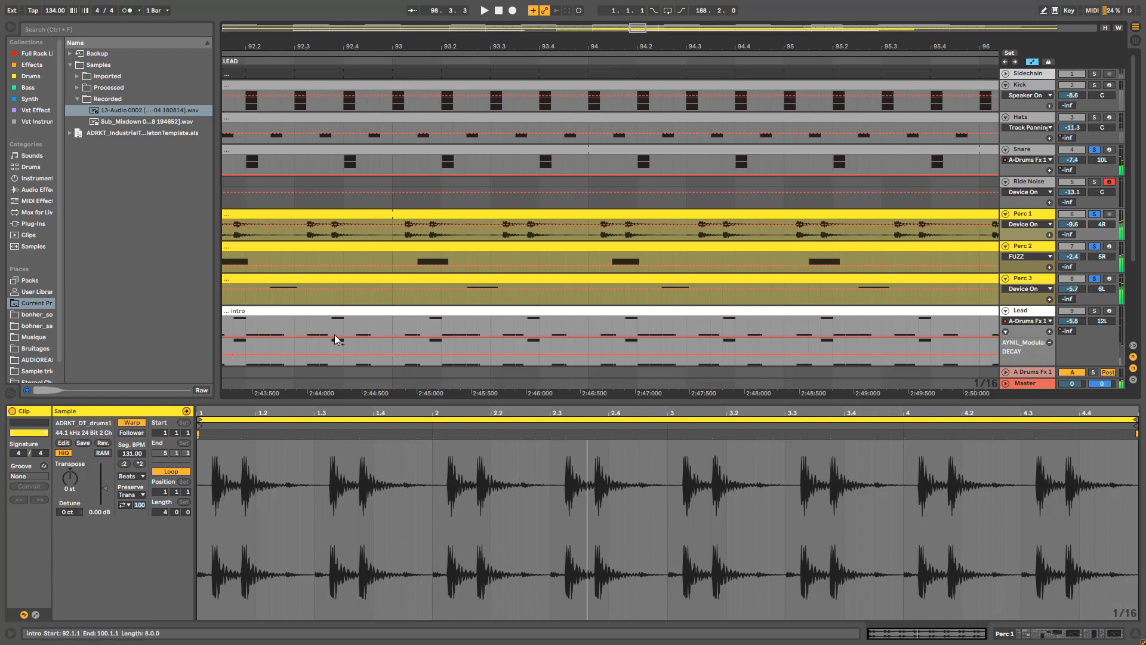
{"action": "left_click", "coordinate": [396, 296]}
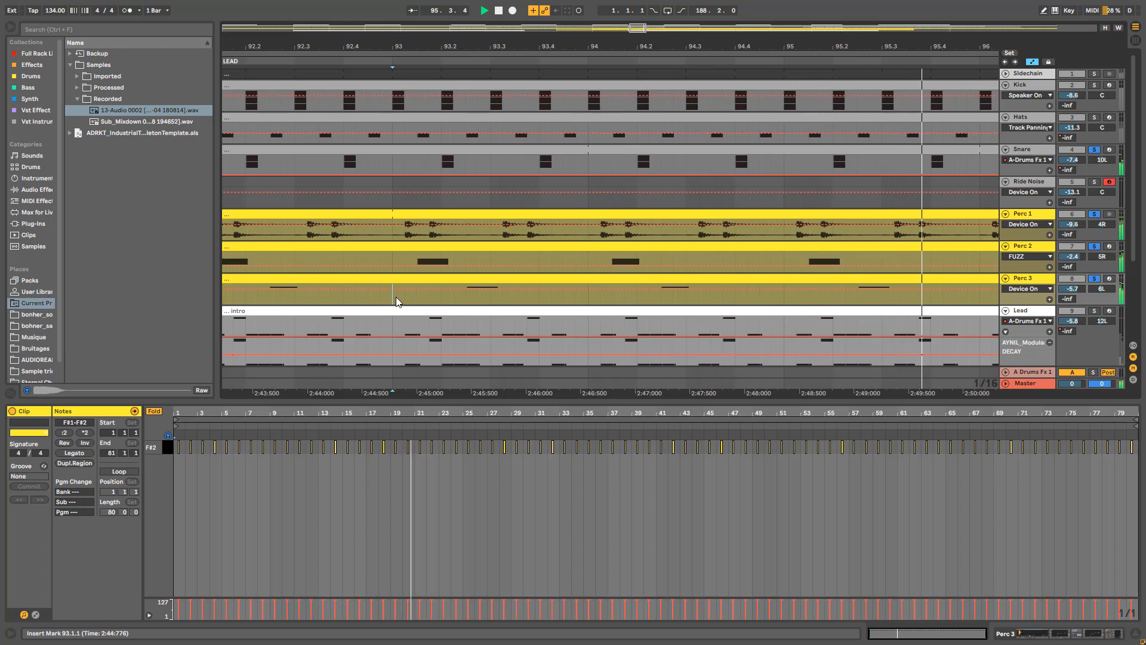
{"action": "key", "text": "space"}
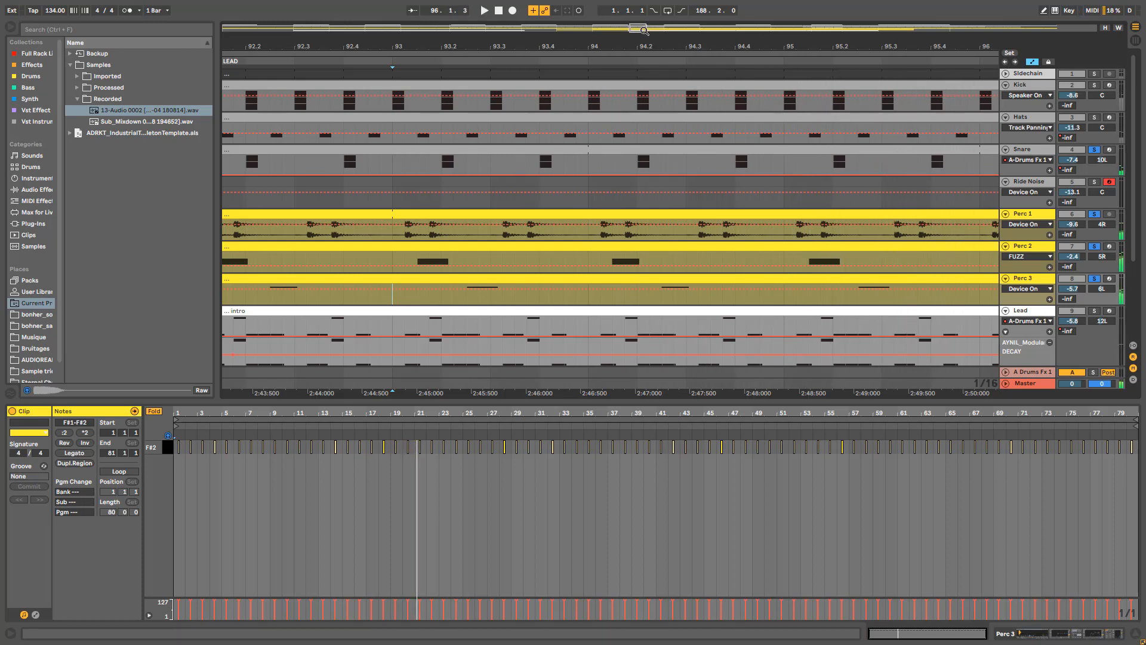
Play the second CHORUS section from bar 109 and show the Lead track's DECAY and FILTER automation.
{"action": "left_click_drag", "start_coordinate": [644, 30], "coordinate": [748, 33]}
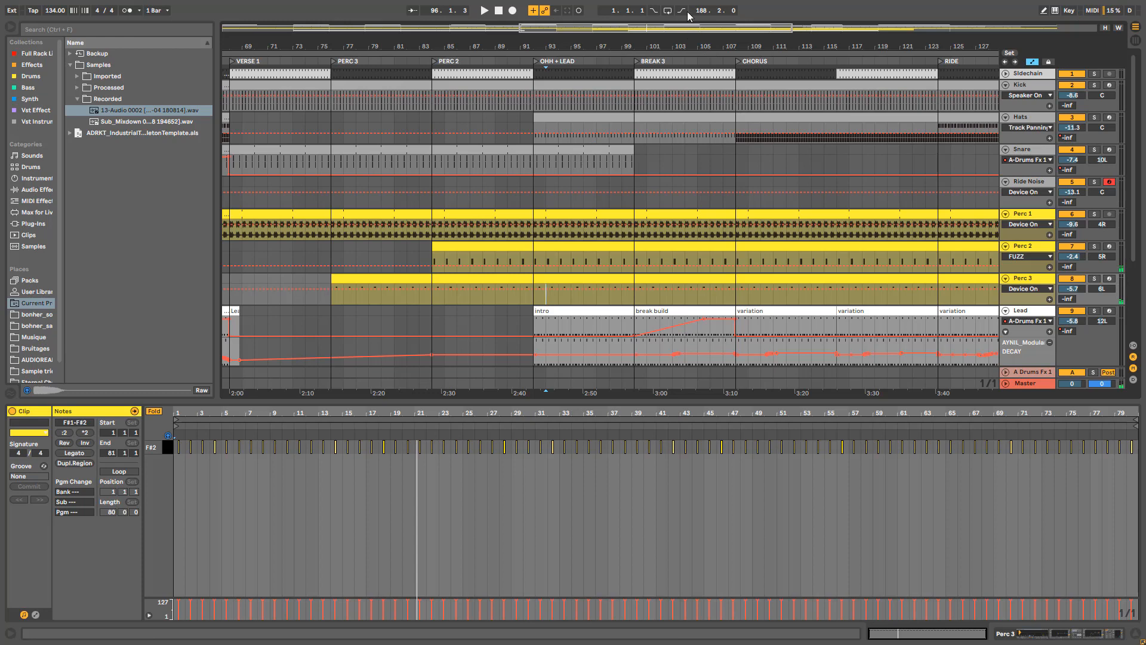
{"action": "left_click_drag", "start_coordinate": [687, 23], "coordinate": [665, 3]}
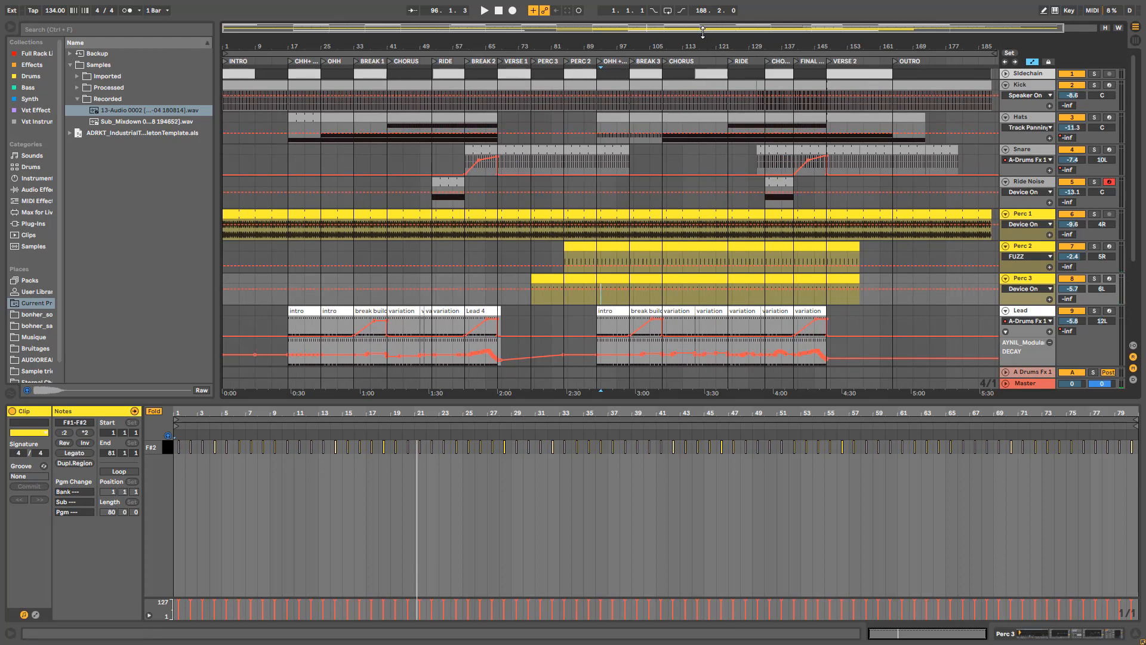
{"action": "left_click_drag", "start_coordinate": [703, 28], "coordinate": [734, 107]}
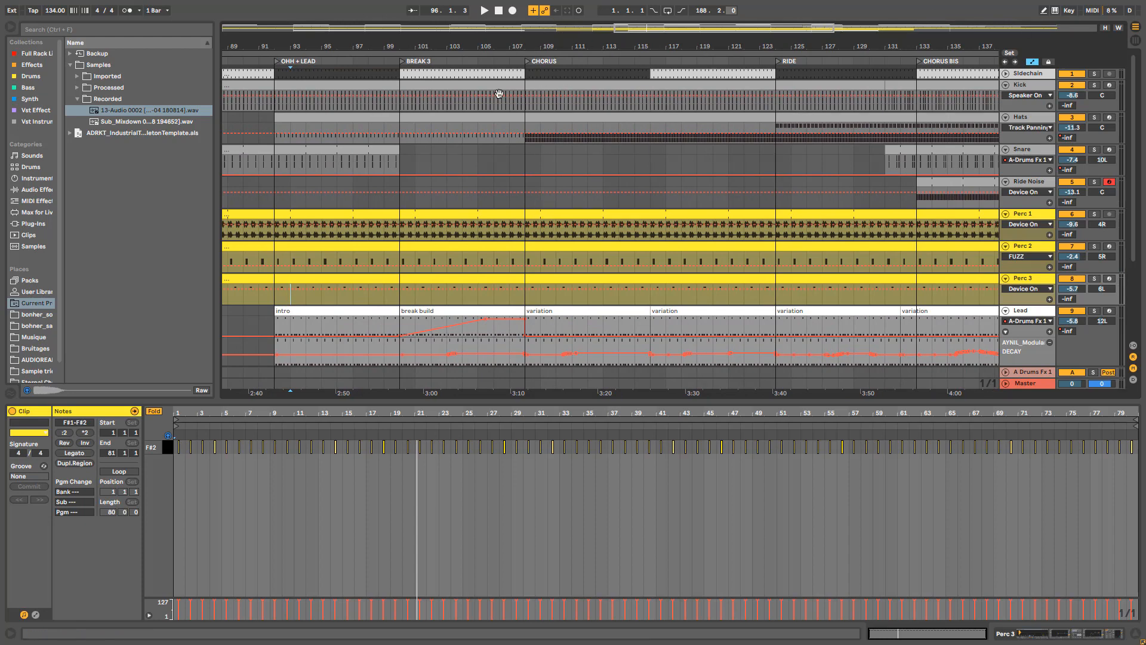
{"action": "left_click", "coordinate": [550, 206]}
{"action": "key", "text": "space"}
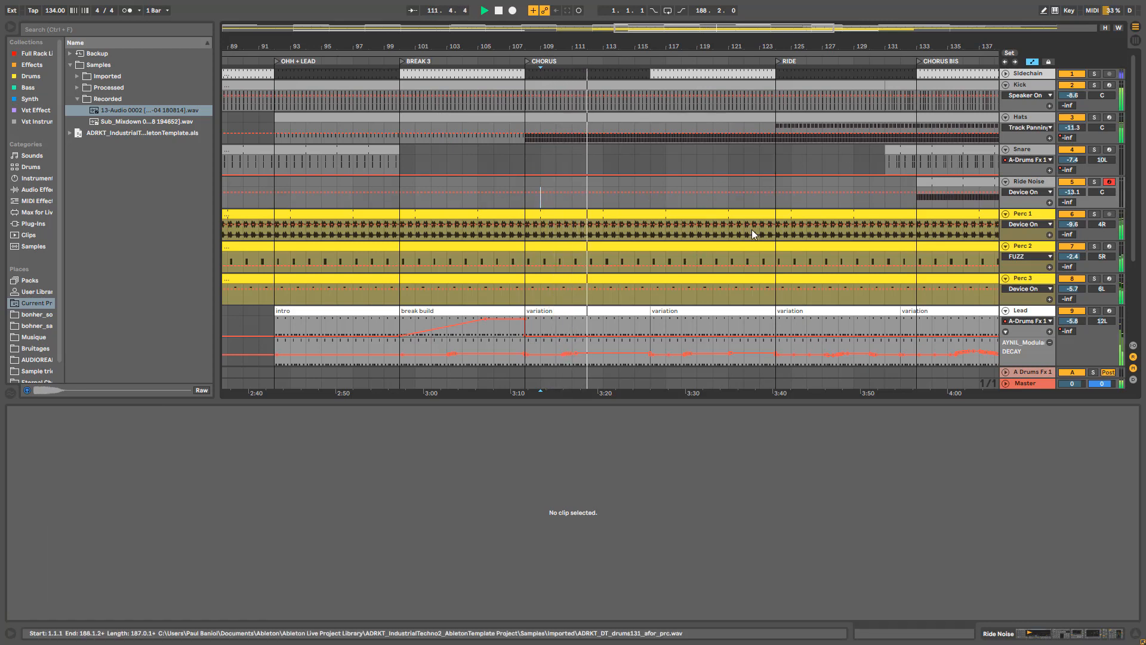
{"action": "scroll", "coordinate": [751, 233], "scroll_direction": "down", "scroll_amount": 2}
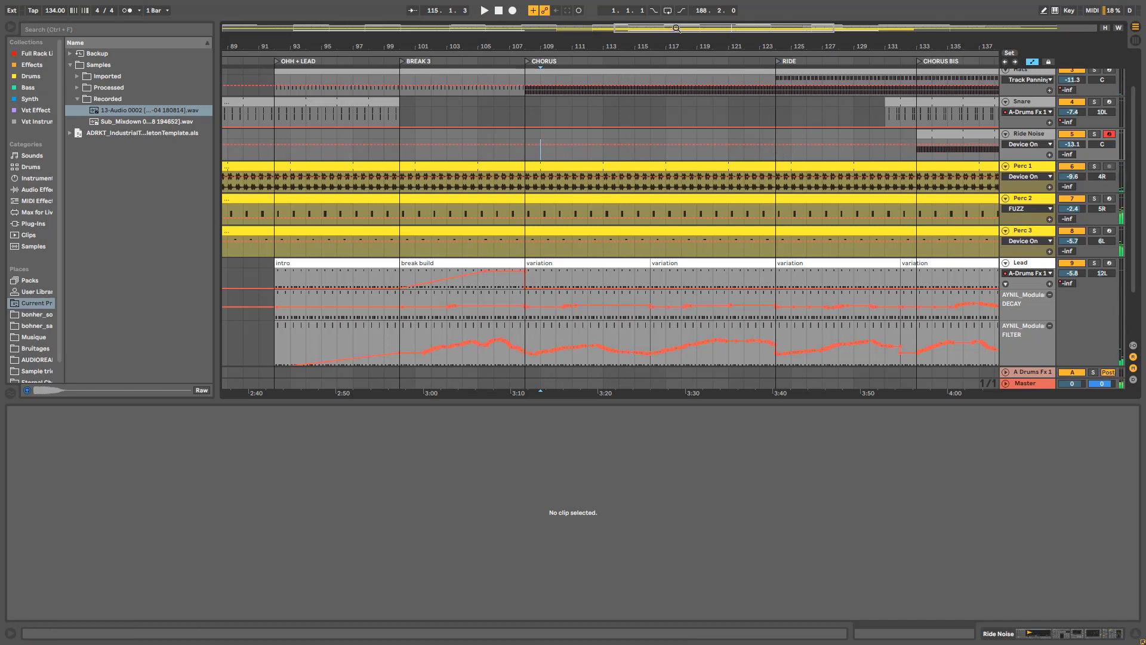
Show the sections from PERC 2 to OUTRO and place the insert mark at bar 131 on the Snare track.
{"action": "left_click_drag", "start_coordinate": [676, 28], "coordinate": [694, 12]}
{"action": "scroll", "coordinate": [651, 201], "scroll_direction": "up", "scroll_amount": 2}
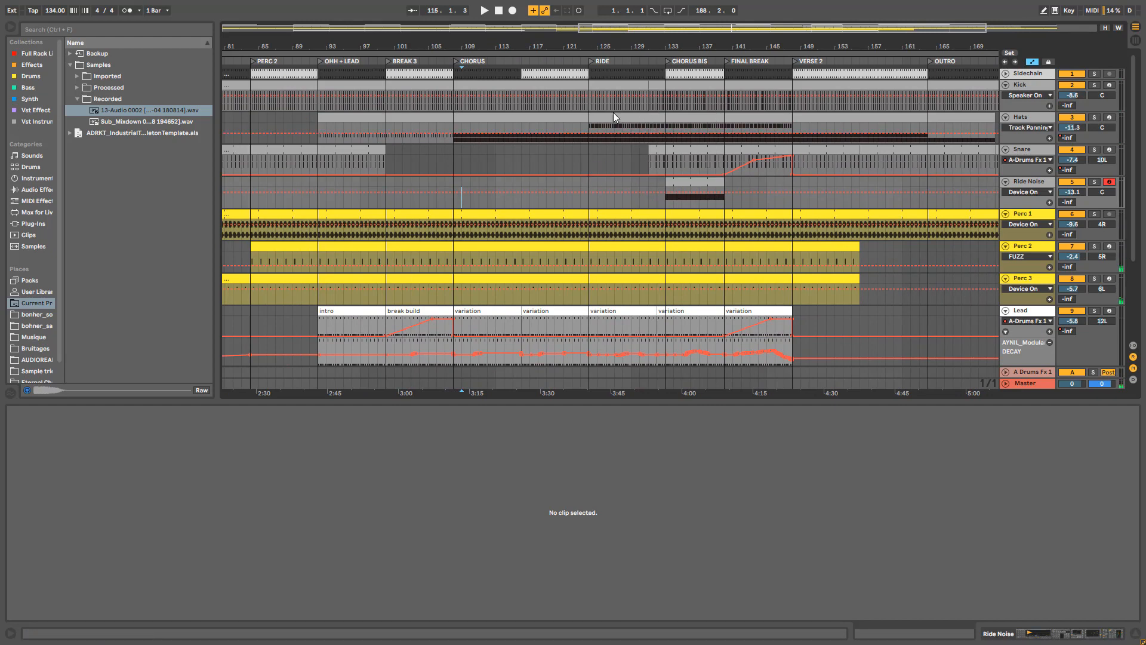
{"action": "left_click", "coordinate": [651, 160]}
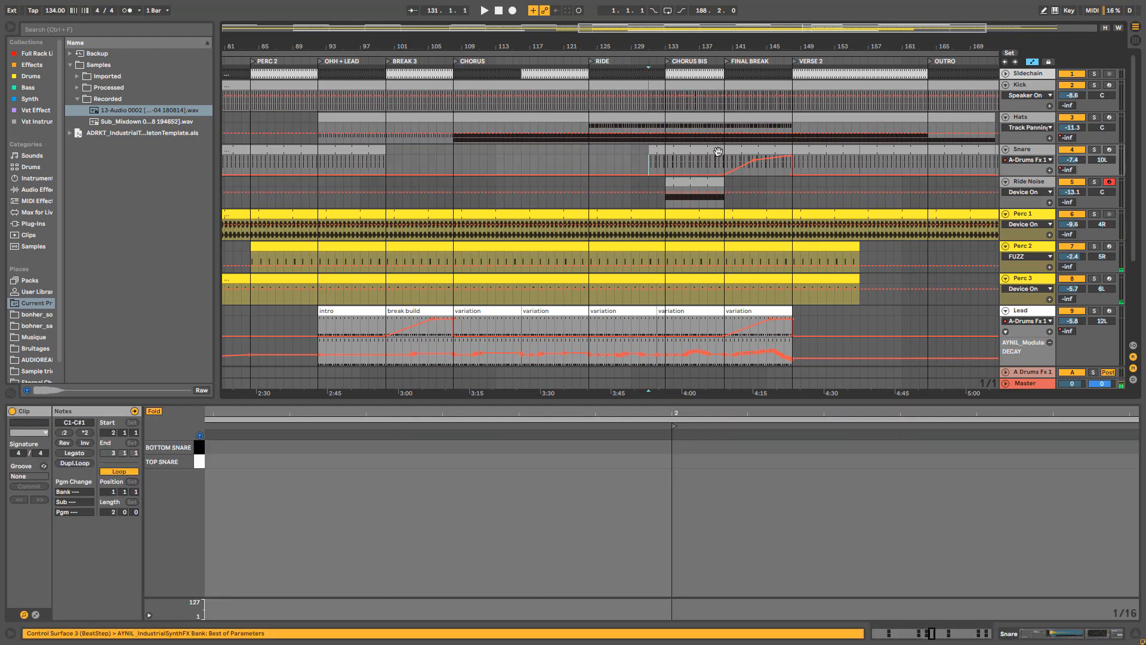
Solo the Kick track, select its clip running from bar 131 to 148, and play it.
{"action": "left_click_drag", "start_coordinate": [740, 30], "coordinate": [969, 70]}
{"action": "left_click", "coordinate": [1031, 85]}
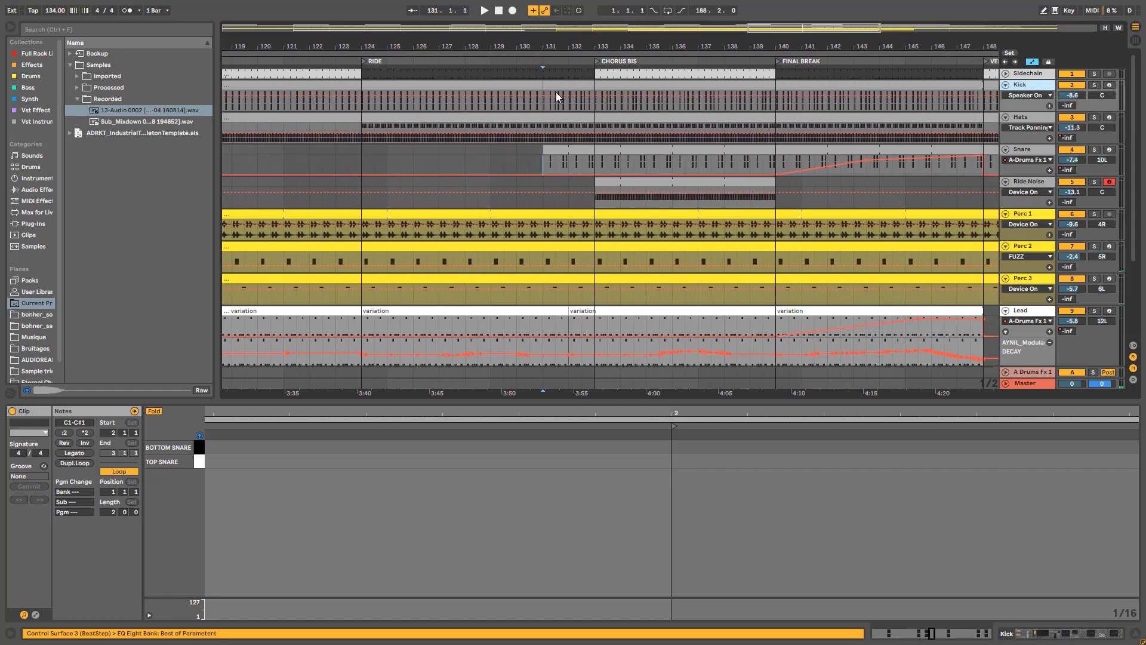
{"action": "left_click", "coordinate": [547, 106]}
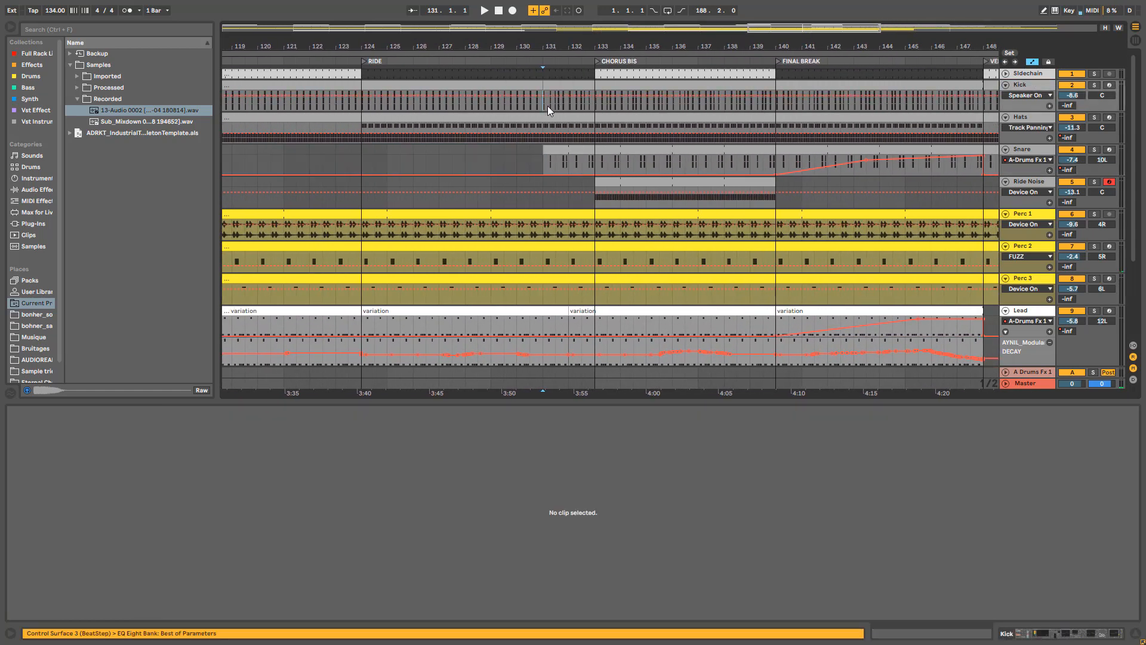
{"action": "left_click", "coordinate": [1094, 85]}
{"action": "left_click", "coordinate": [570, 84]}
{"action": "key", "text": "space"}
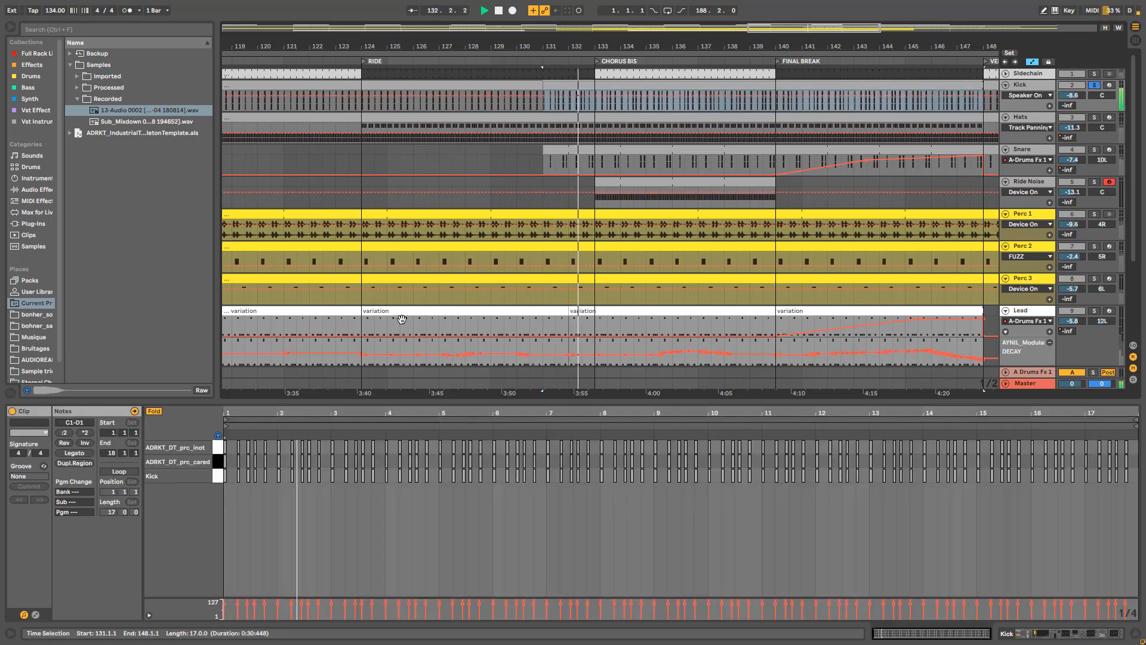
In the Kick clip, select the stacked hit just after beat 3.3 and nudge it forward and back again.
{"action": "left_click_drag", "start_coordinate": [300, 413], "coordinate": [447, 419]}
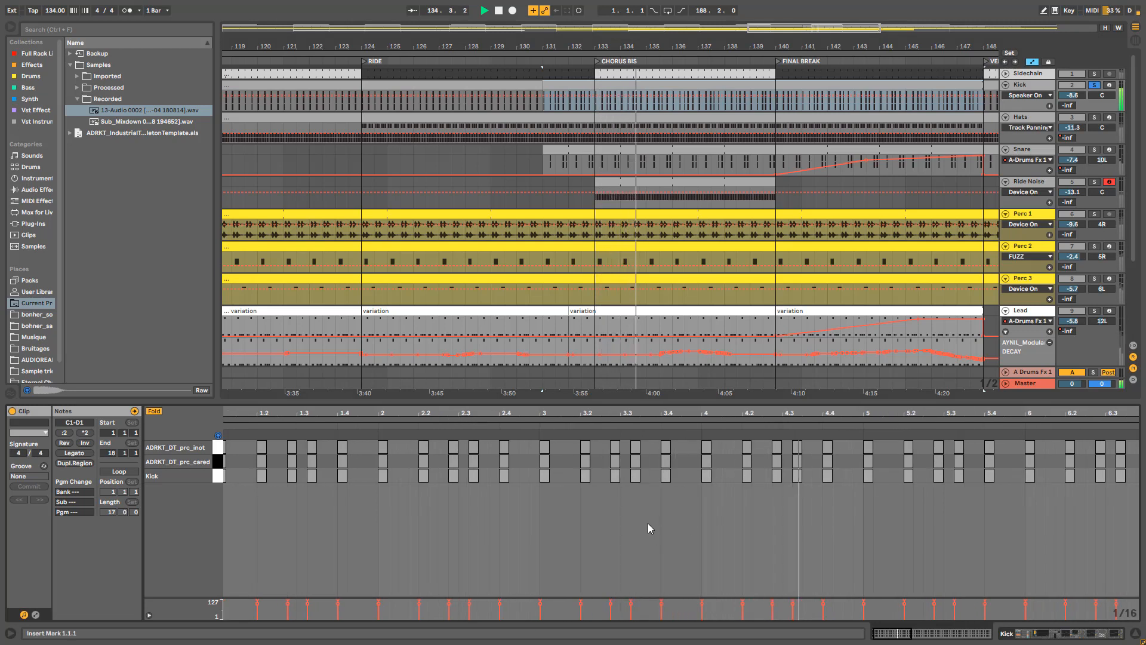
{"action": "left_click_drag", "start_coordinate": [615, 481], "coordinate": [639, 448]}
{"action": "key", "text": "Right"}
{"action": "key", "text": "Left"}
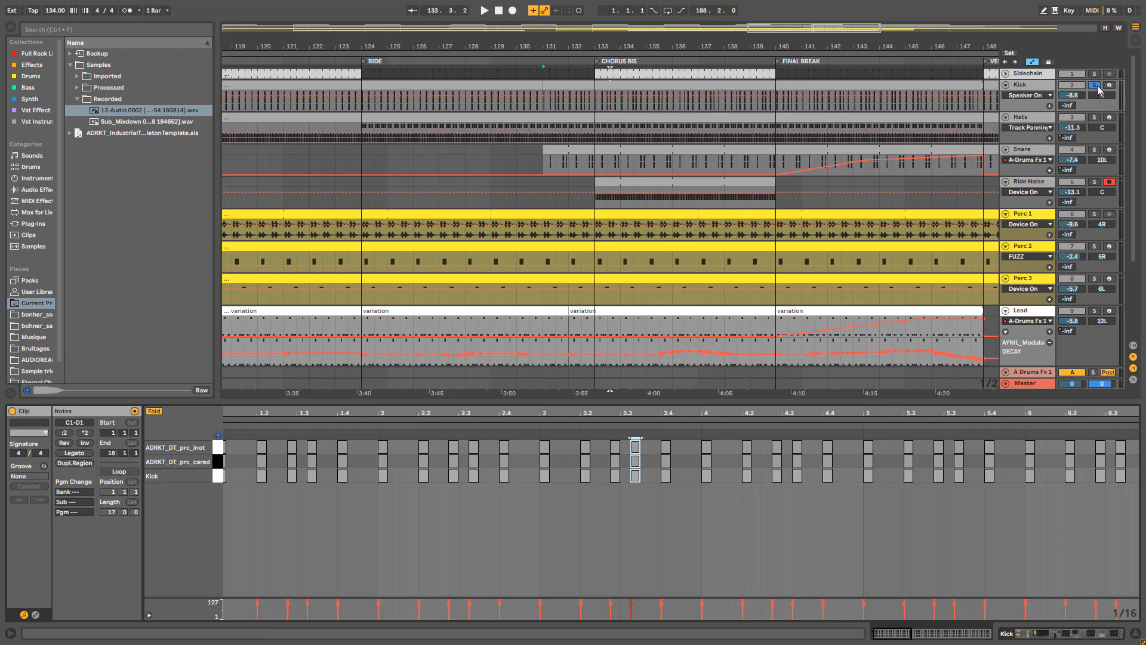
Unsolo the Kick track and play the full mix through the CHORUS BIS section up to bar 140.
{"action": "key", "text": "space"}
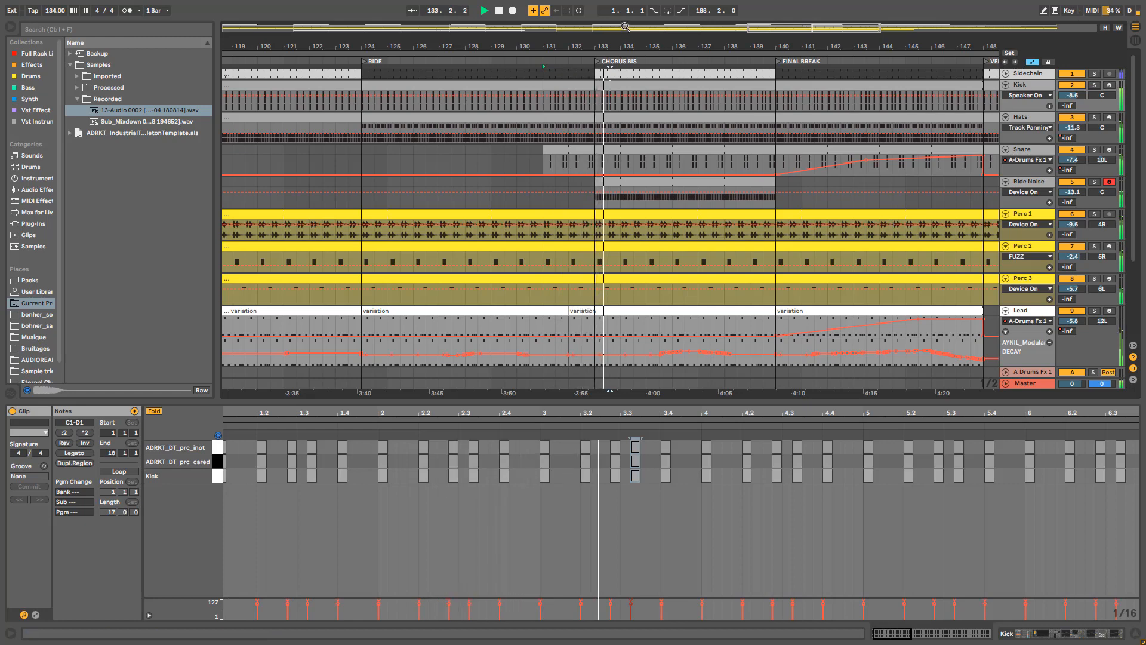
{"action": "left_click_drag", "start_coordinate": [625, 27], "coordinate": [855, 28]}
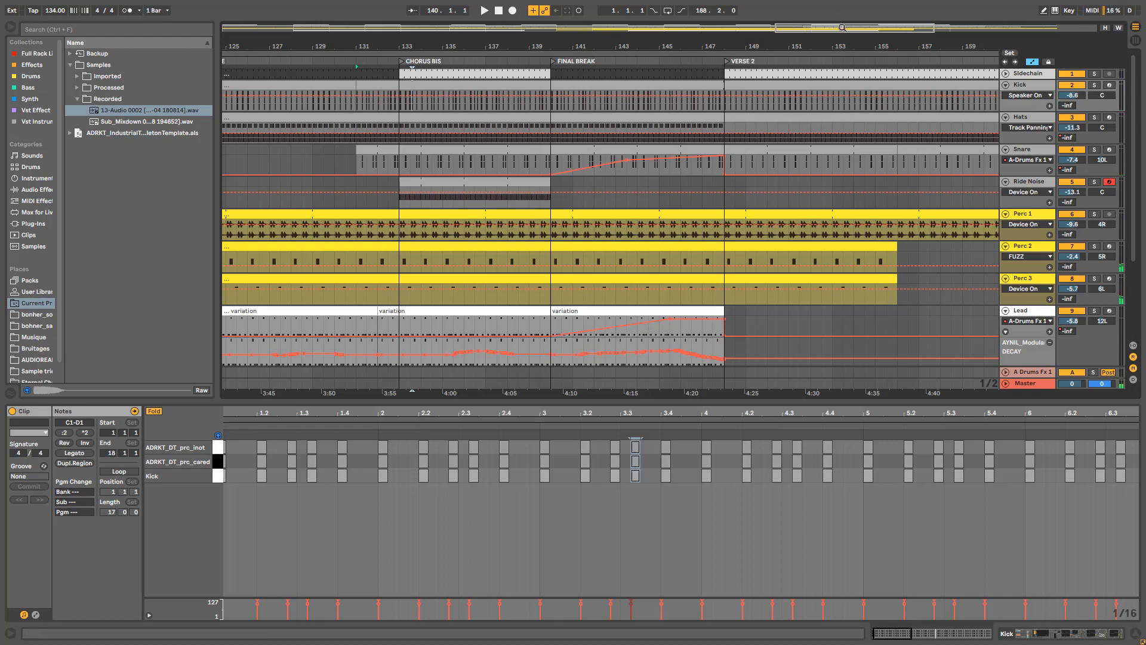
{"action": "left_click_drag", "start_coordinate": [842, 28], "coordinate": [840, 11]}
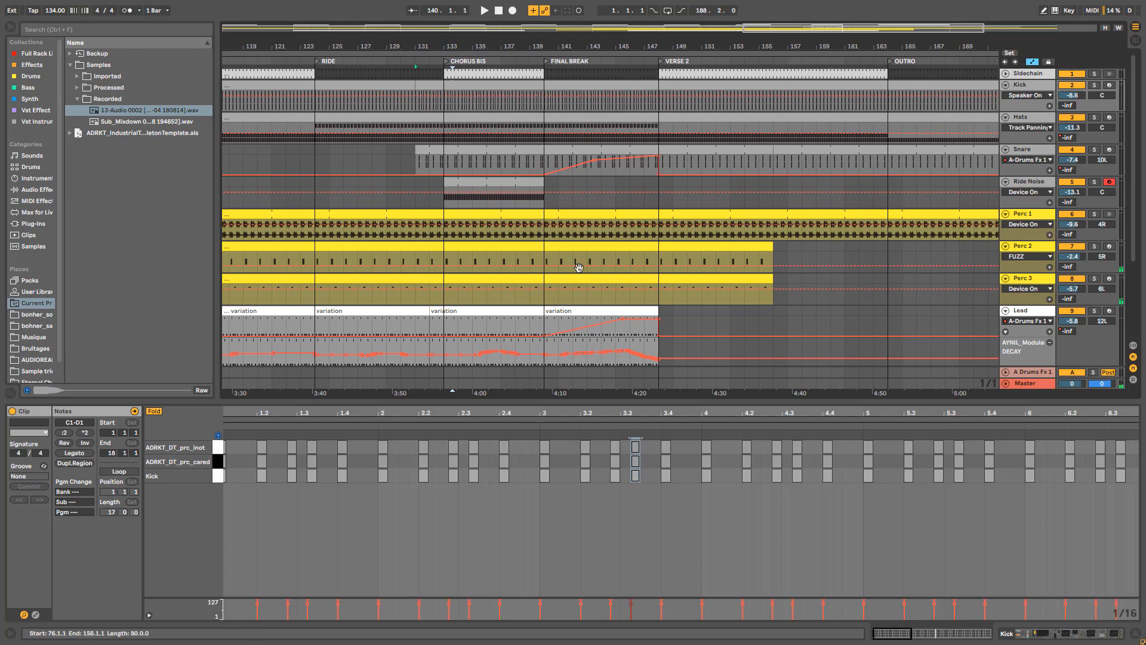
Play the opening of the FINAL BREAK section from bar 140 and stop playback.
{"action": "scroll", "coordinate": [659, 199], "scroll_direction": "down", "scroll_amount": 1}
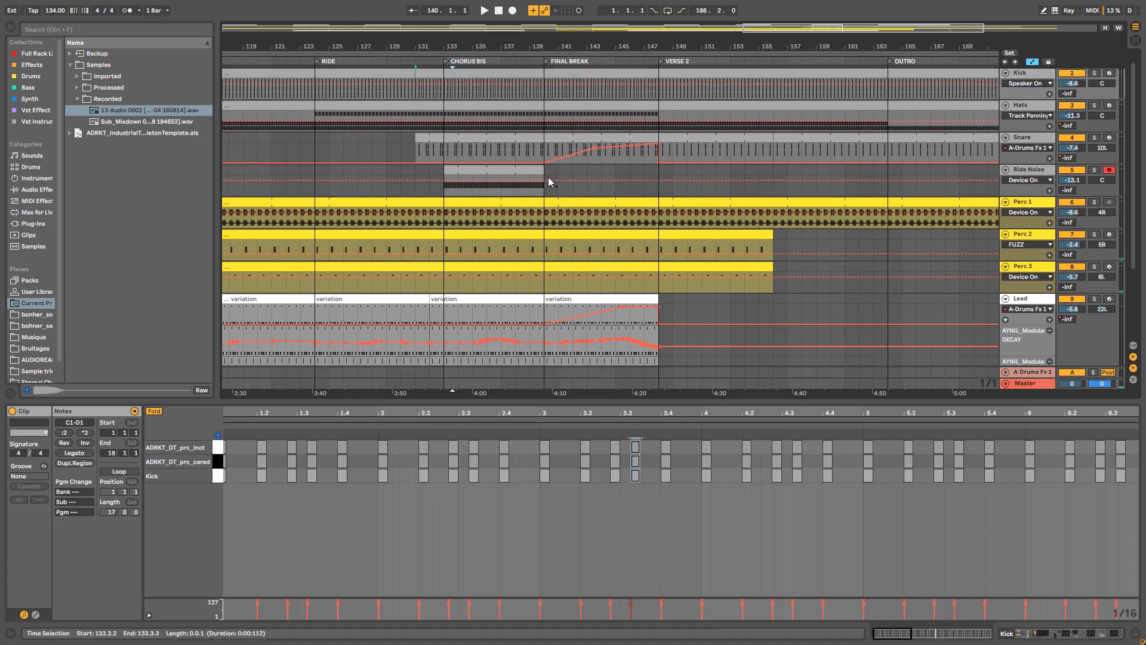
{"action": "left_click", "coordinate": [549, 182]}
{"action": "key", "text": "space"}
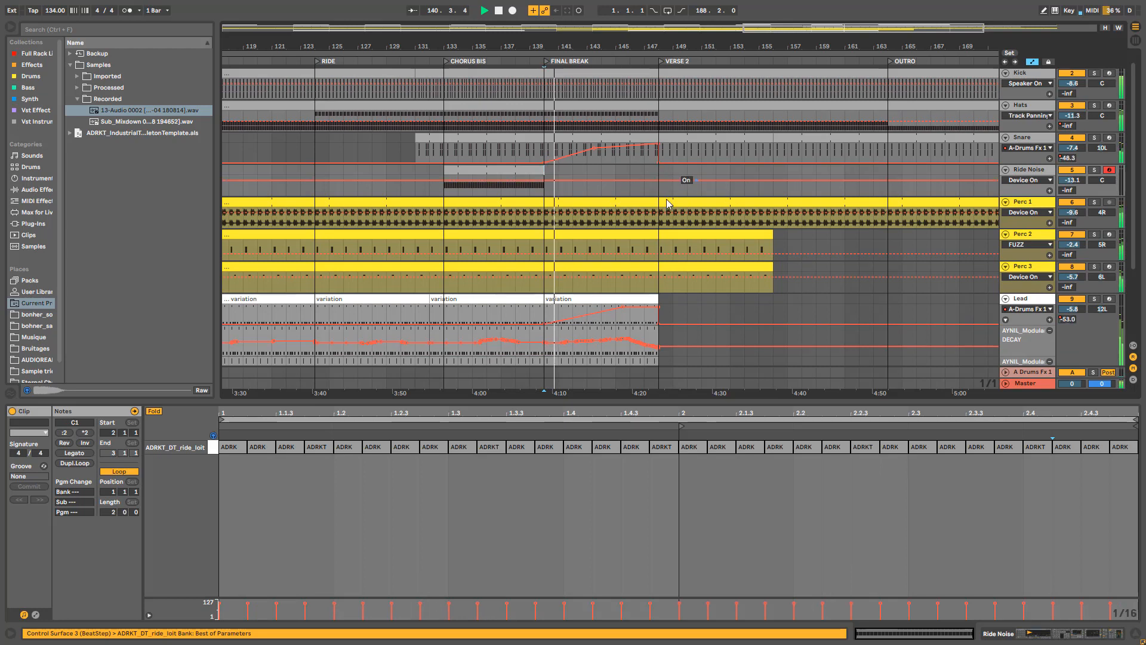
{"action": "key", "text": "space"}
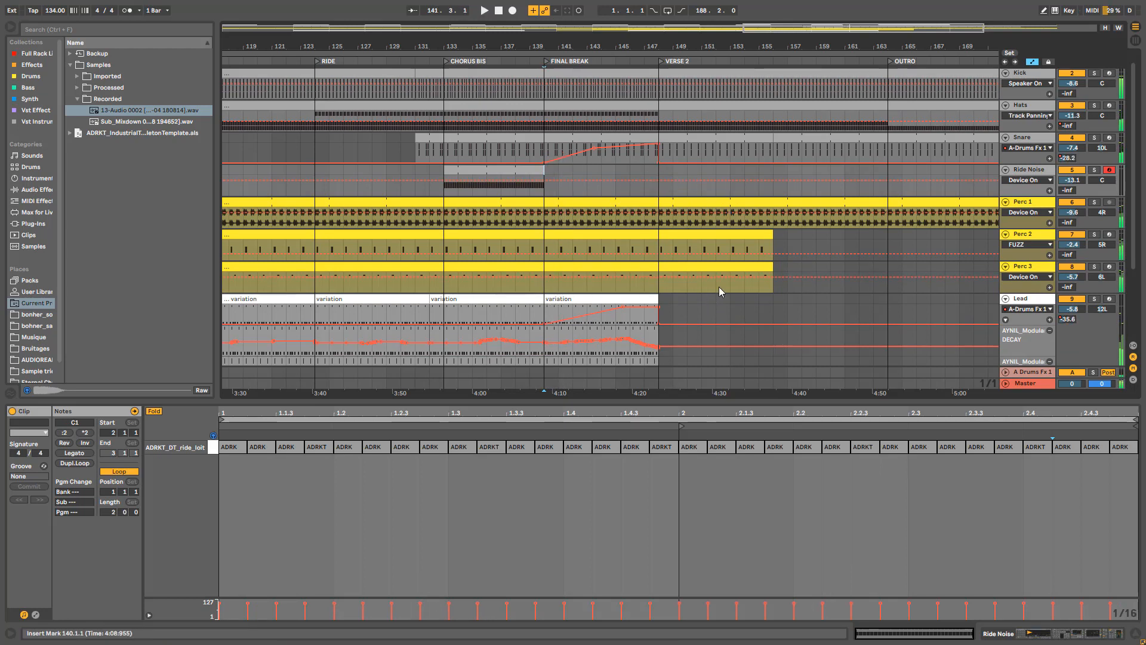
Show the arrangement through to the end of the OUTRO and play VERSE 2 from bar 148.
{"action": "scroll", "coordinate": [651, 280], "scroll_direction": "up", "scroll_amount": 1}
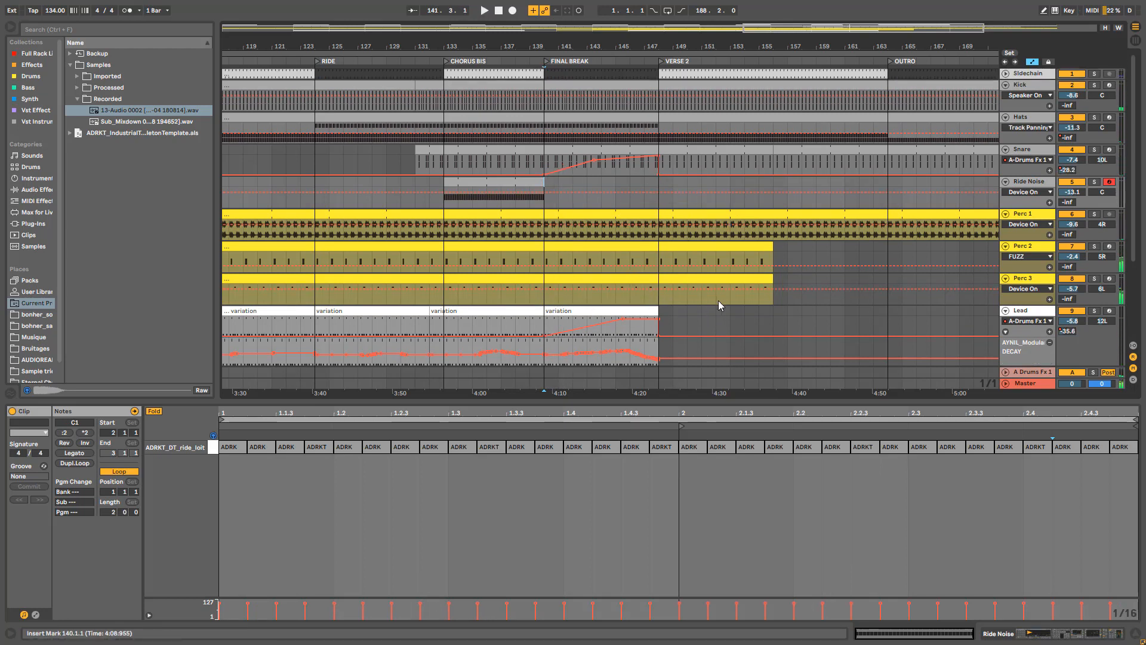
{"action": "left_click_drag", "start_coordinate": [651, 46], "coordinate": [519, 30]}
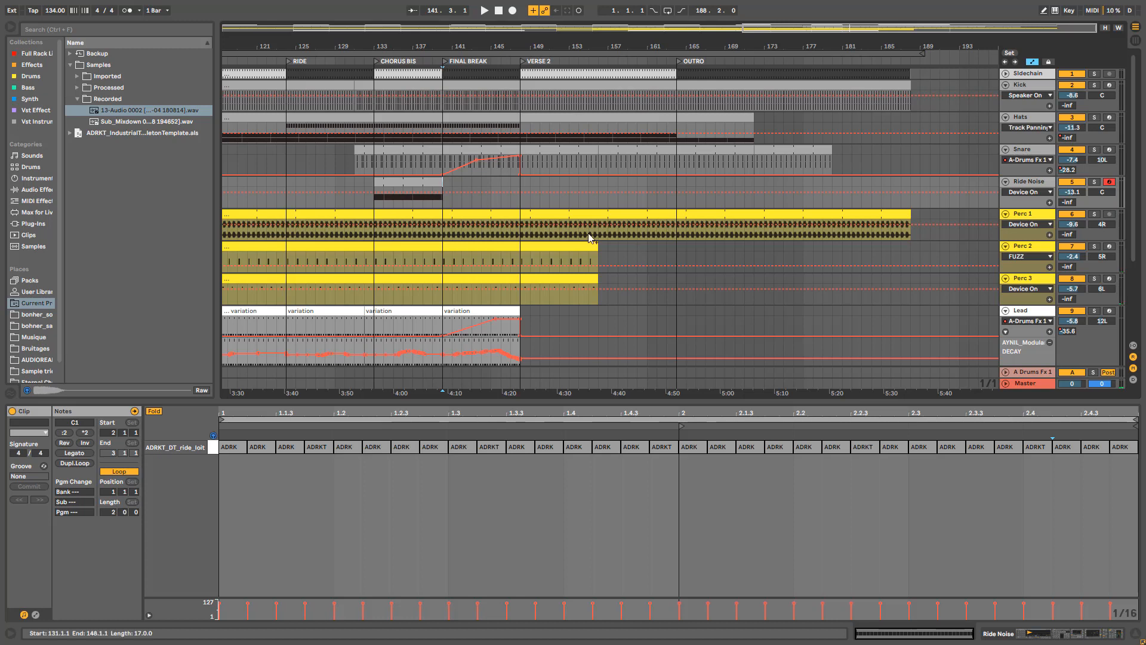
{"action": "left_click", "coordinate": [522, 290]}
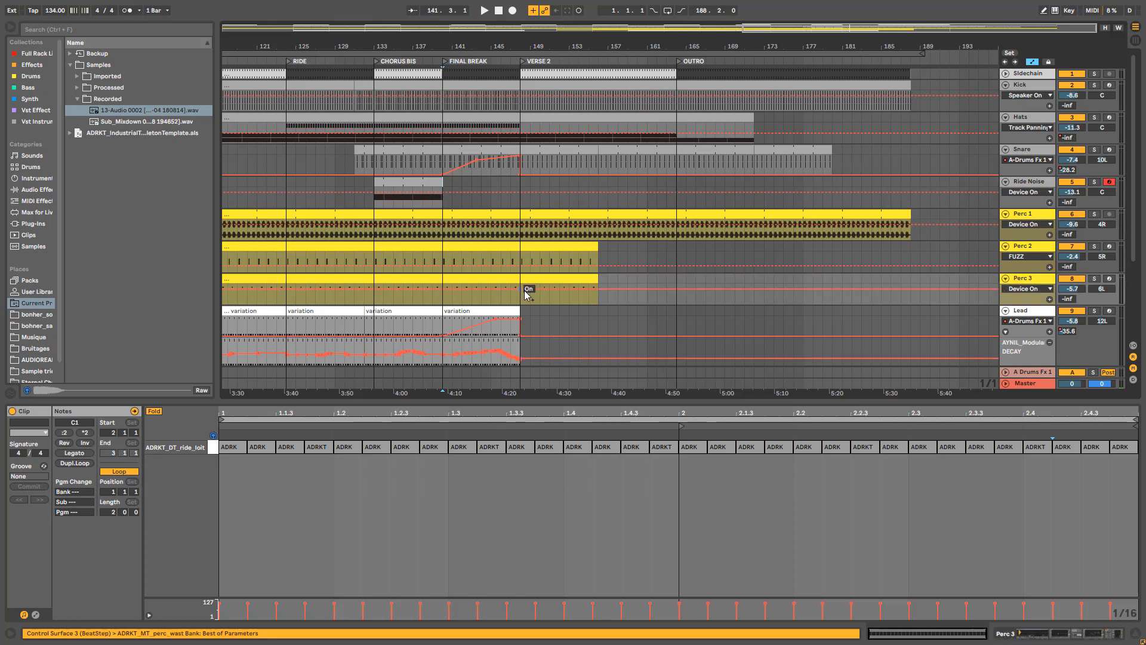
{"action": "key", "text": "space"}
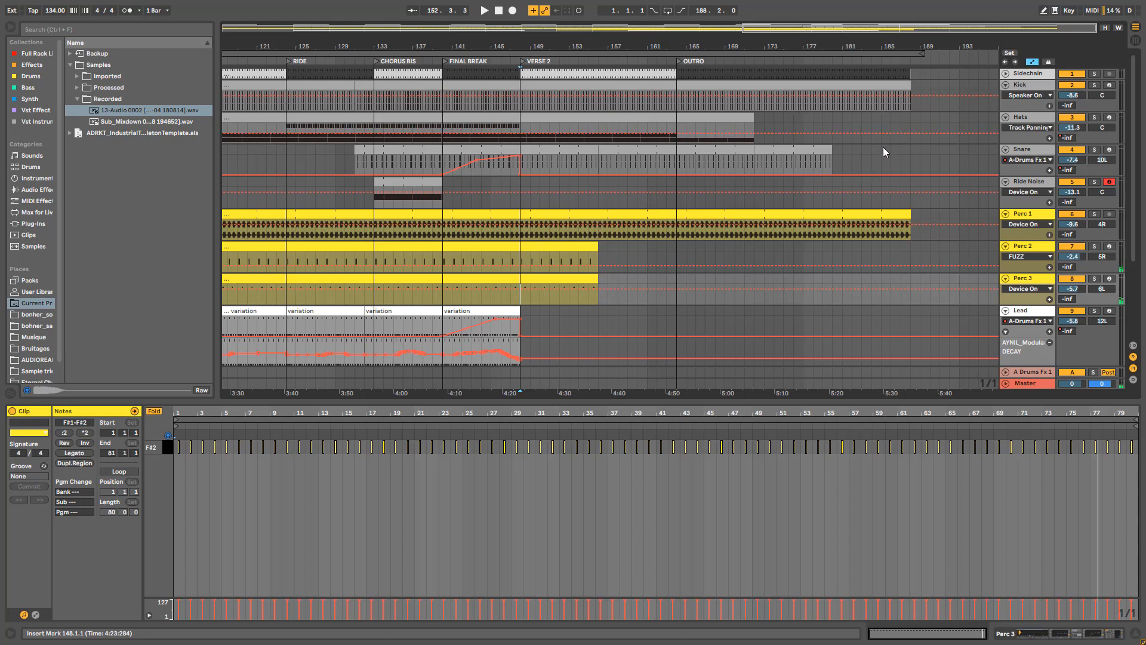
Play the end of the OUTRO briefly from bar 184 and stop playback.
{"action": "left_click", "coordinate": [875, 167]}
{"action": "key", "text": "space"}
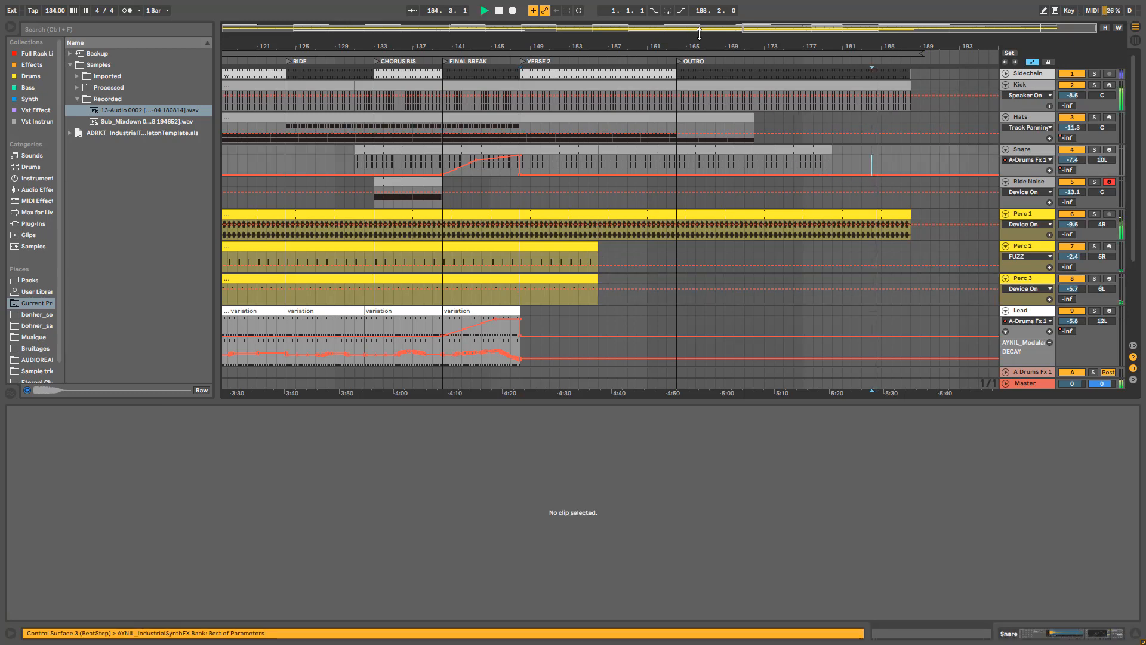
{"action": "key", "text": "space"}
Show the whole arrangement, solo the Lead track, and play its second intro clip from bar 25.
{"action": "left_click_drag", "start_coordinate": [742, 30], "coordinate": [223, 32]}
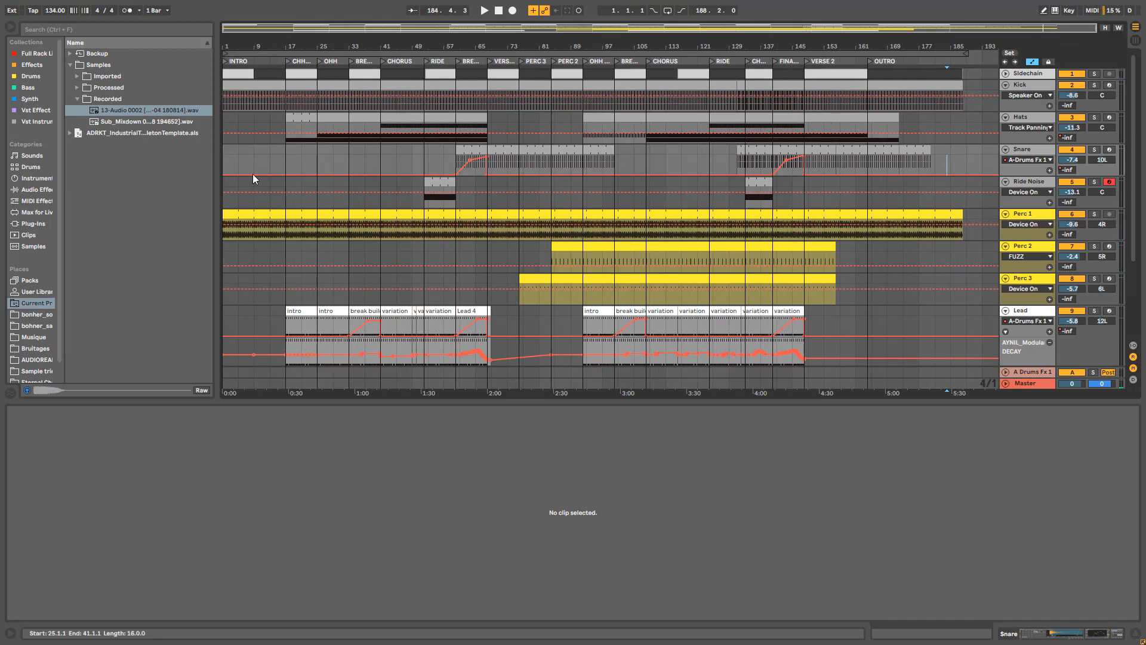
{"action": "scroll", "coordinate": [363, 370], "scroll_direction": "down", "scroll_amount": 1}
{"action": "left_click", "coordinate": [335, 300]}
{"action": "scroll", "coordinate": [331, 310], "scroll_direction": "down", "scroll_amount": 4}
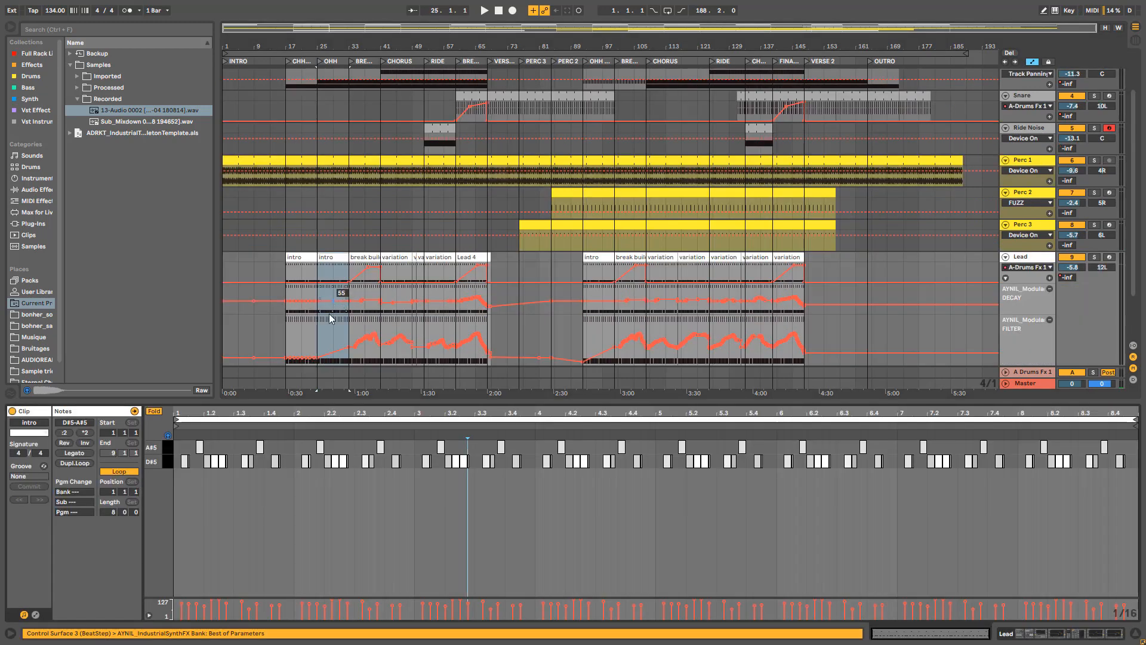
{"action": "left_click", "coordinate": [1093, 257]}
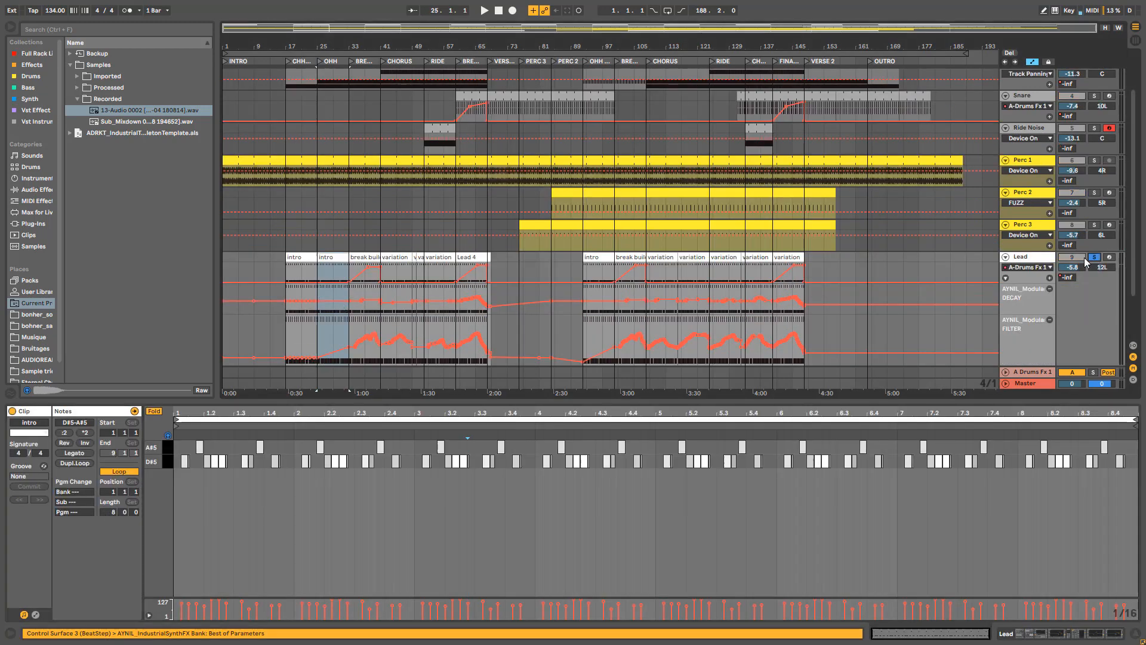
{"action": "key", "text": "space"}
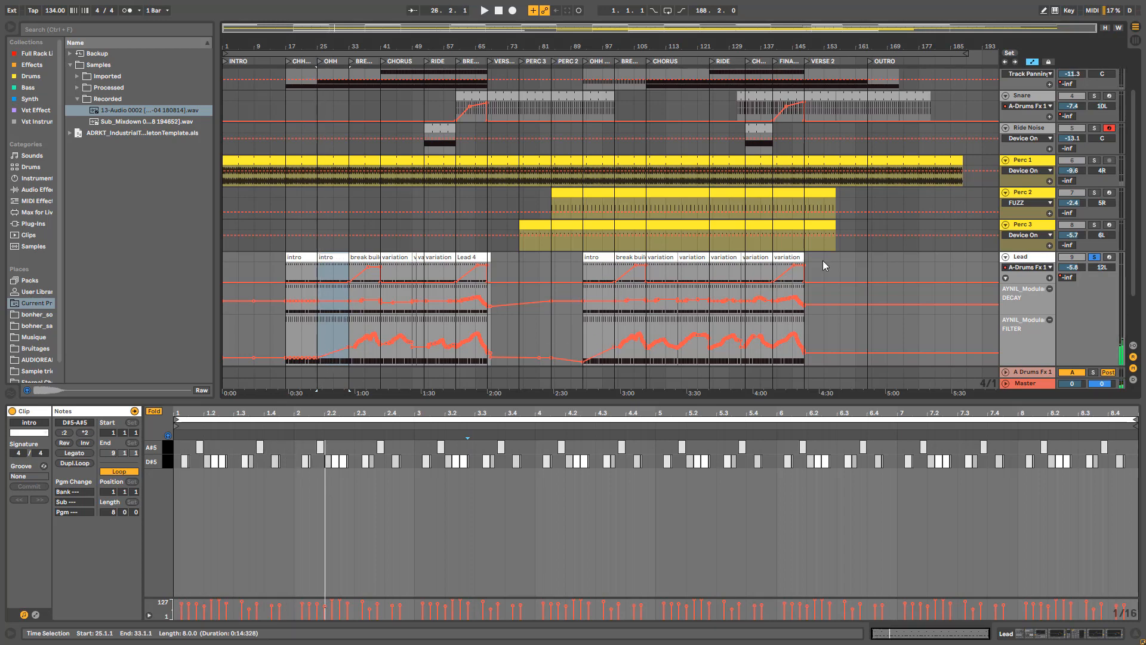
Show the Lead track's device chain and examine the notes of its second intro clip close up.
{"action": "left_click", "coordinate": [1027, 258]}
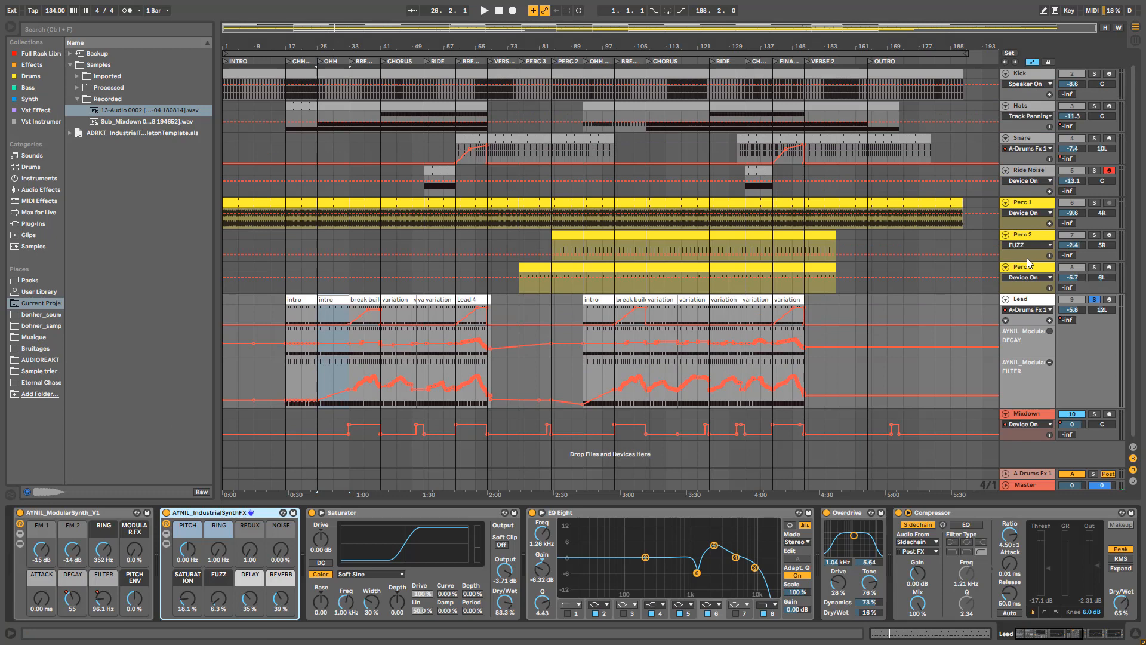
{"action": "double_click", "coordinate": [341, 303]}
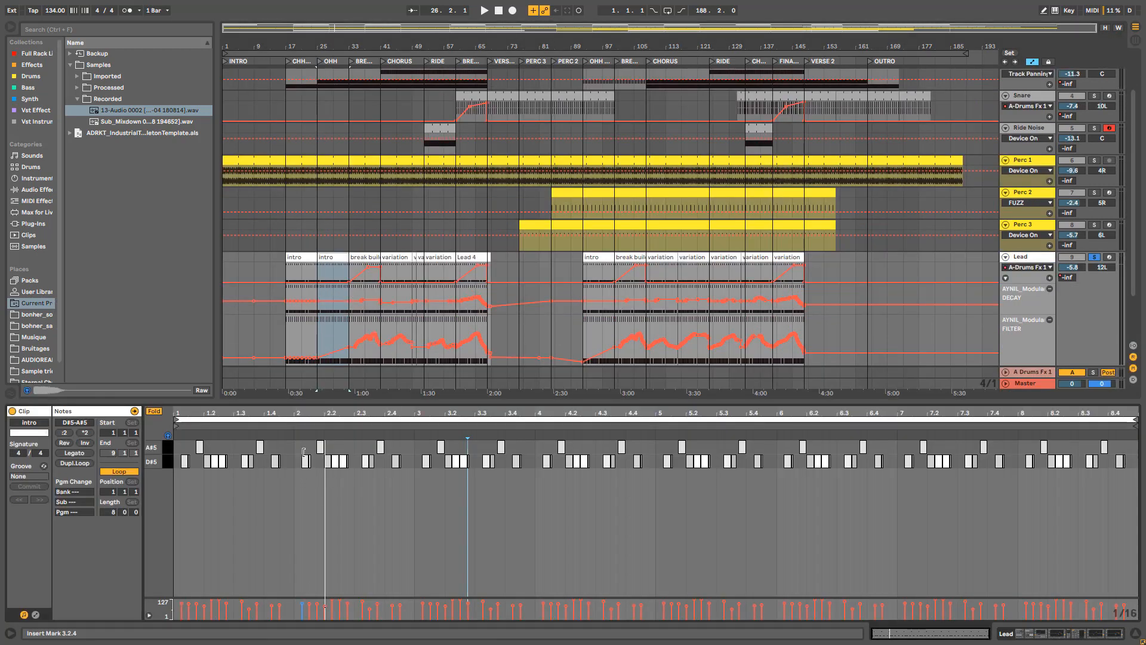
{"action": "left_click_drag", "start_coordinate": [304, 414], "coordinate": [420, 470]}
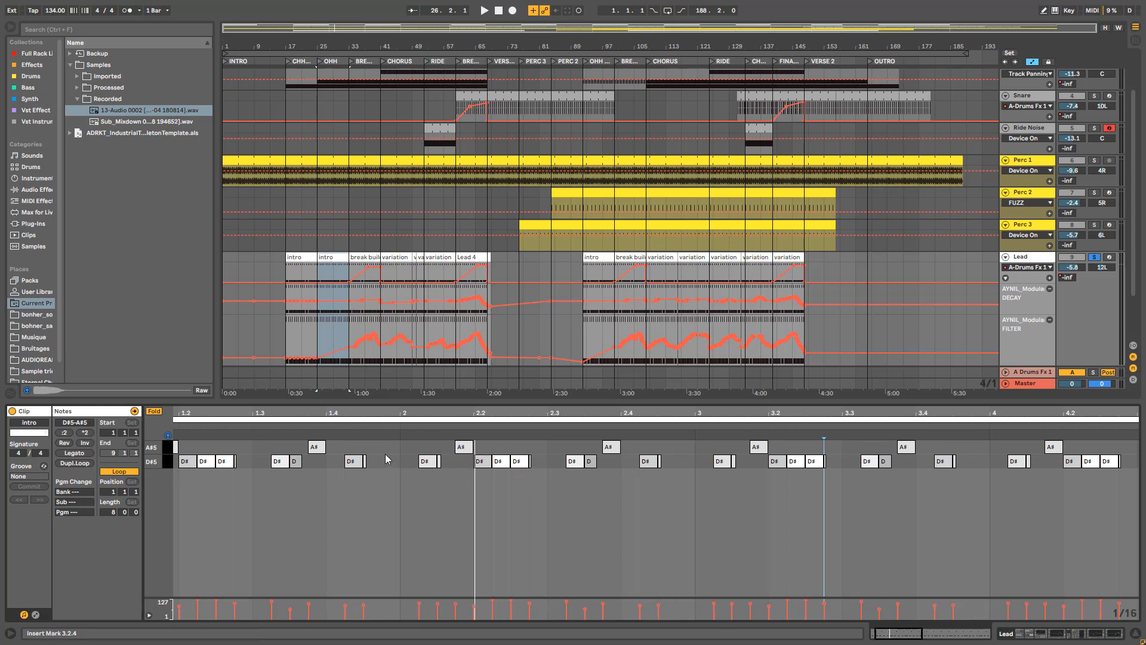
Play the soloed Lead track's variation clip from bar 53 in the RIDE section and stop playback.
{"action": "left_click", "coordinate": [432, 322]}
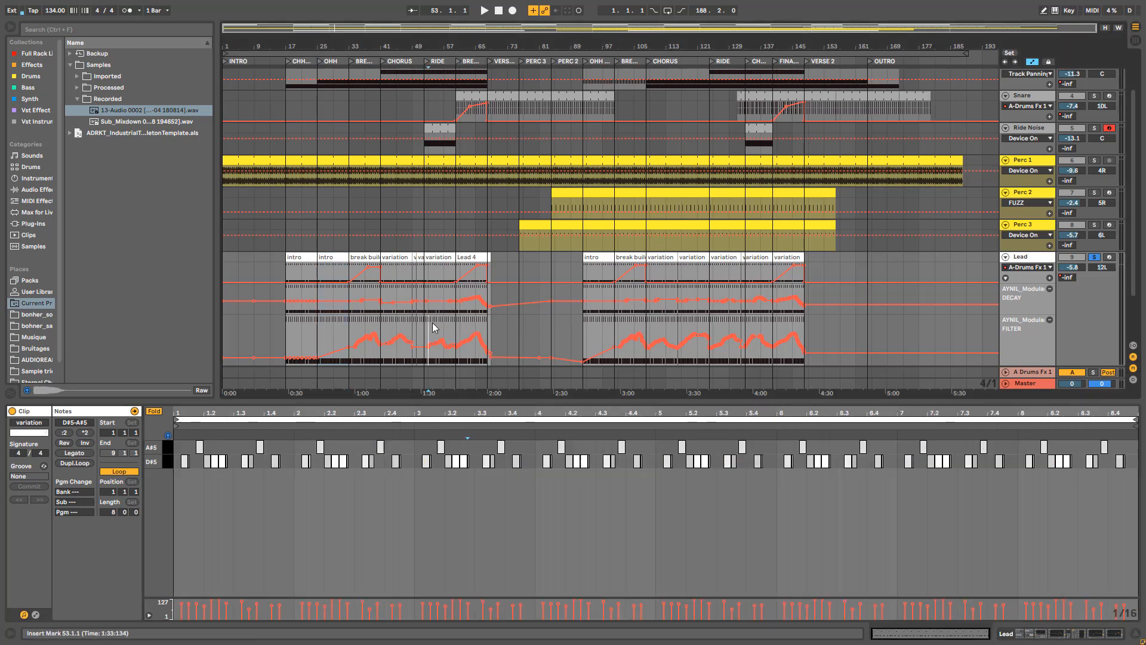
{"action": "key", "text": "space"}
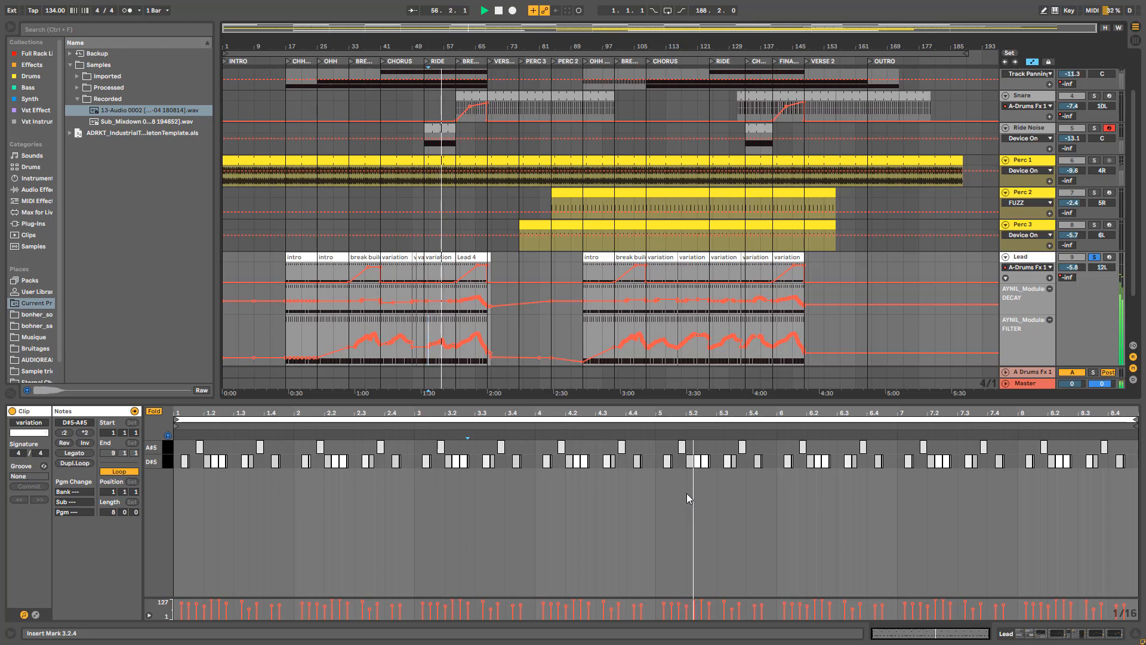
{"action": "key", "text": "space"}
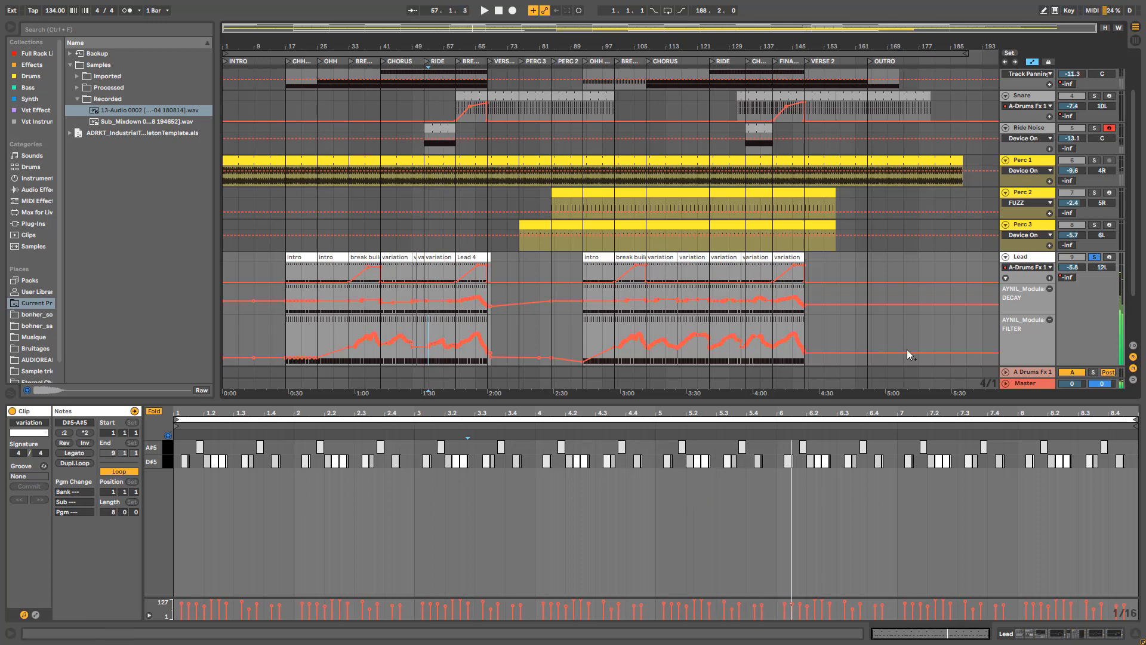
Show the devices of the Lead and Mixdown tracks, then unsolo and fold the Lead track.
{"action": "left_click", "coordinate": [1027, 257]}
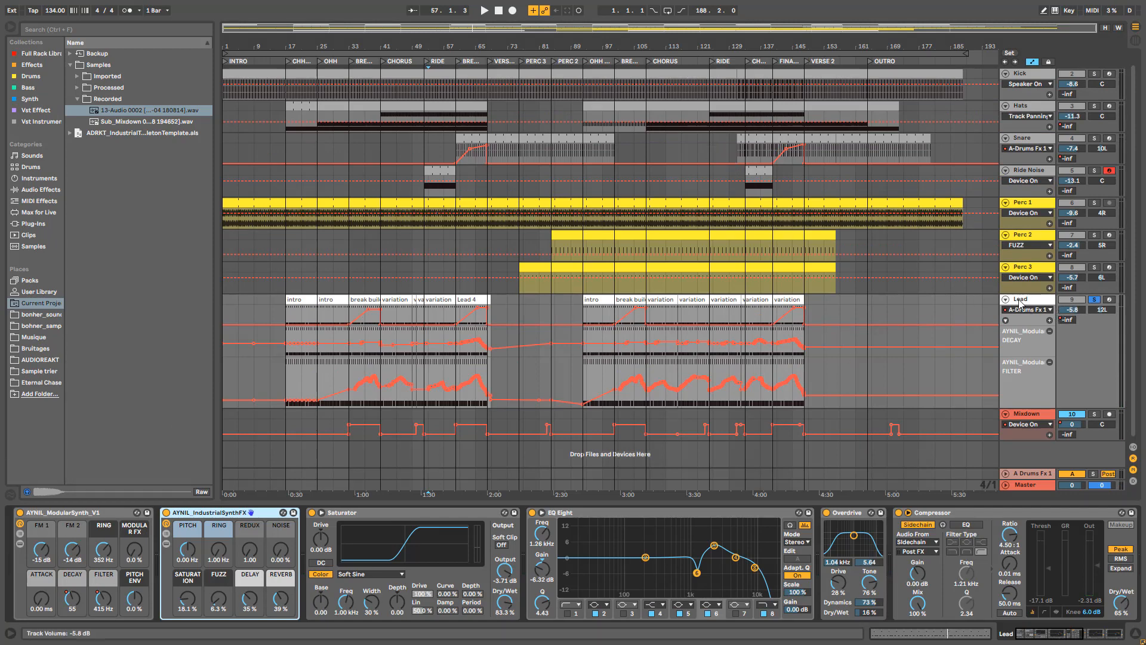
{"action": "left_click", "coordinate": [1028, 415]}
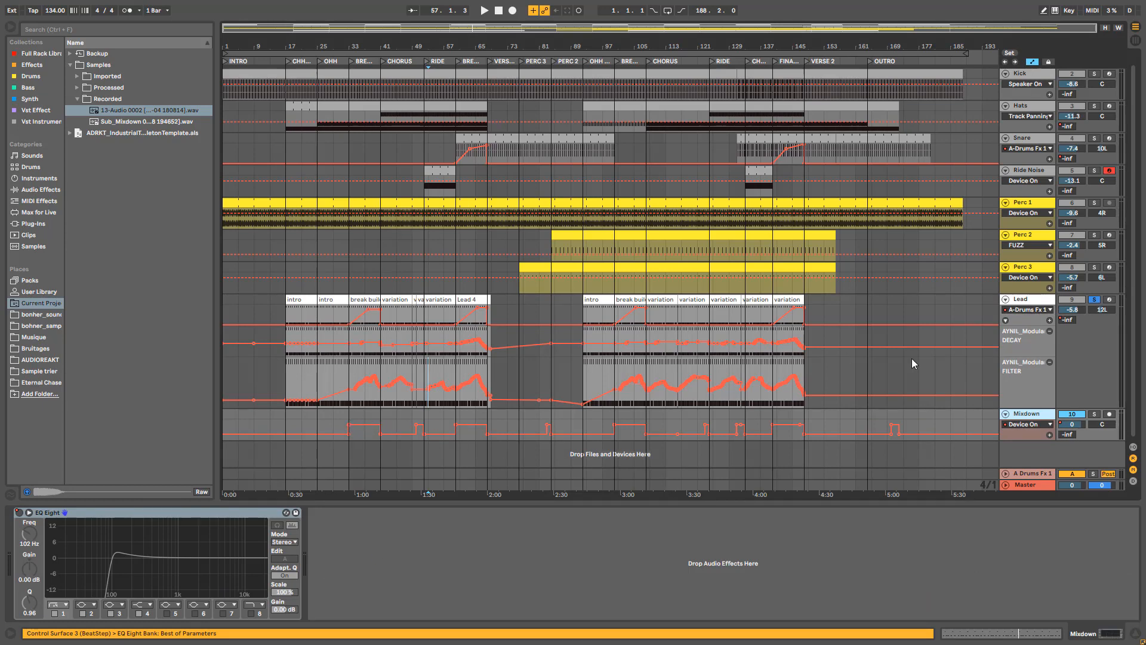
{"action": "left_click", "coordinate": [1006, 300]}
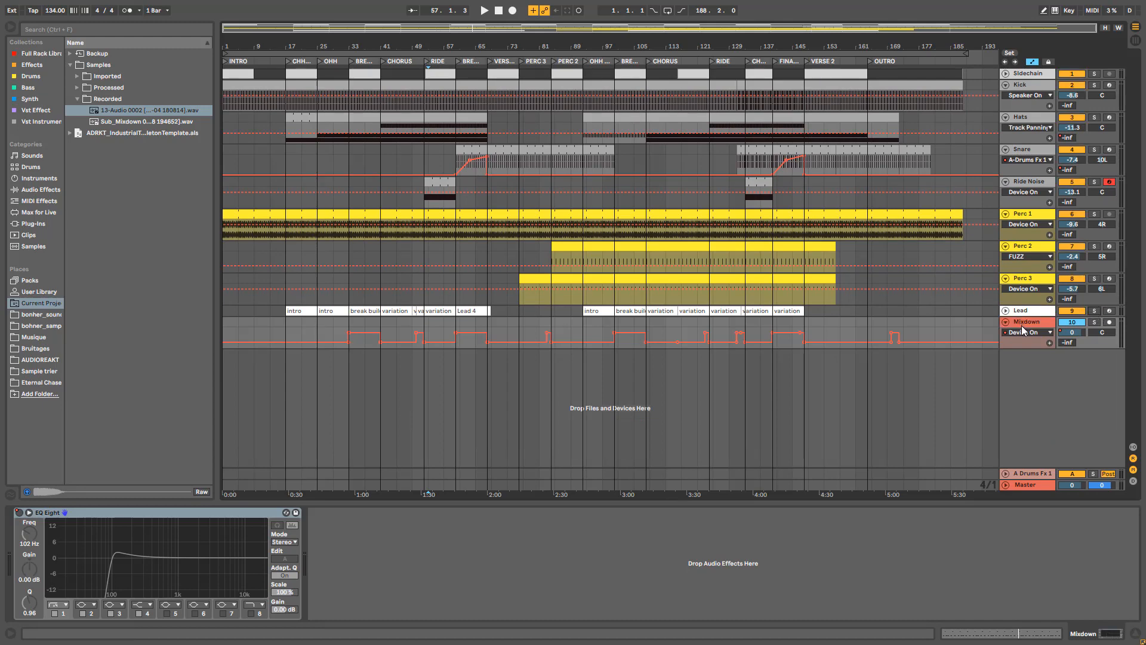
Show the A Drums Fx 1 return's devices and place the insert mark at bar 133 on the Mixdown track.
{"action": "left_click", "coordinate": [1034, 475]}
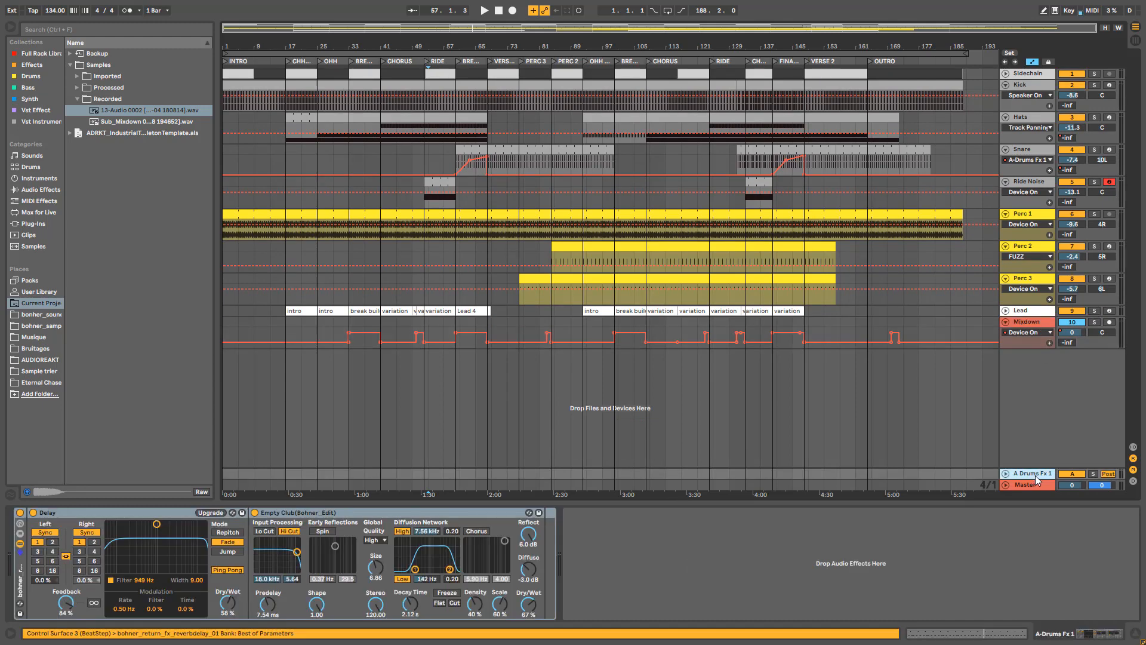
{"action": "left_click_drag", "start_coordinate": [542, 192], "coordinate": [663, 337]}
{"action": "left_click", "coordinate": [746, 338]}
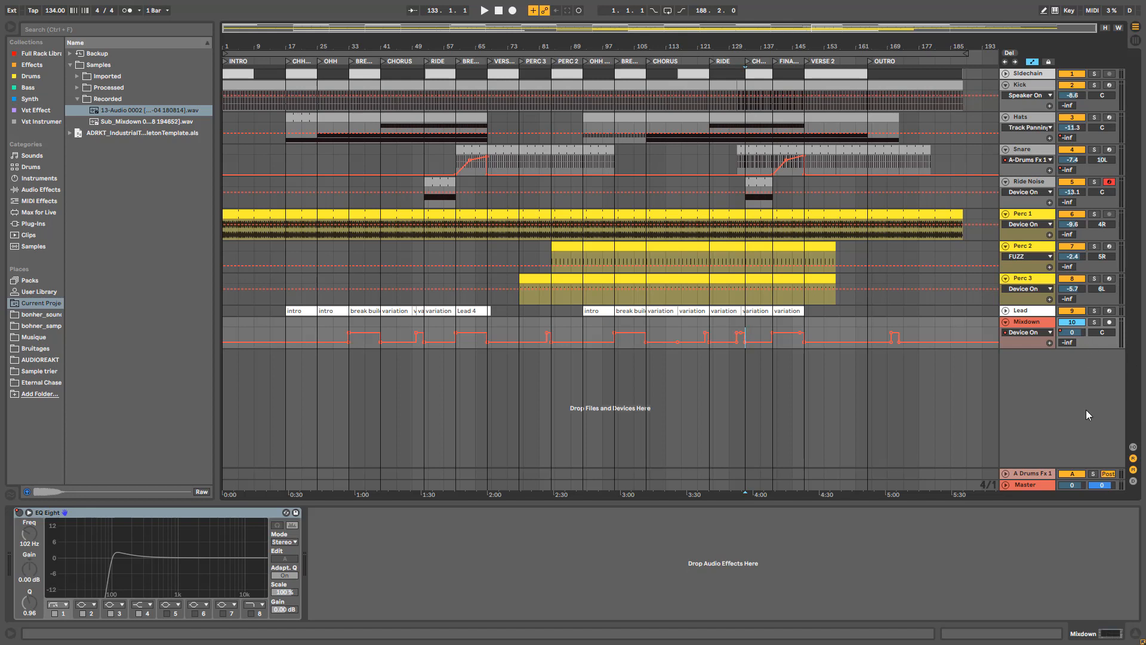
Reveal the devices inside the Master track's rack, then show the Perc 2 track's device chain.
{"action": "left_click", "coordinate": [1036, 483]}
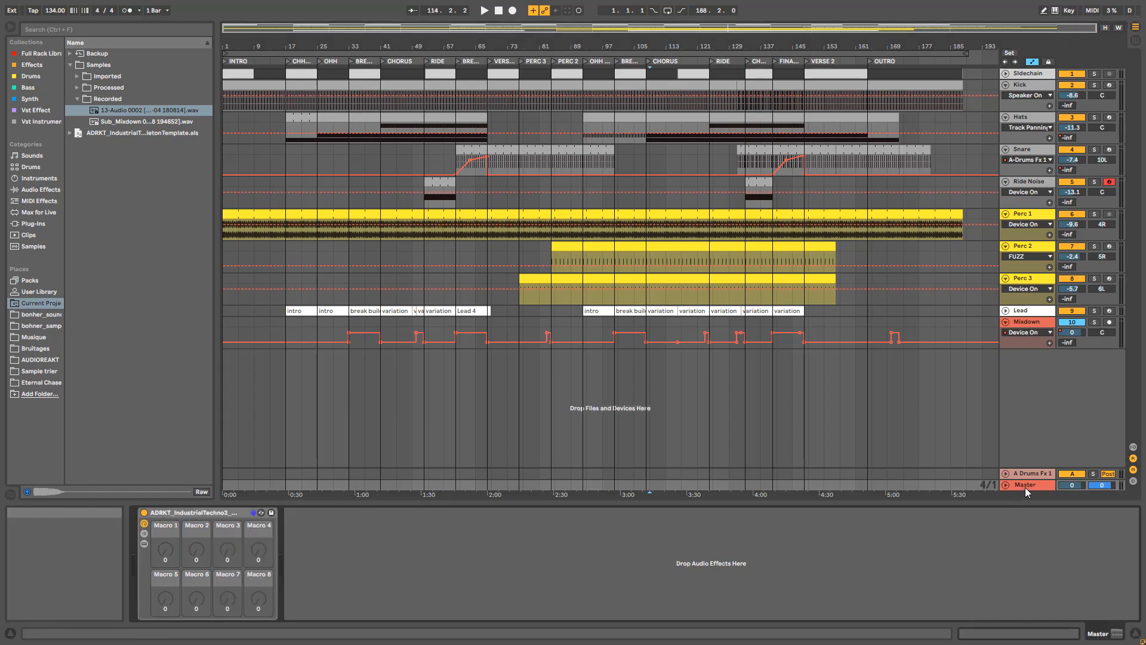
{"action": "left_click", "coordinate": [1025, 487]}
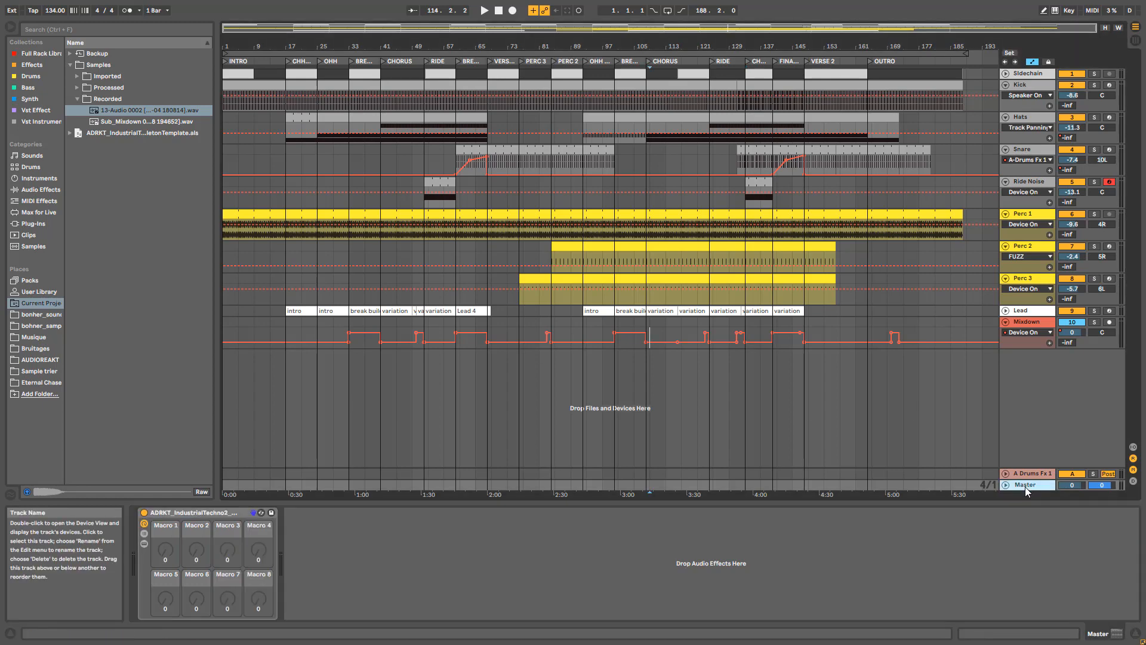
{"action": "left_click", "coordinate": [146, 543]}
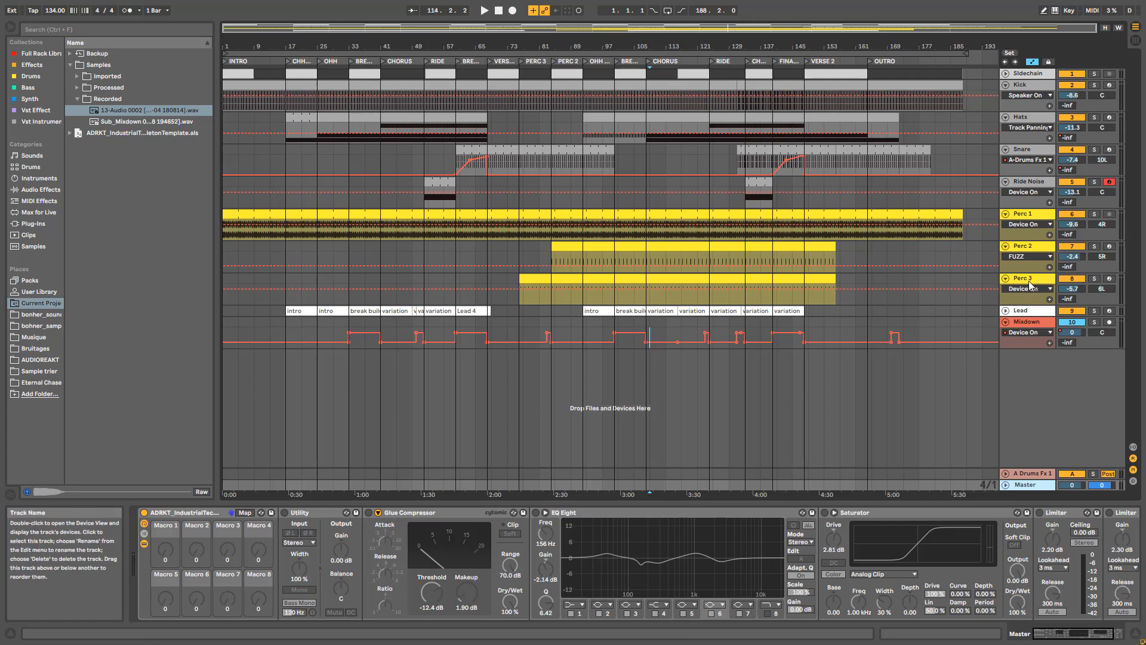
{"action": "left_click", "coordinate": [1036, 248]}
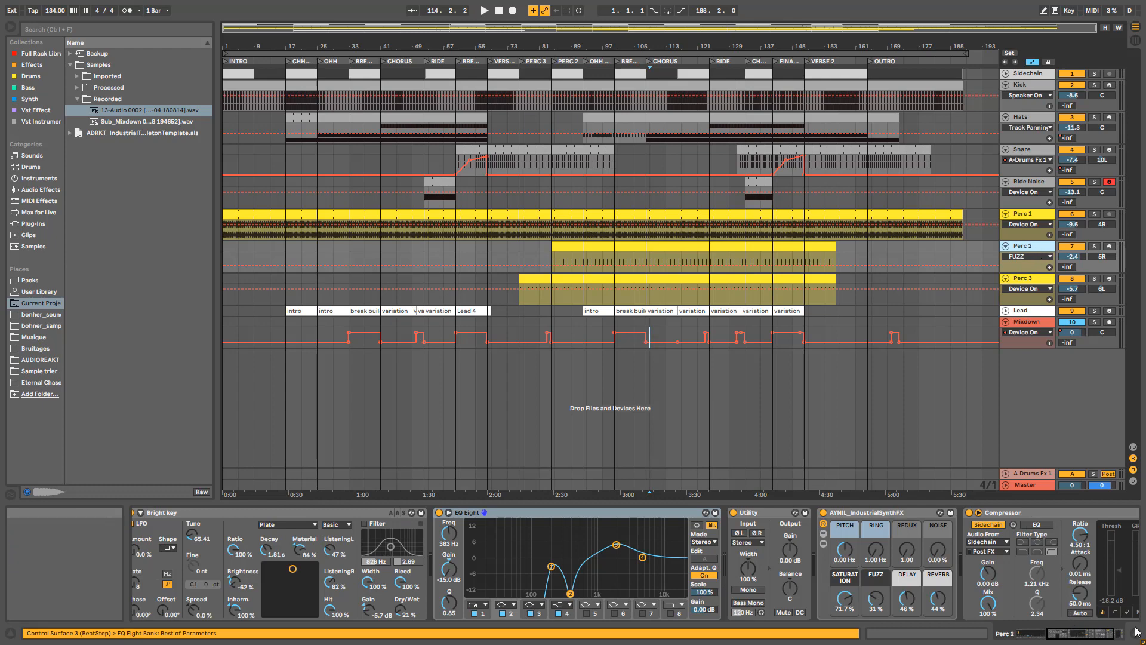
Show the end of Perc 2's device chain, then inspect the low-mid dip in Perc 1's last EQ Eight.
{"action": "left_click_drag", "start_coordinate": [1106, 634], "coordinate": [1141, 630]}
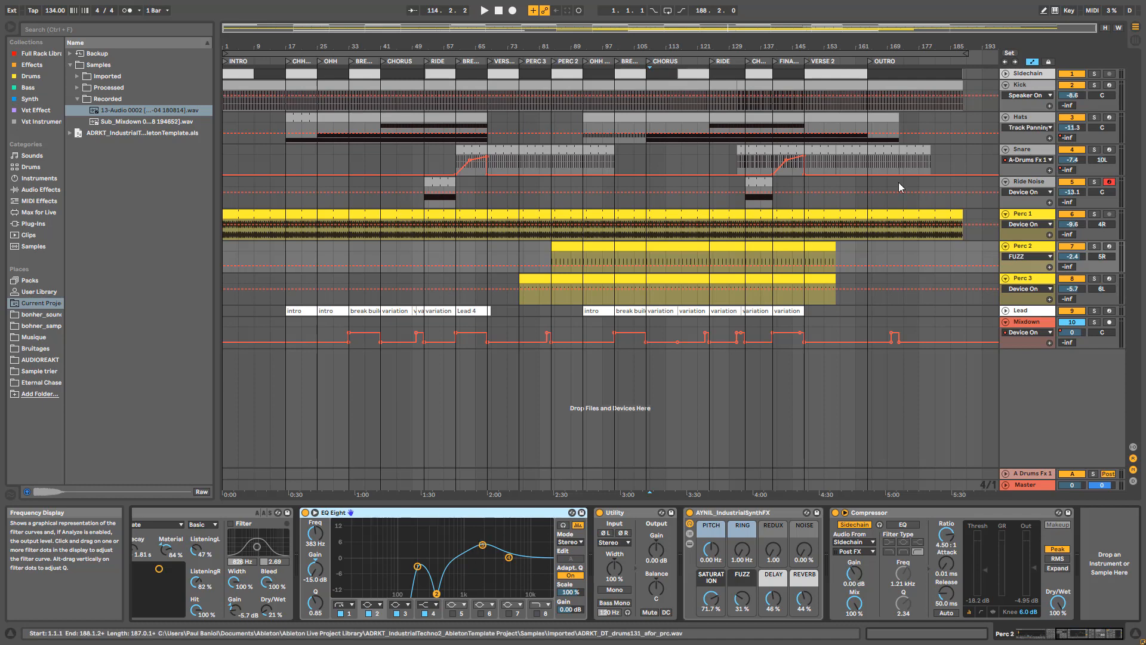
{"action": "left_click", "coordinate": [1022, 213]}
{"action": "left_click_drag", "start_coordinate": [1055, 634], "coordinate": [1104, 632]}
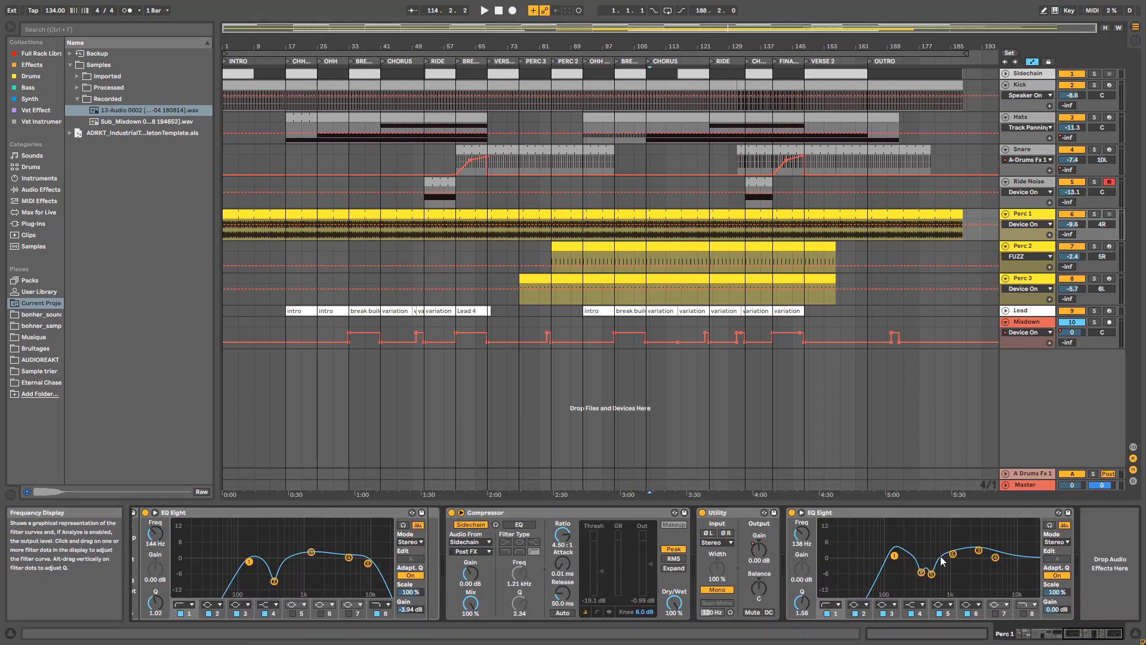
{"action": "left_click", "coordinate": [932, 573]}
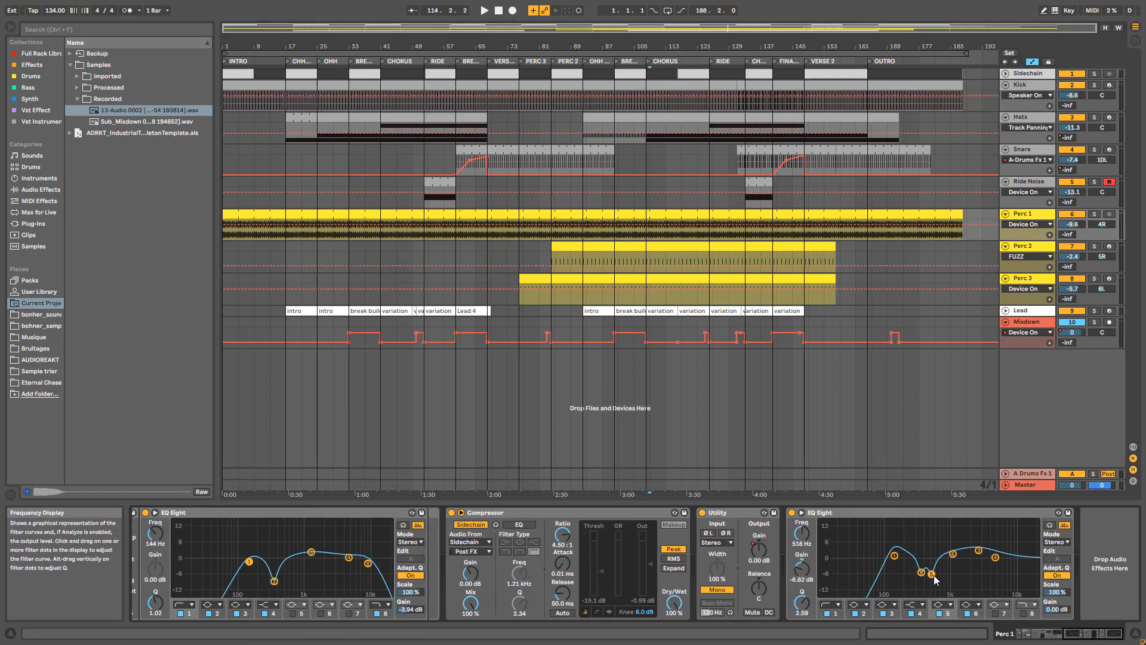
Show the Perc 3 track's device chain through to its Compressor and select the low-mid dip band in its second EQ Eight.
{"action": "left_click", "coordinate": [1022, 278]}
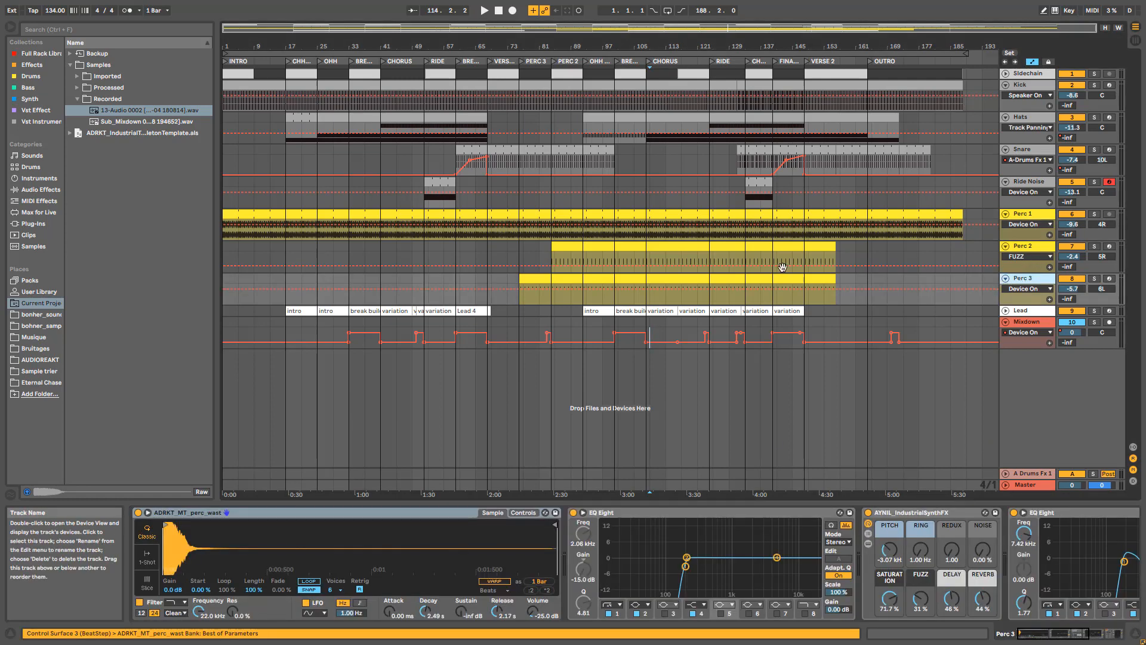
{"action": "left_click", "coordinate": [1107, 634]}
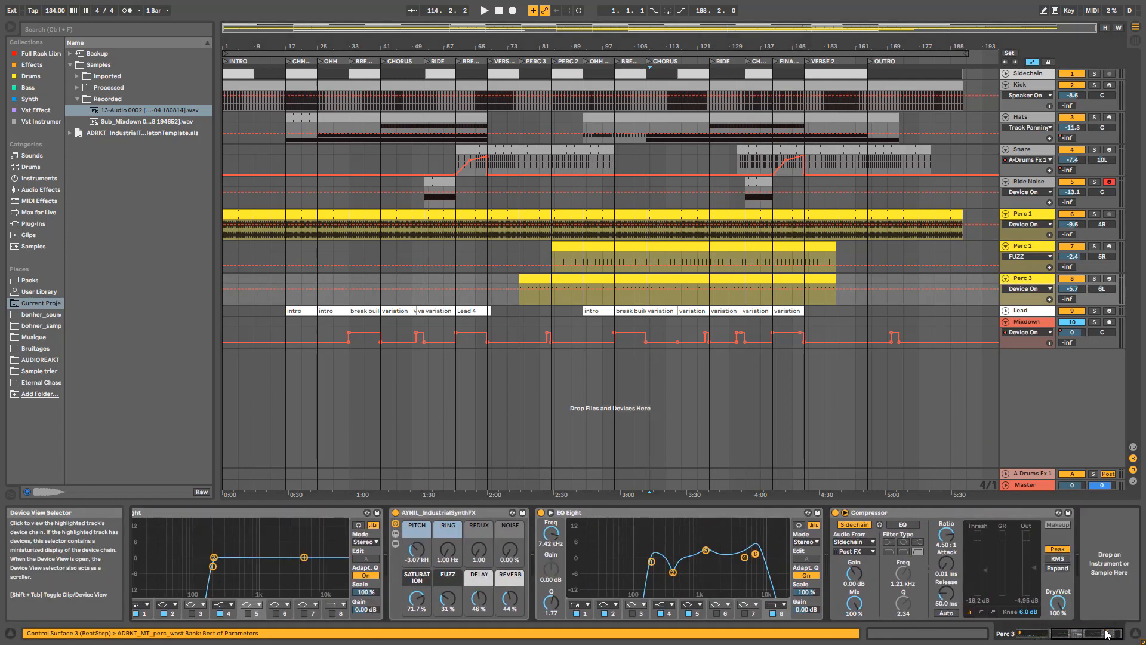
{"action": "left_click", "coordinate": [674, 571]}
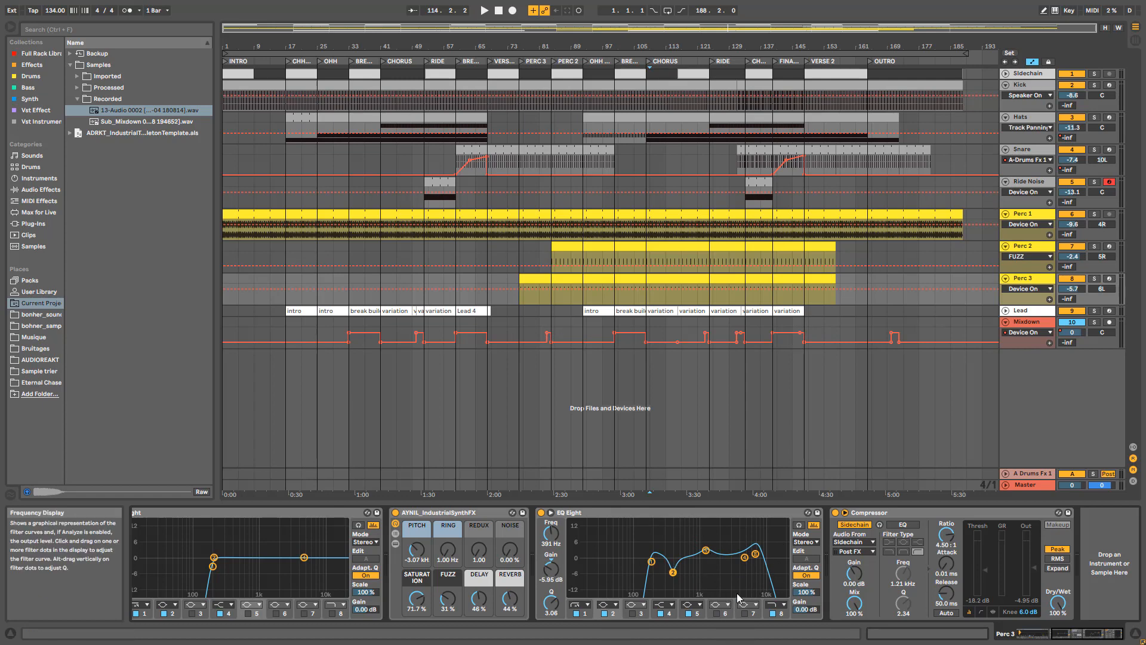
Solo the Snare track and play its clip in the second OHH section, comparing the sound with EQ Eight bypassed and active.
{"action": "left_click", "coordinate": [1033, 179]}
{"action": "left_click", "coordinate": [1032, 151]}
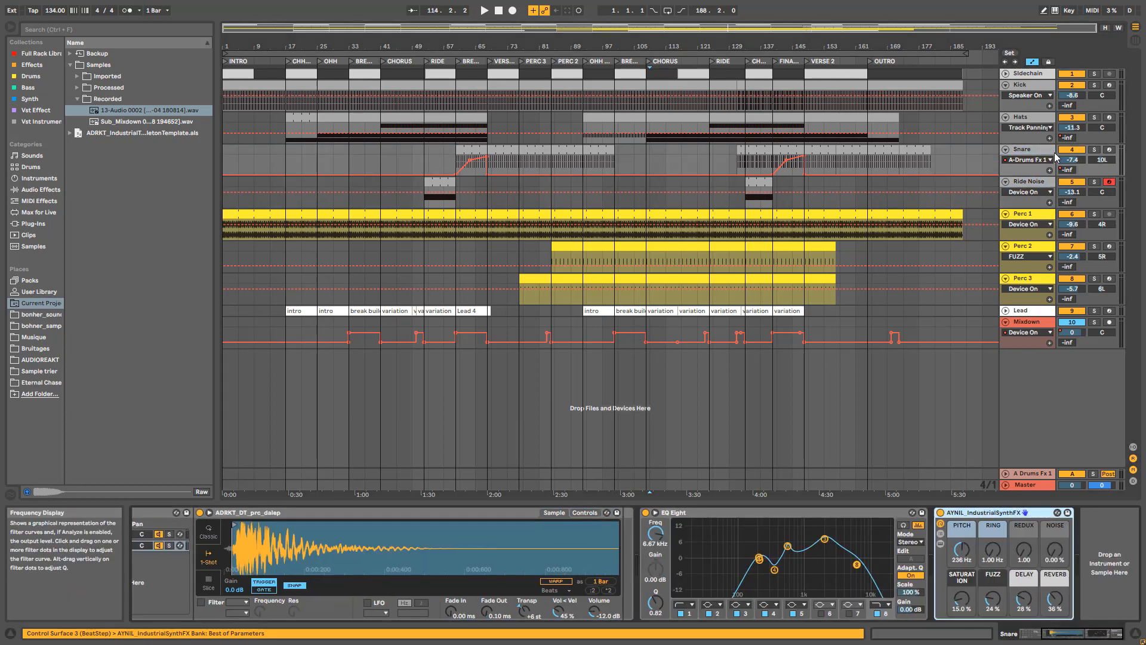
{"action": "left_click", "coordinate": [1094, 151]}
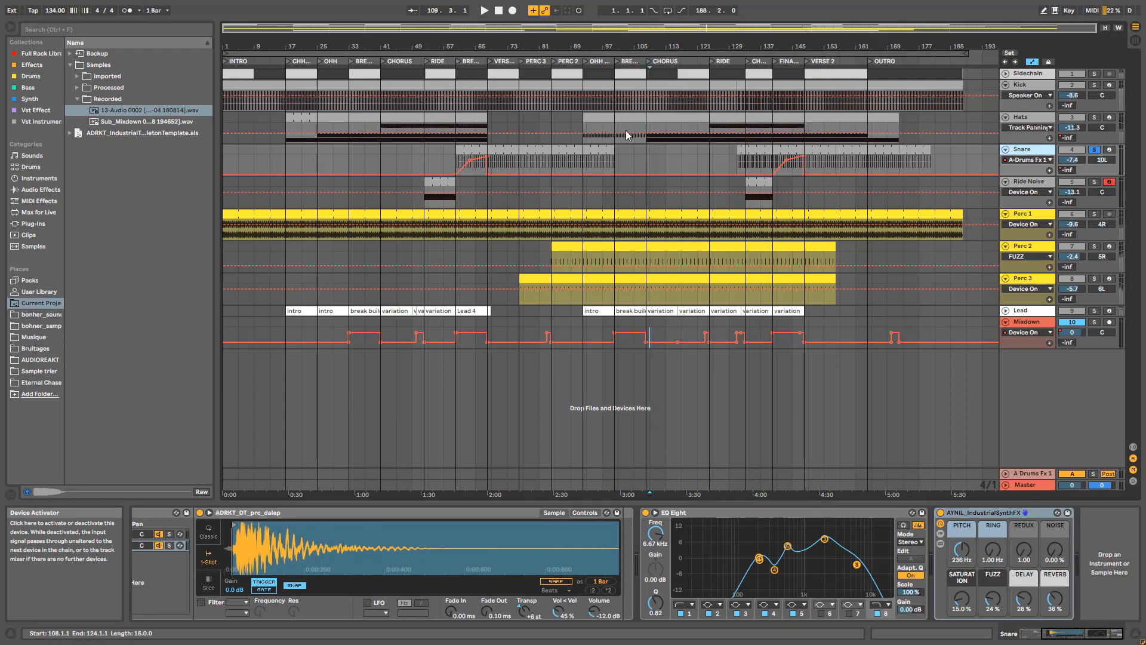
{"action": "left_click", "coordinate": [594, 150]}
{"action": "left_click", "coordinate": [643, 512]}
{"action": "key", "text": "space"}
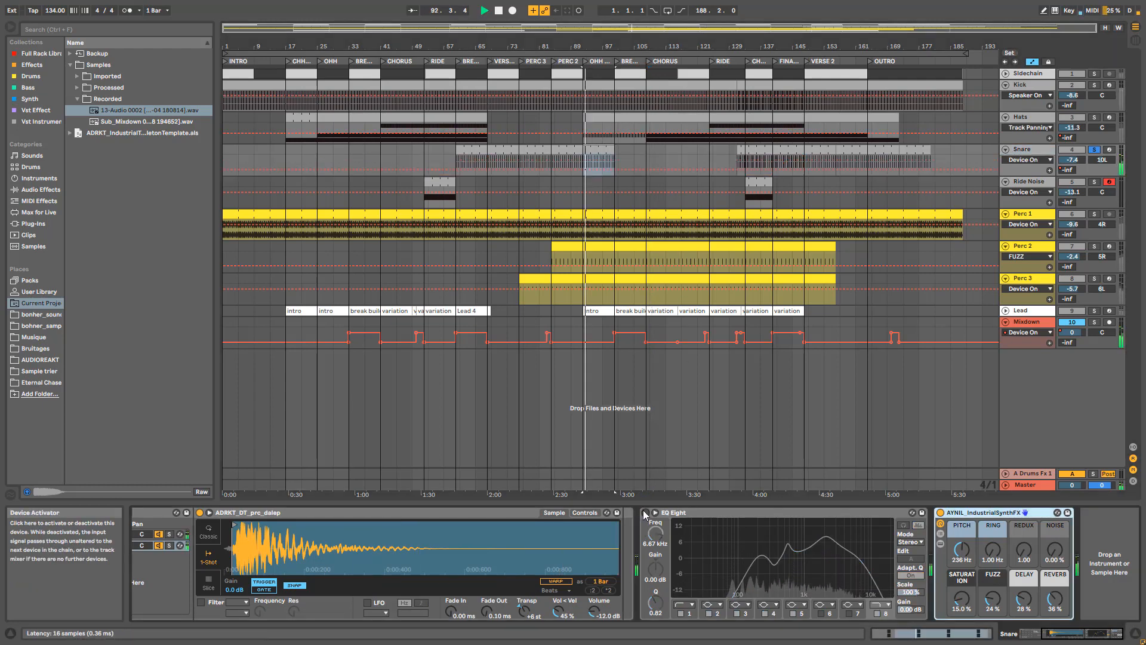
{"action": "left_click", "coordinate": [643, 511]}
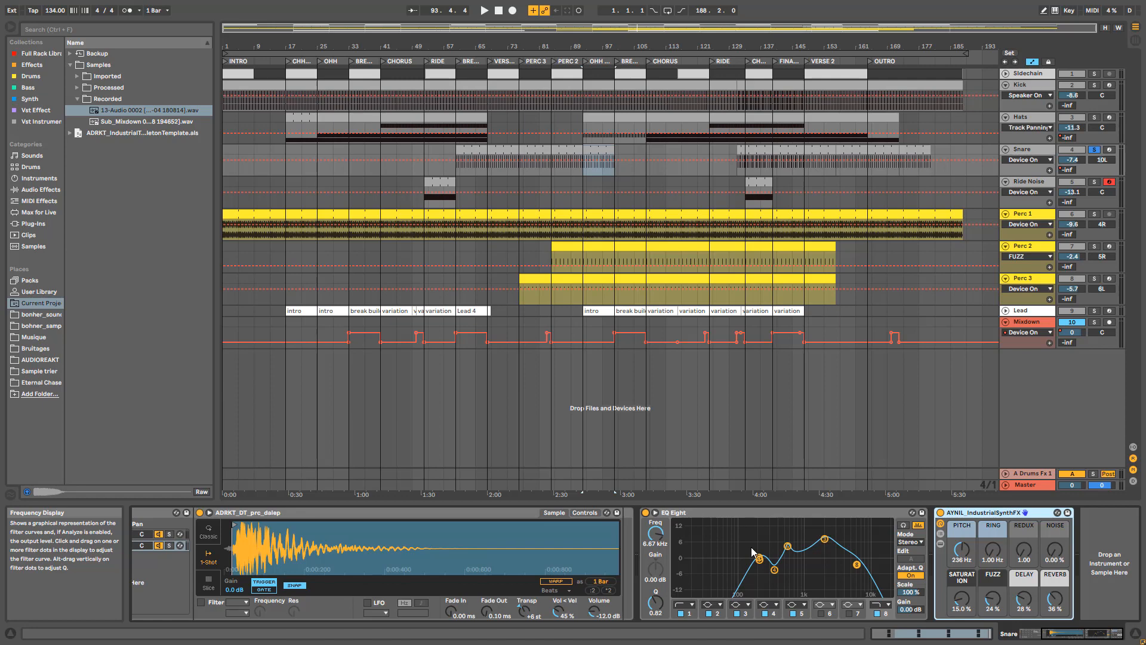
Review the Hats and Perc 3 device chains, then show the Master track's mastering rack.
{"action": "left_click", "coordinate": [1023, 120]}
{"action": "left_click", "coordinate": [1023, 279]}
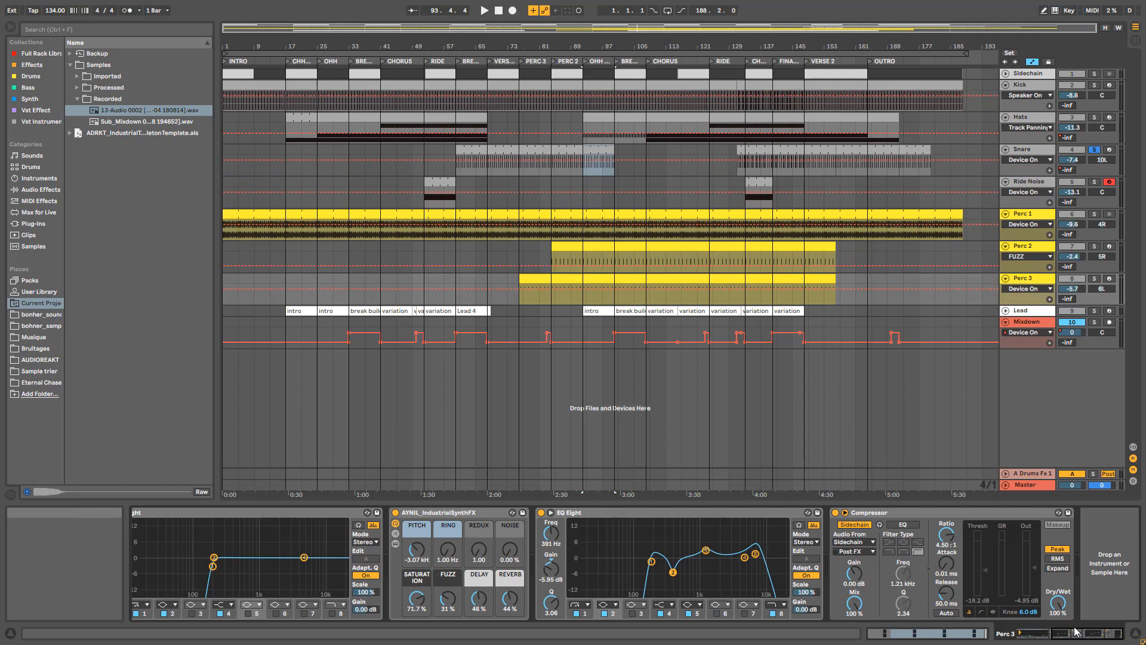
{"action": "left_click", "coordinate": [1024, 281]}
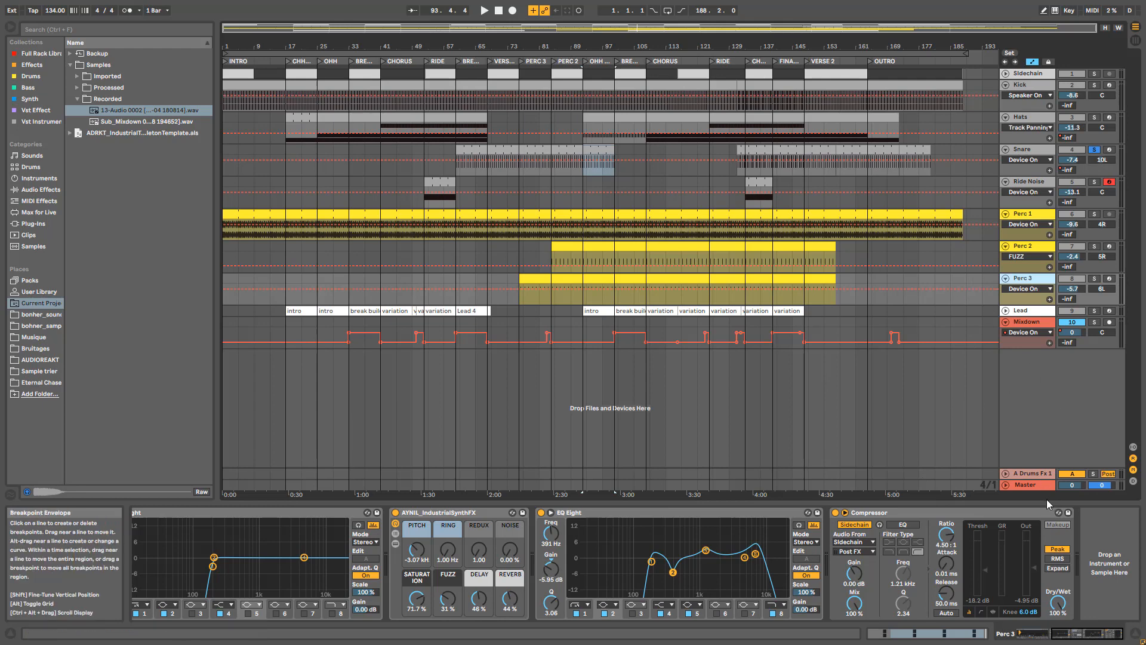
{"action": "left_click", "coordinate": [1029, 482]}
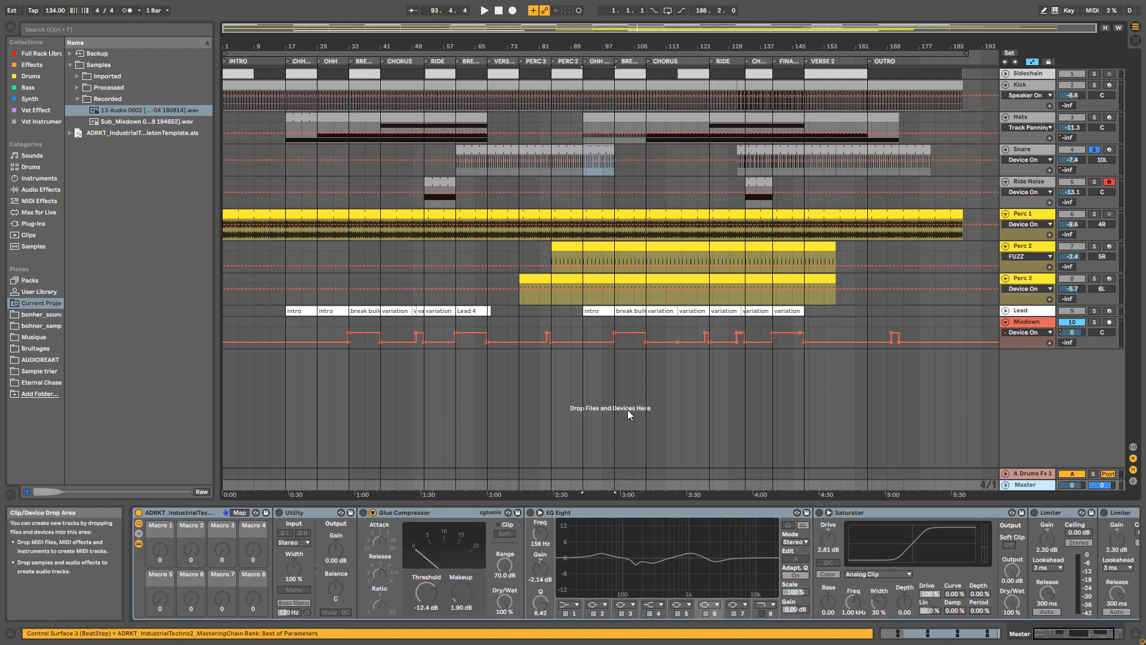
Play the second CHORUS from bar 109 with the Snare track unsoloed, show the Master devices and stop playback.
{"action": "left_click", "coordinate": [648, 388]}
{"action": "key", "text": "space"}
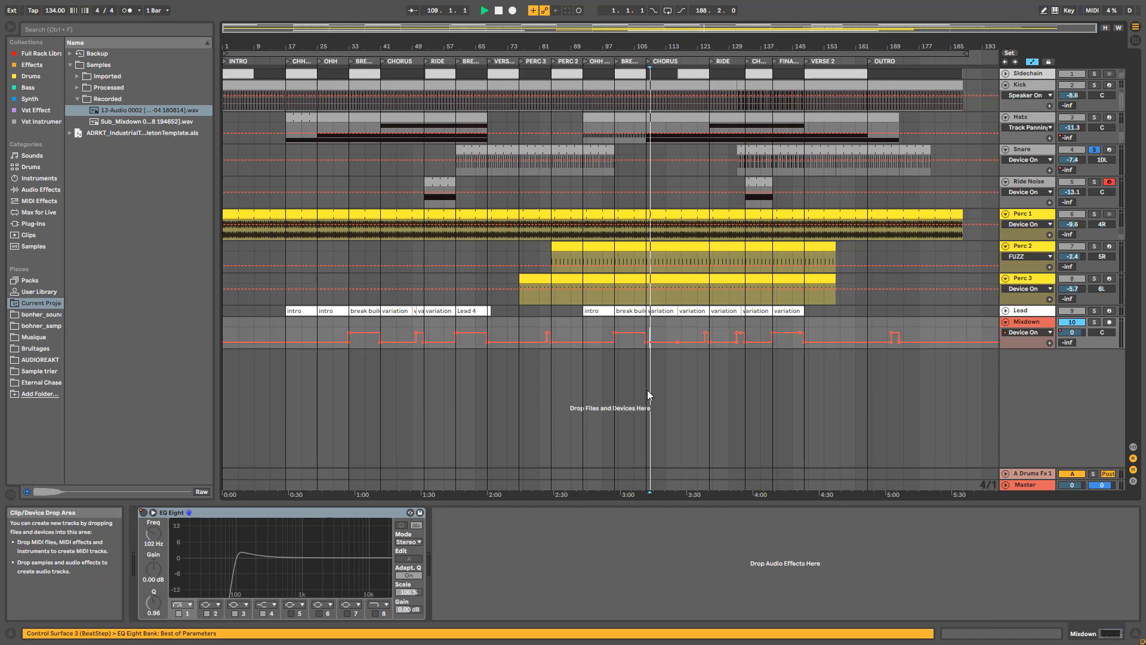
{"action": "left_click", "coordinate": [1094, 150]}
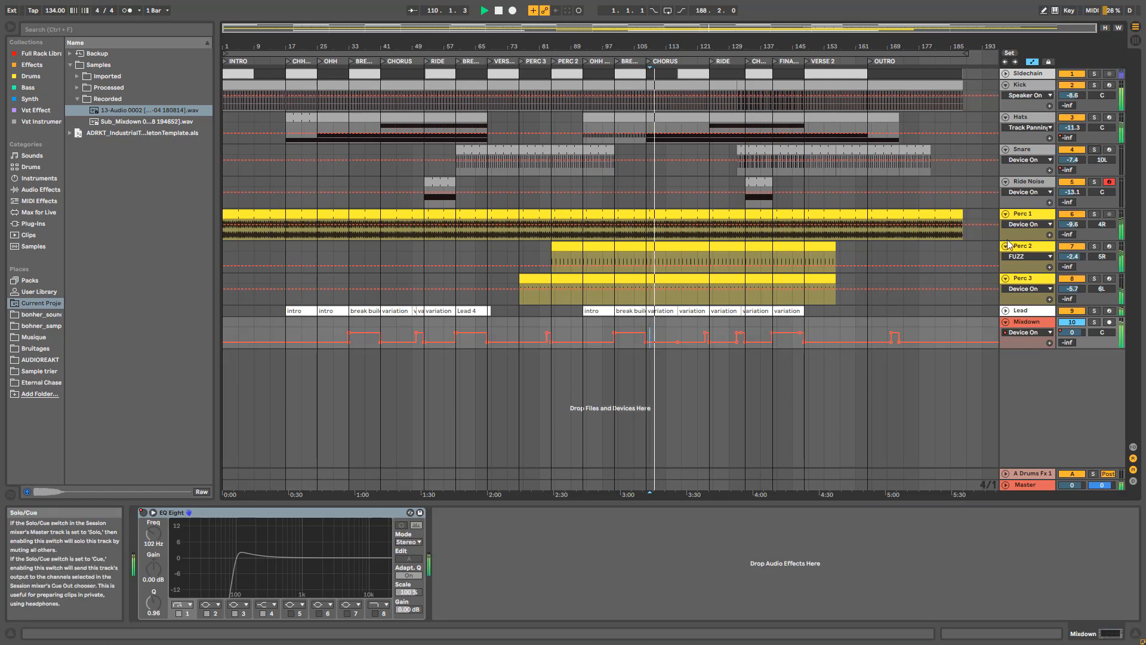
{"action": "left_click", "coordinate": [1038, 485]}
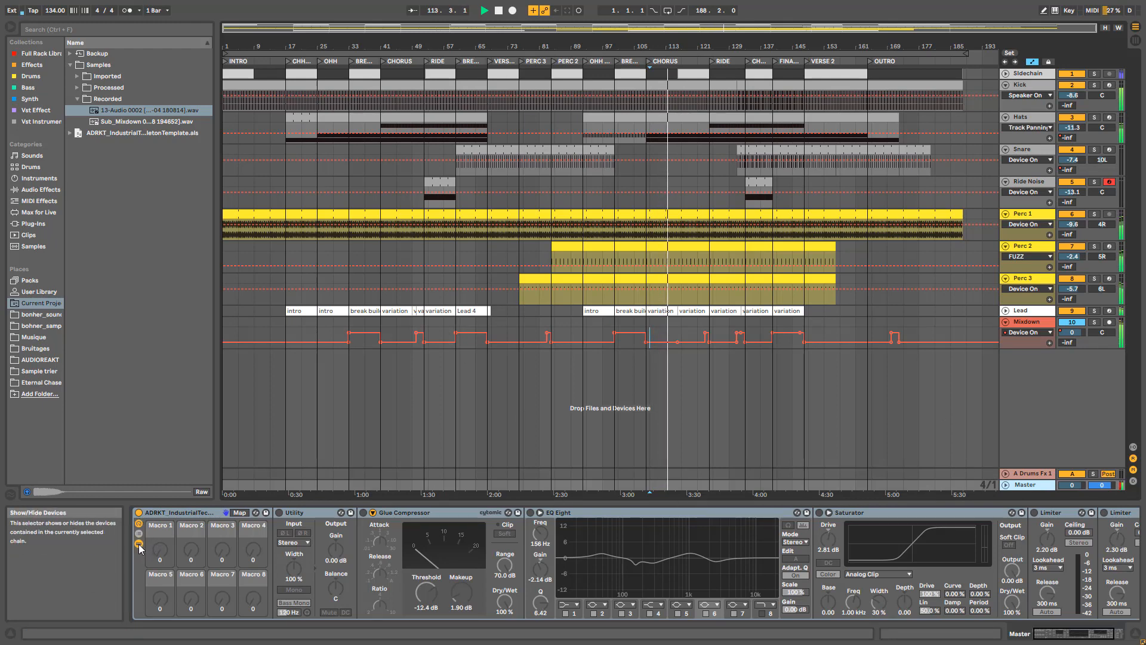
{"action": "key", "text": "space"}
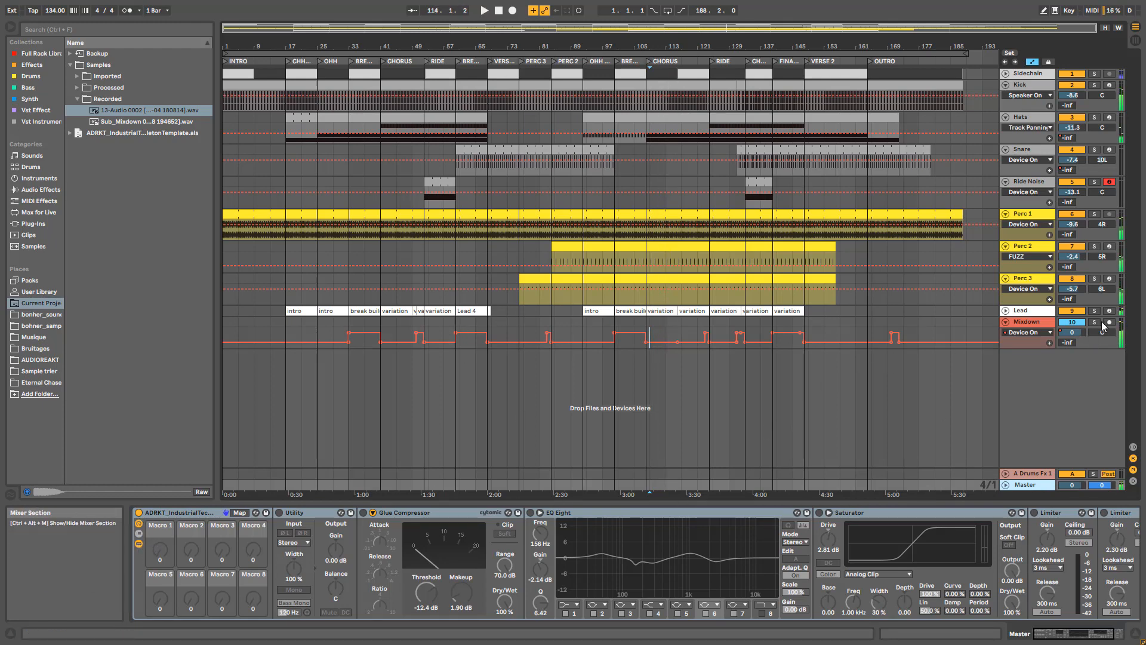
Solo the Mixdown track and enable the Master rack's Utility, auditioning its Bass Mono at 120 Hz.
{"action": "left_click", "coordinate": [1094, 322]}
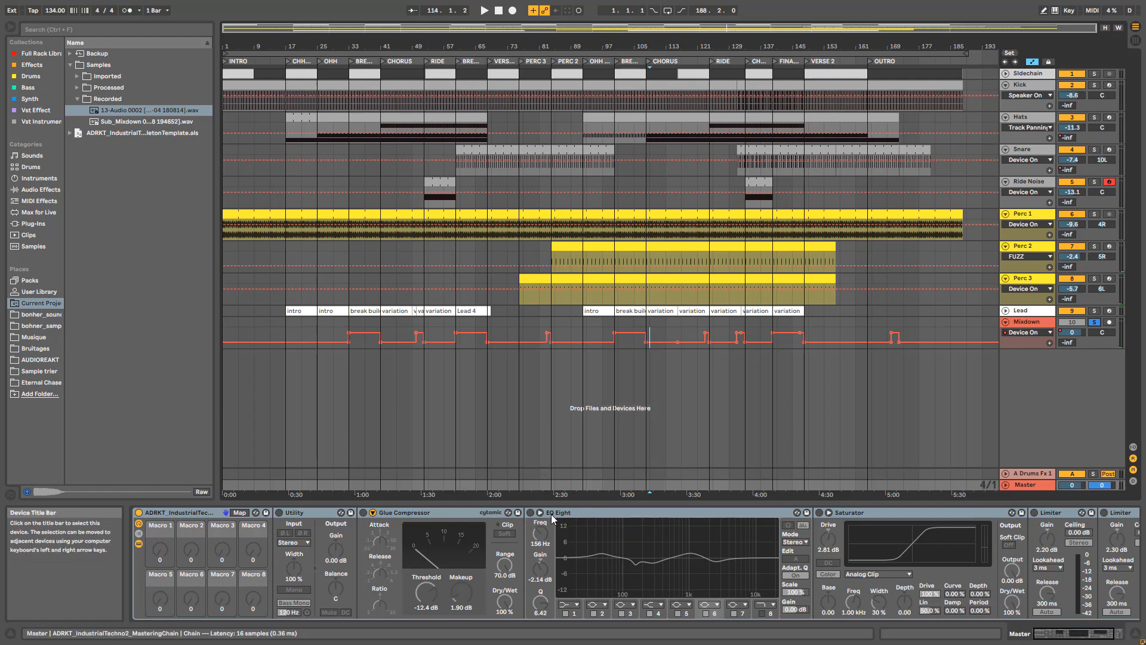
{"action": "left_click", "coordinate": [302, 514]}
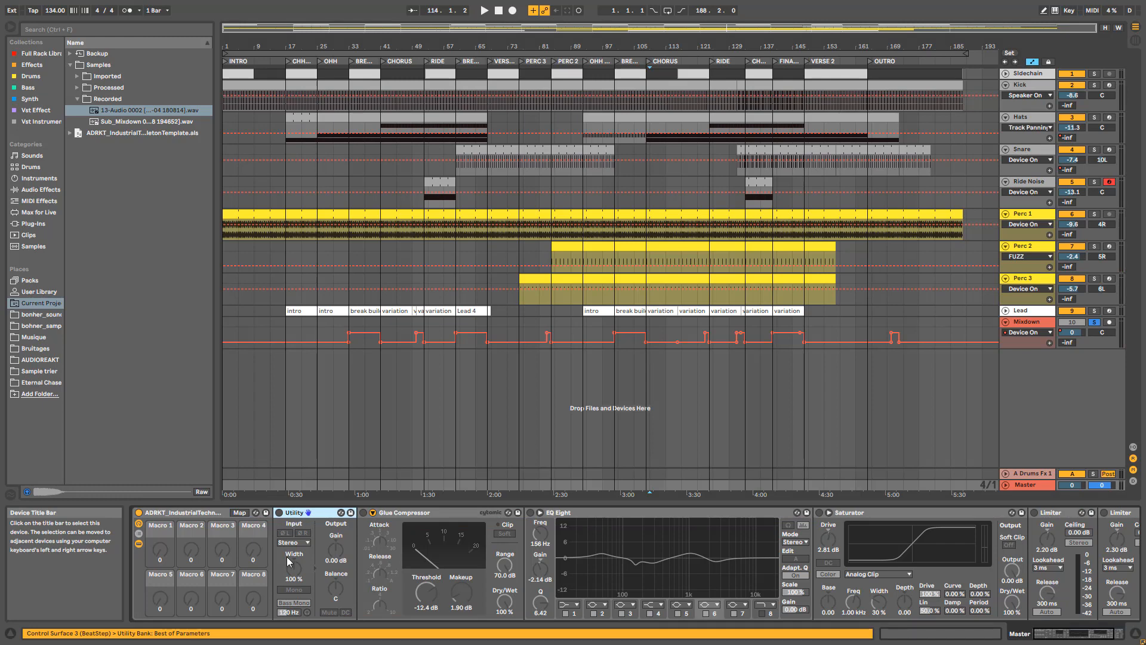
{"action": "left_click", "coordinate": [280, 512]}
{"action": "key", "text": "space"}
{"action": "left_click", "coordinate": [296, 602]}
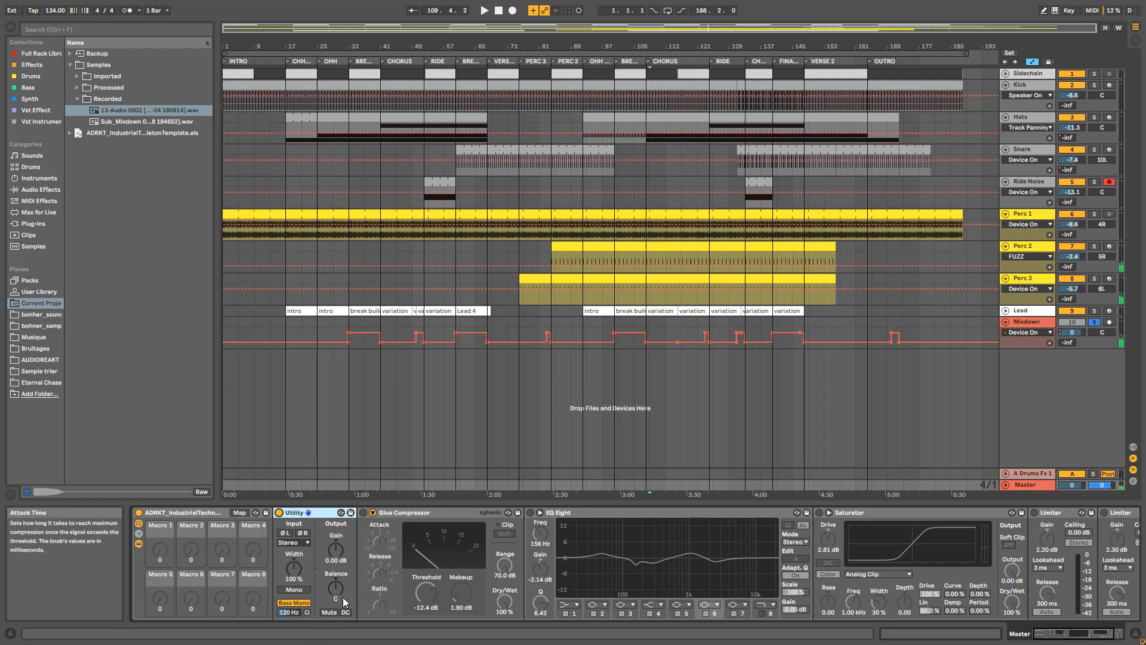
Enable the Master rack's Glue Compressor while playing the Mixdown from bar 109, then stop playback.
{"action": "left_click", "coordinate": [364, 513]}
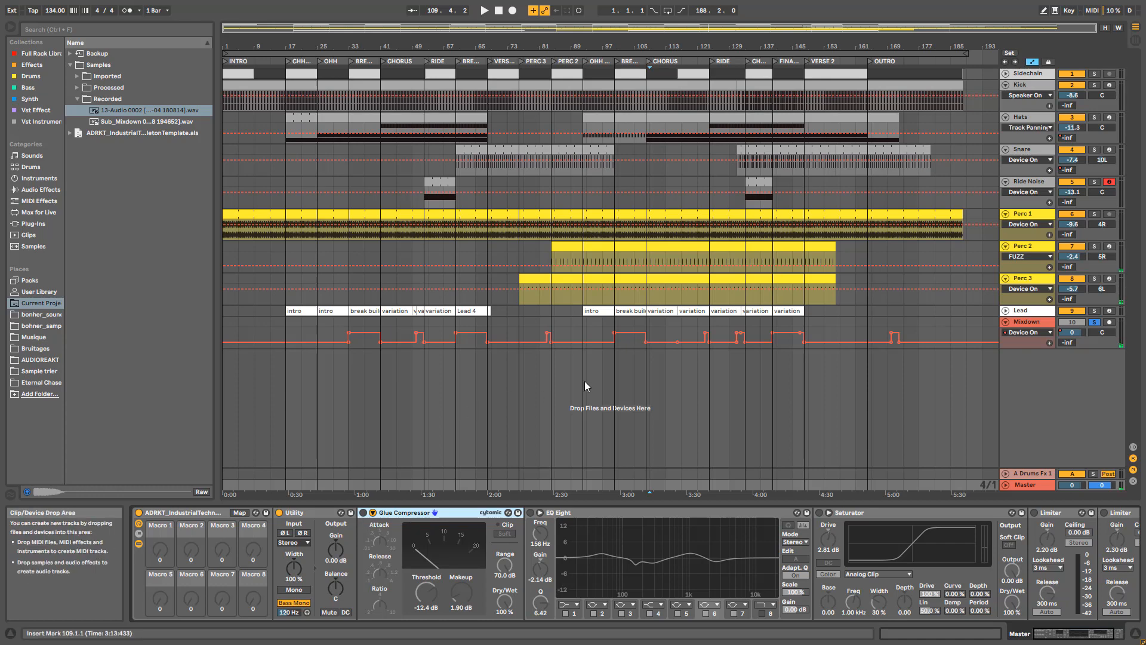
{"action": "left_click", "coordinate": [651, 388]}
{"action": "key", "text": "space"}
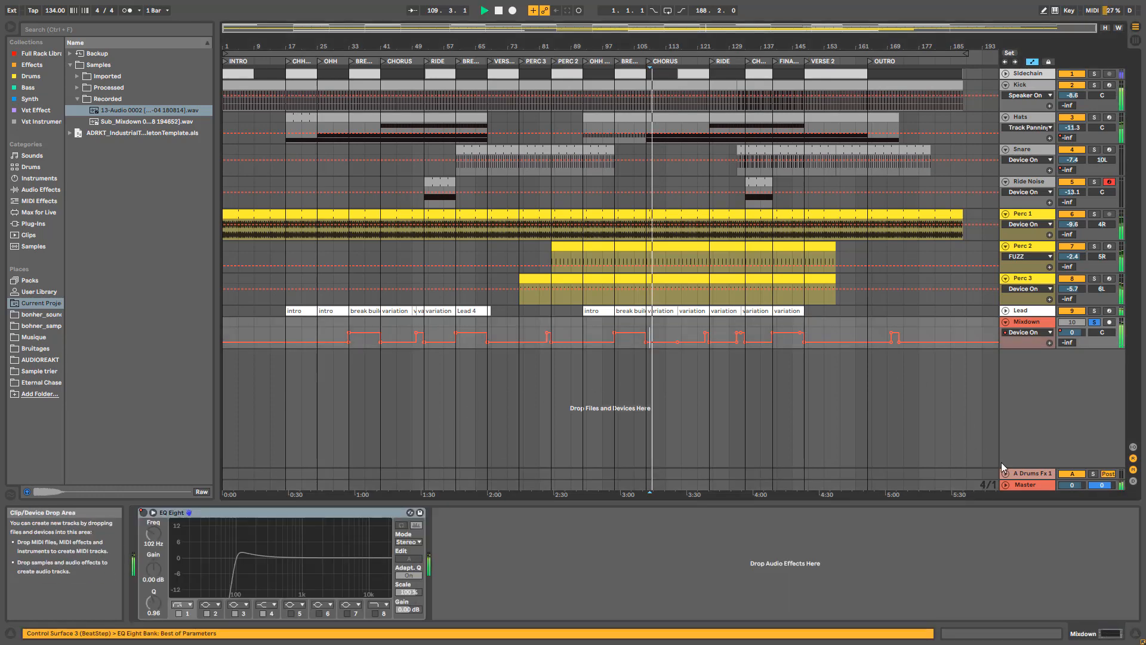
{"action": "left_click", "coordinate": [1033, 486]}
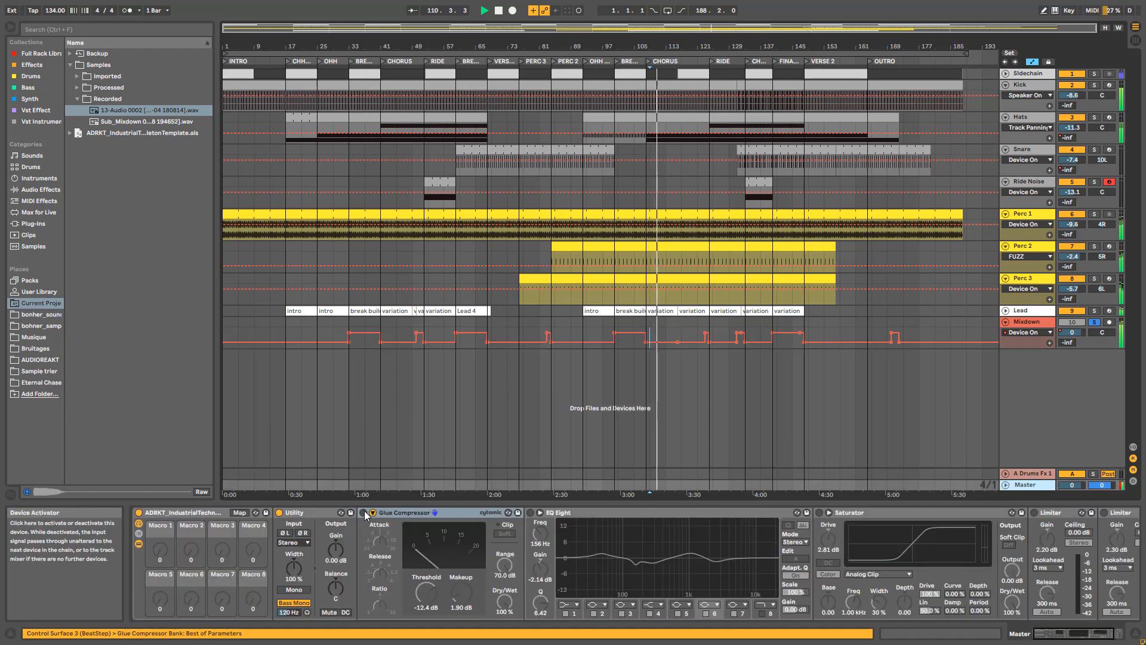
{"action": "left_click", "coordinate": [363, 513]}
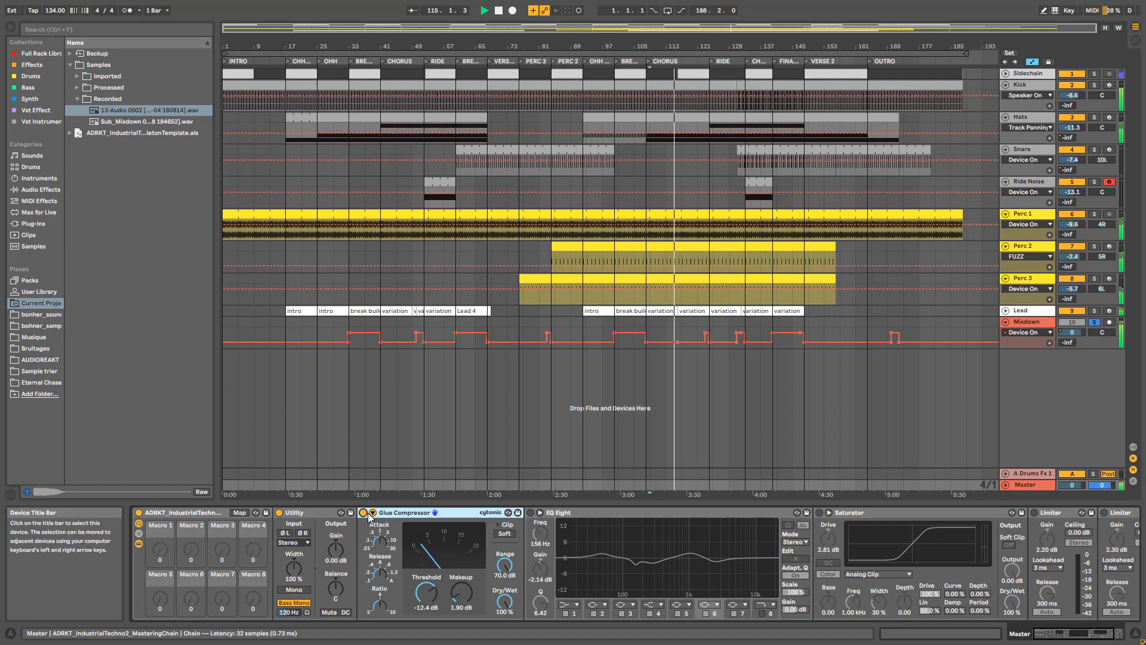
{"action": "key", "text": "space"}
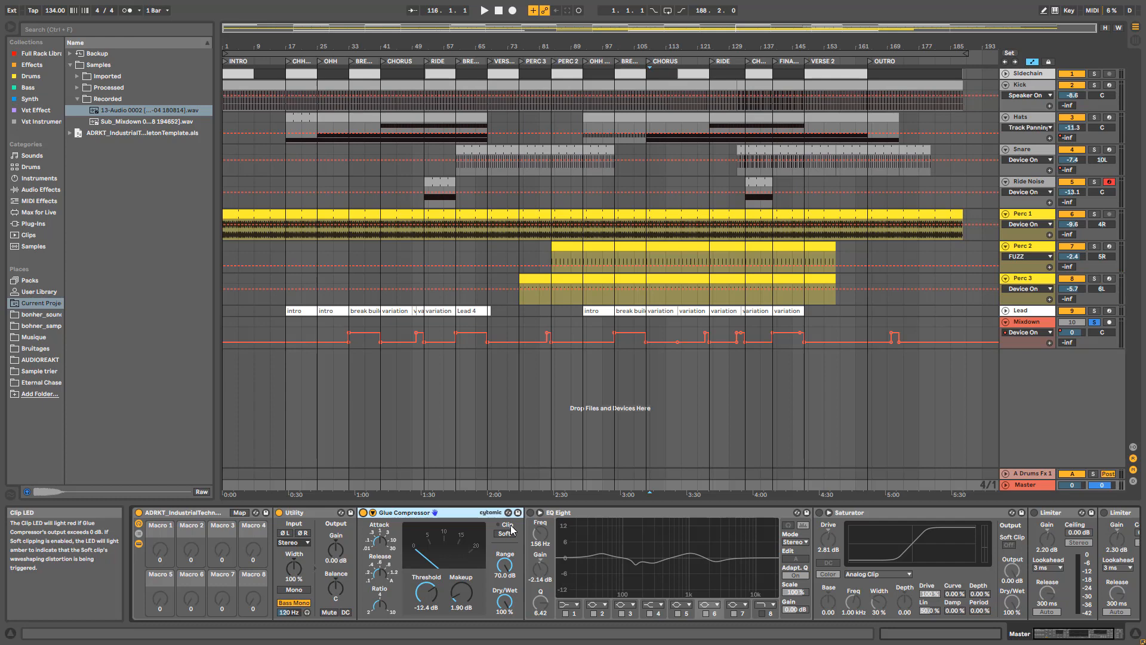
Play from bar 113, compare the Master rack's EQ Eight on and off, leave it enabled and stop playback.
{"action": "left_click", "coordinate": [531, 516]}
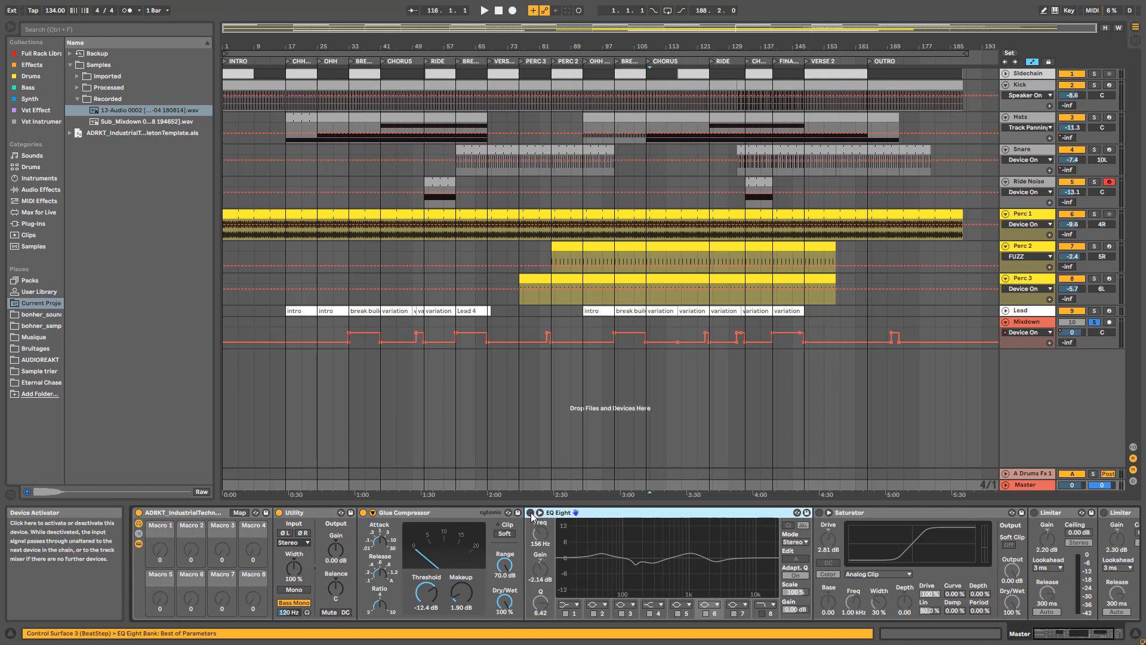
{"action": "left_click", "coordinate": [666, 332]}
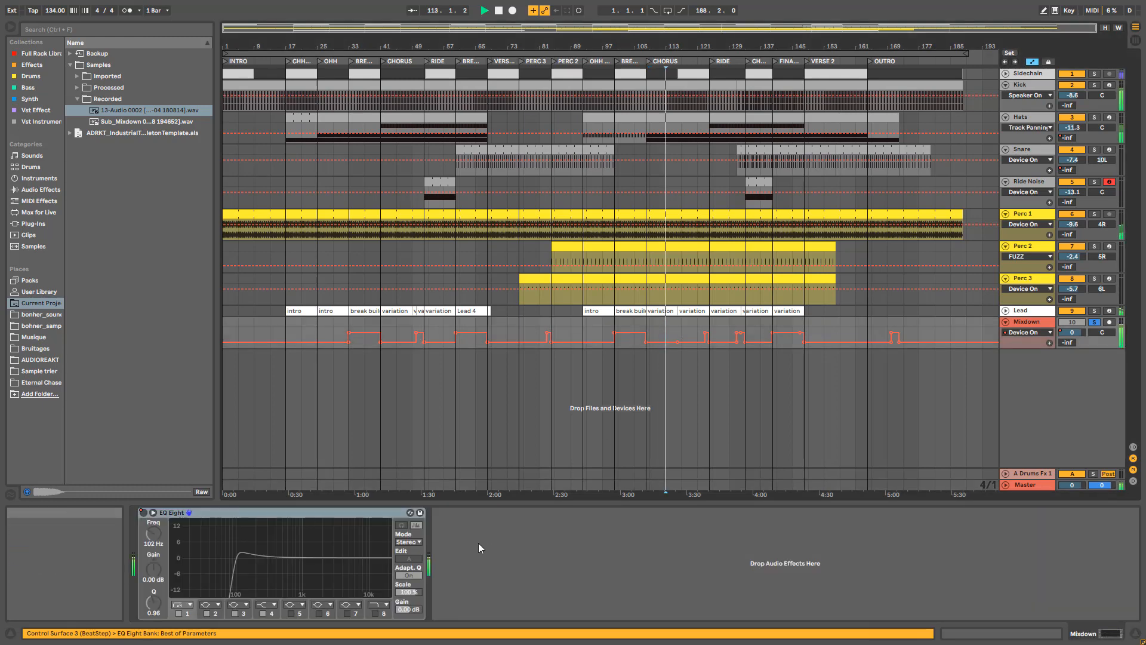
{"action": "key", "text": "space"}
{"action": "left_click", "coordinate": [1026, 484]}
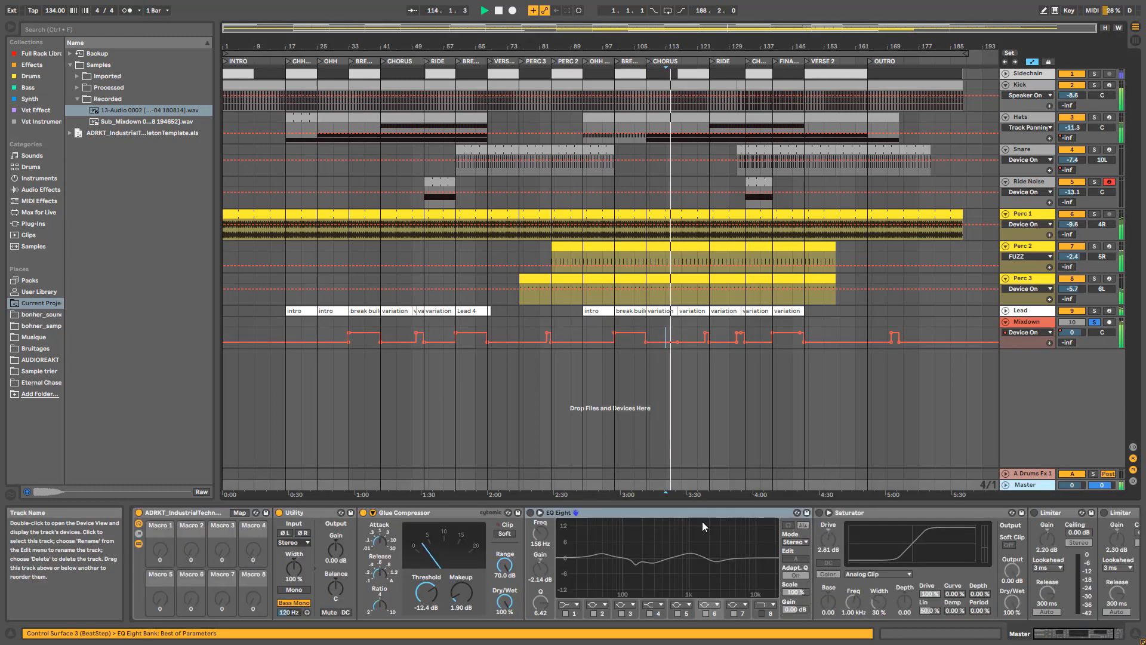
{"action": "left_click", "coordinate": [529, 513]}
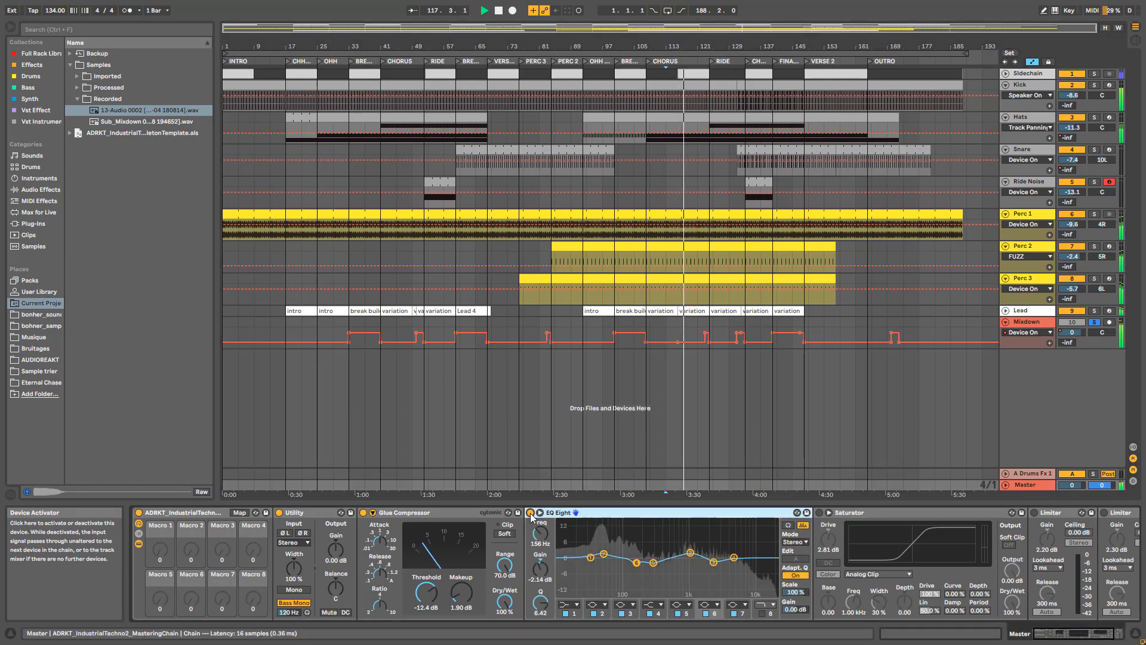
{"action": "left_click", "coordinate": [530, 513]}
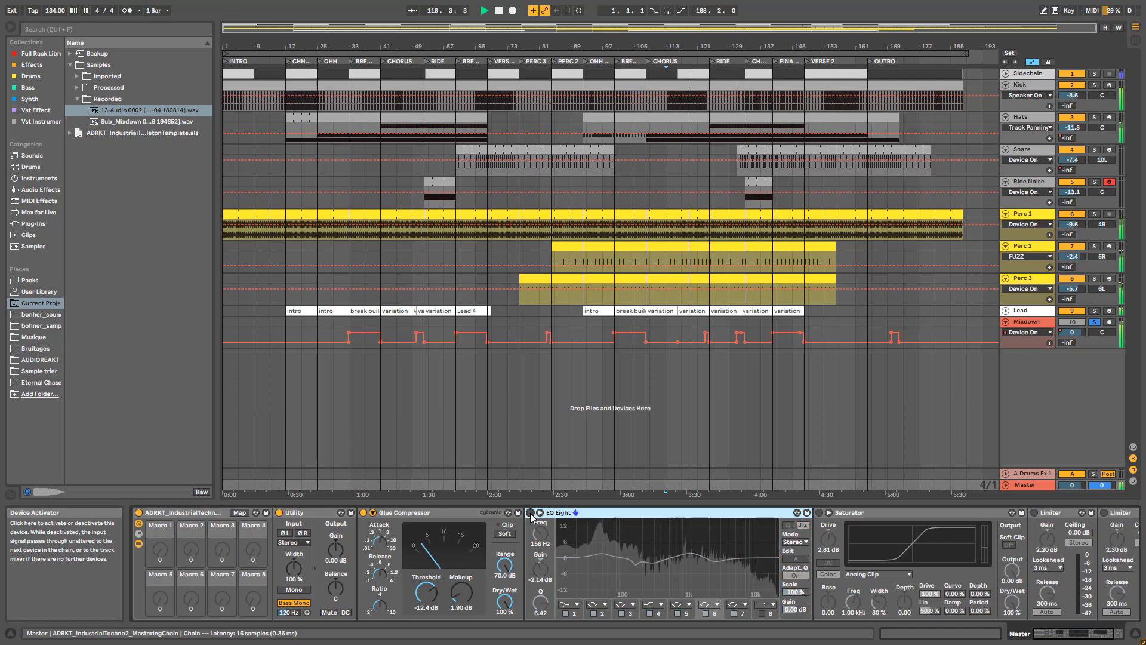
{"action": "left_click", "coordinate": [530, 512]}
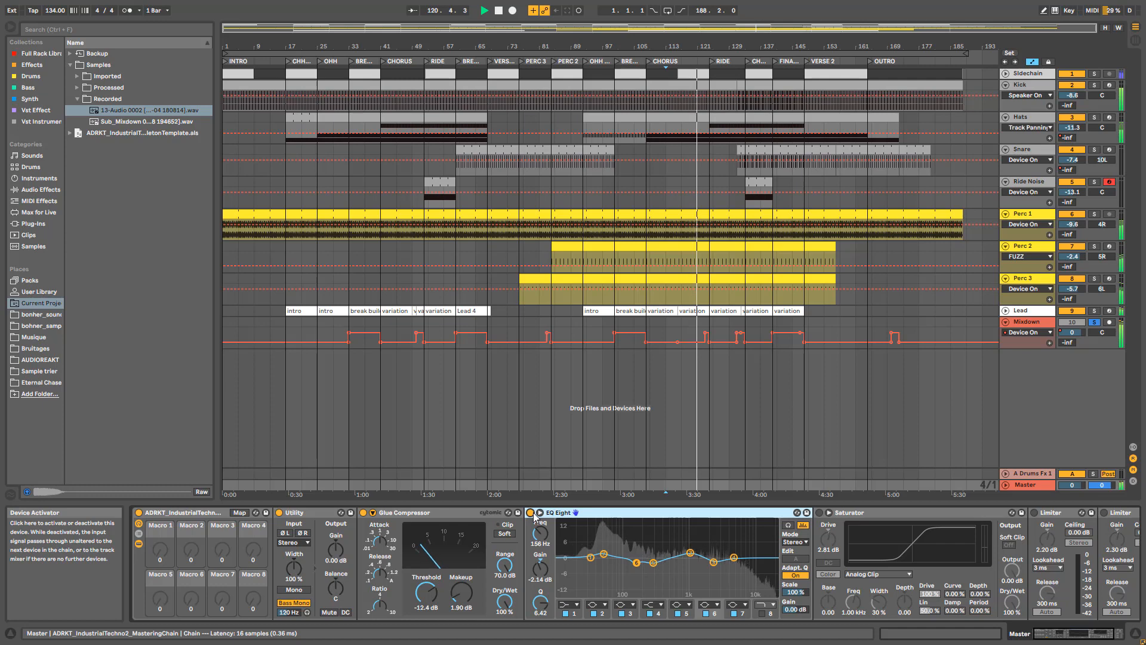
{"action": "key", "text": "space"}
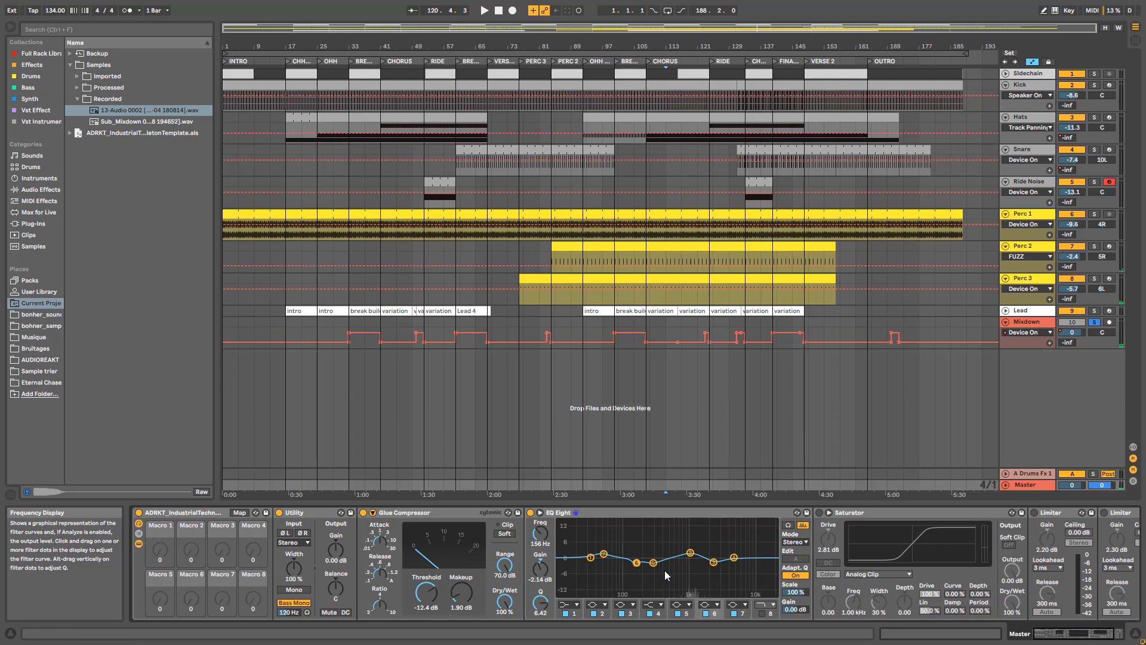
Show the Kick track's device chain, then return to the Master rack and select the 284 Hz dip band in its EQ Eight.
{"action": "left_click", "coordinate": [1036, 112]}
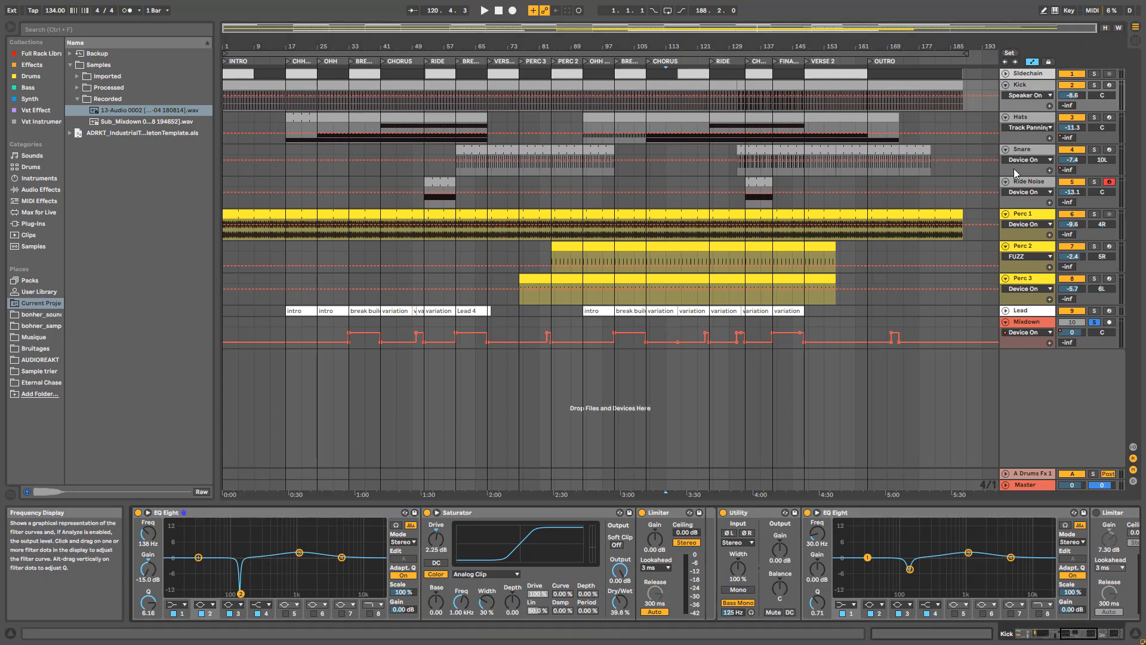
{"action": "left_click", "coordinate": [1030, 484]}
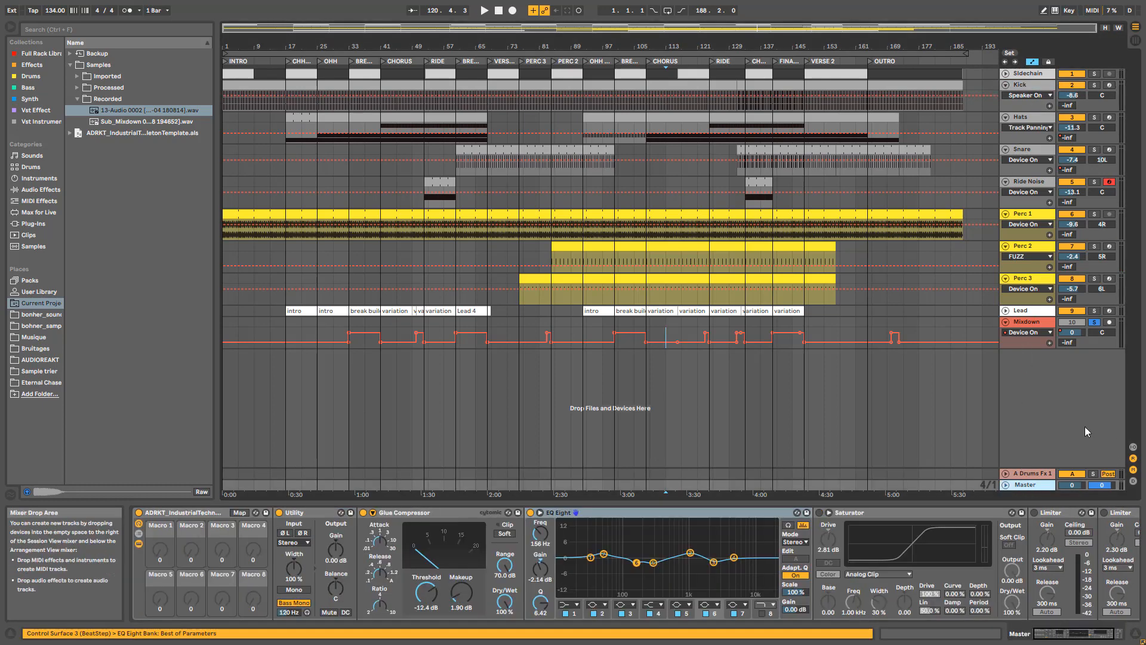
{"action": "left_click", "coordinate": [655, 564]}
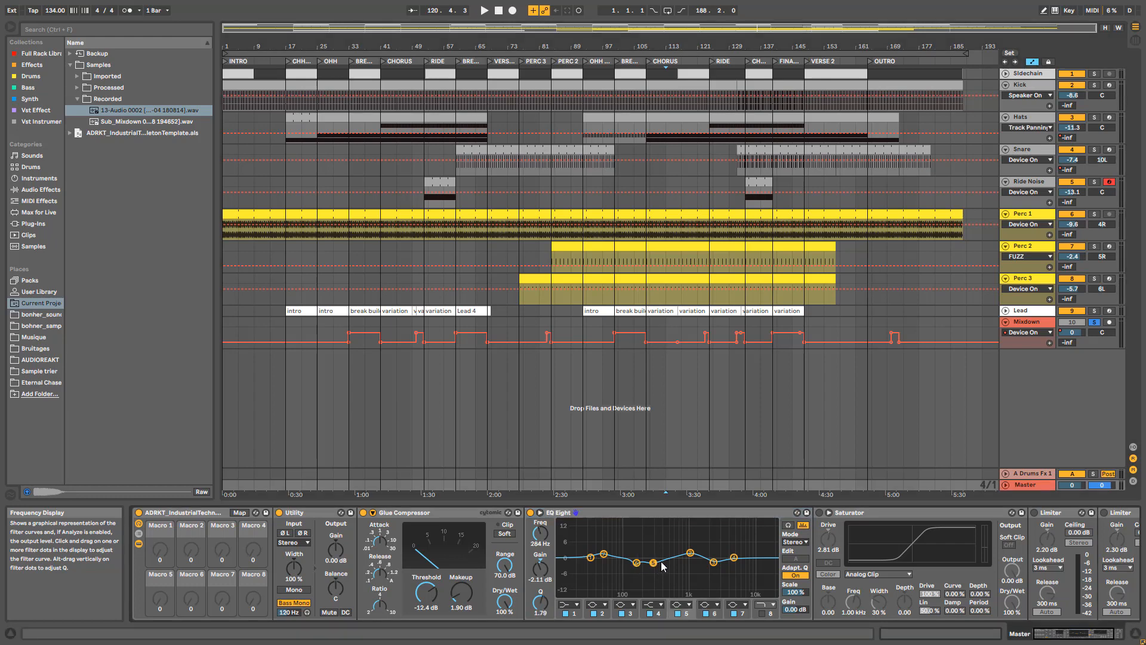
Play from bar 113, audition the Master EQ Eight's dip bands 5, 3 and 6 off and on, leave all enabled and stop playback.
{"action": "left_click", "coordinate": [678, 613]}
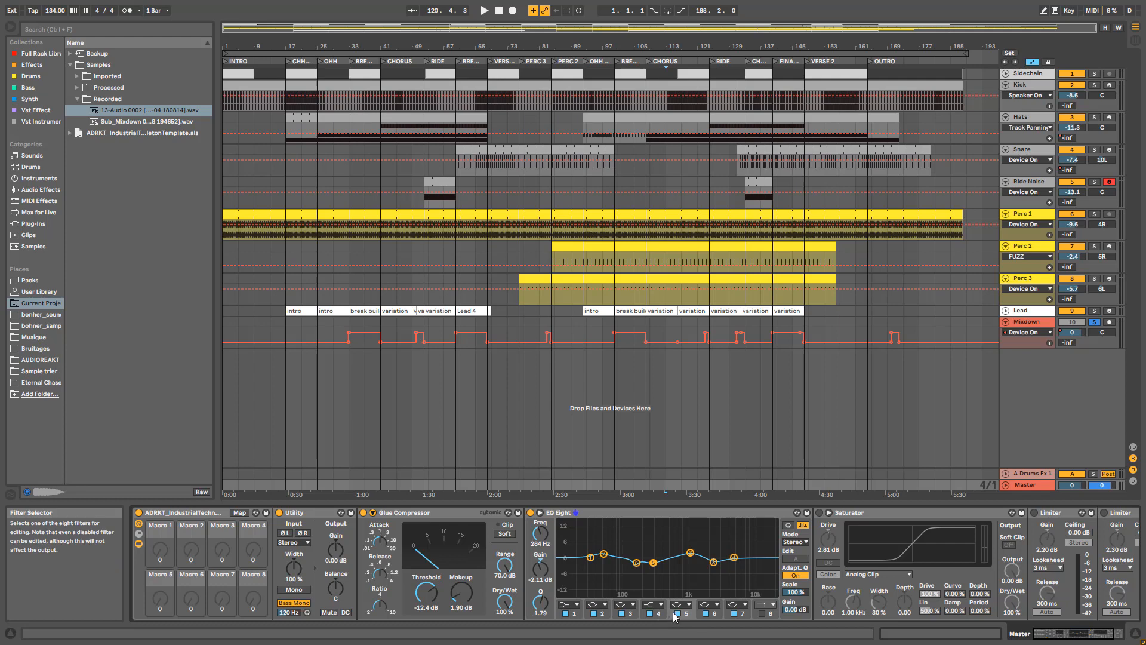
{"action": "key", "text": "space"}
{"action": "left_click", "coordinate": [623, 613]}
{"action": "left_click", "coordinate": [623, 613]}
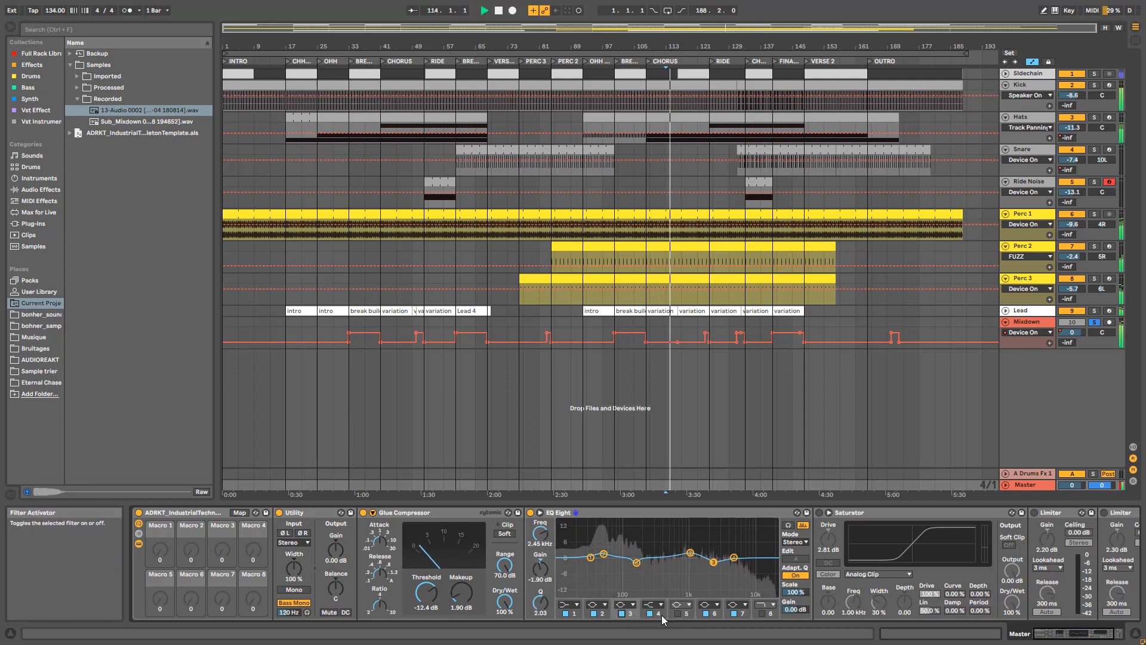
{"action": "left_click", "coordinate": [706, 614]}
{"action": "left_click", "coordinate": [706, 613]}
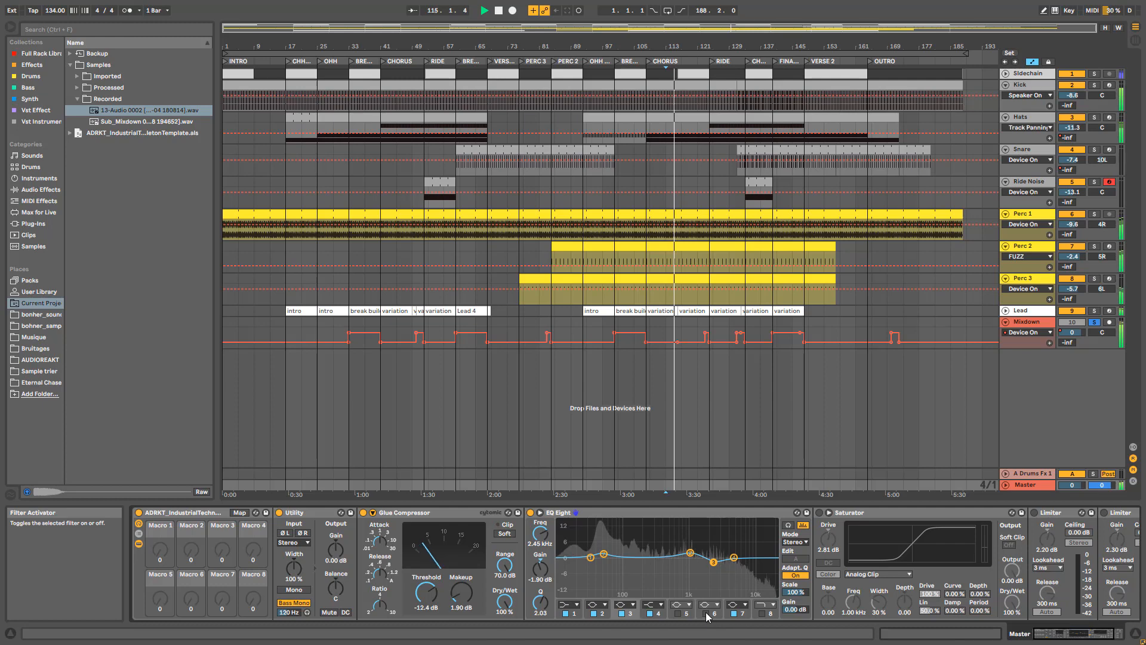
{"action": "left_click", "coordinate": [678, 613]}
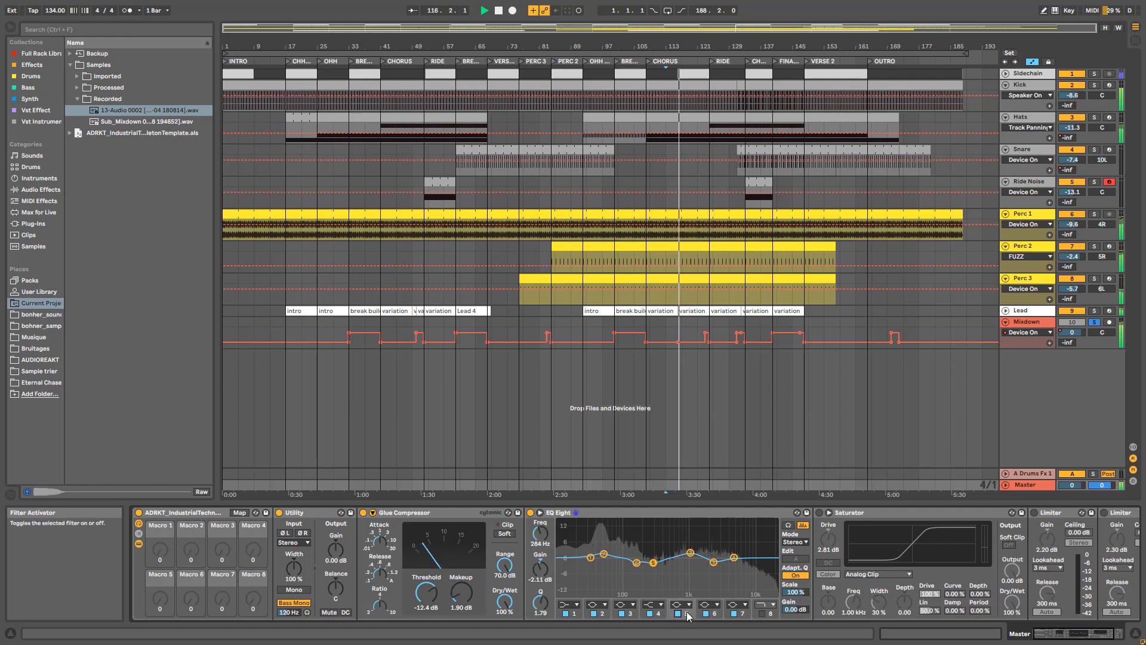
{"action": "key", "text": "space"}
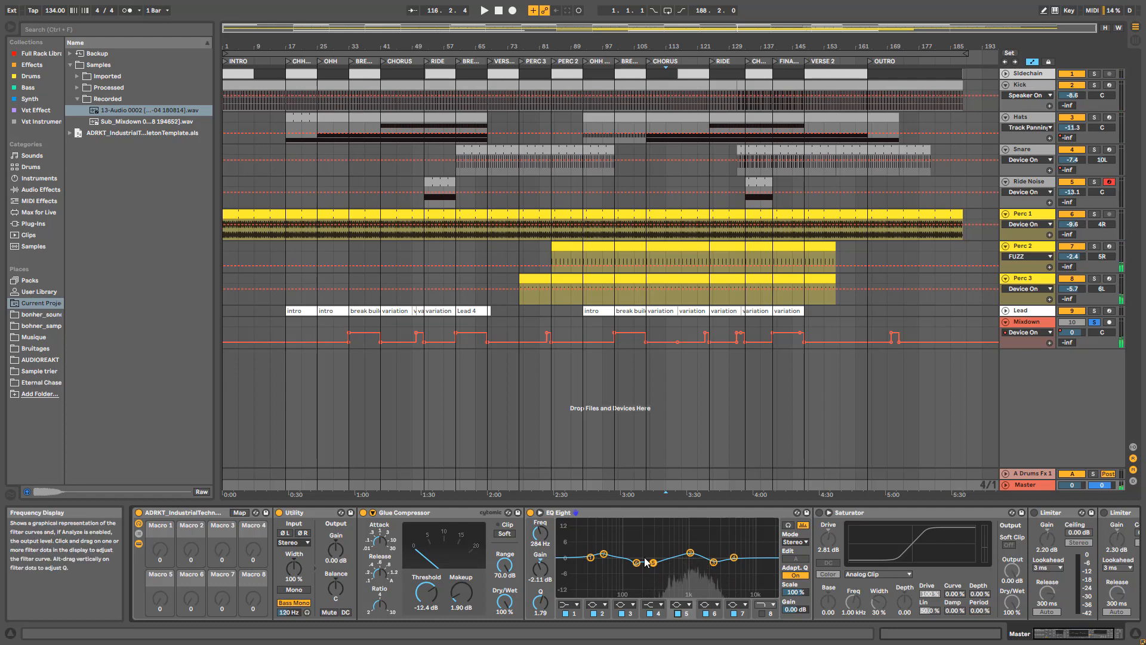
Select the EQ Eight's 1.07 kHz boost band, compare it off and on during playback, leave it enabled and stop.
{"action": "left_click", "coordinate": [691, 555]}
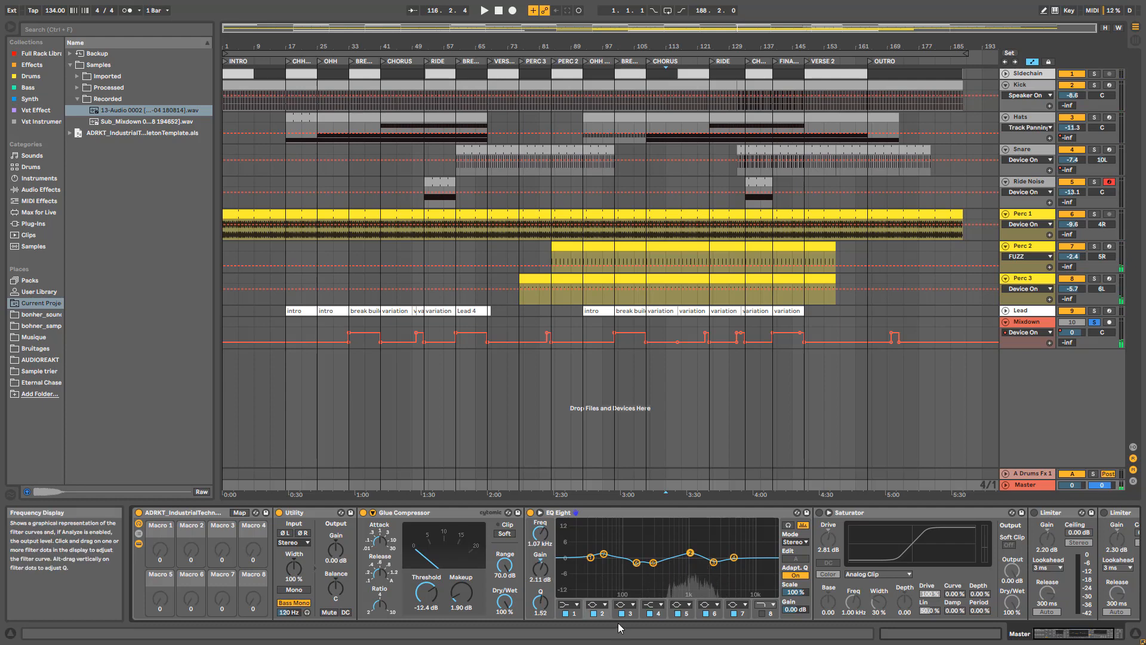
{"action": "key", "text": "space"}
{"action": "left_click", "coordinate": [593, 613]}
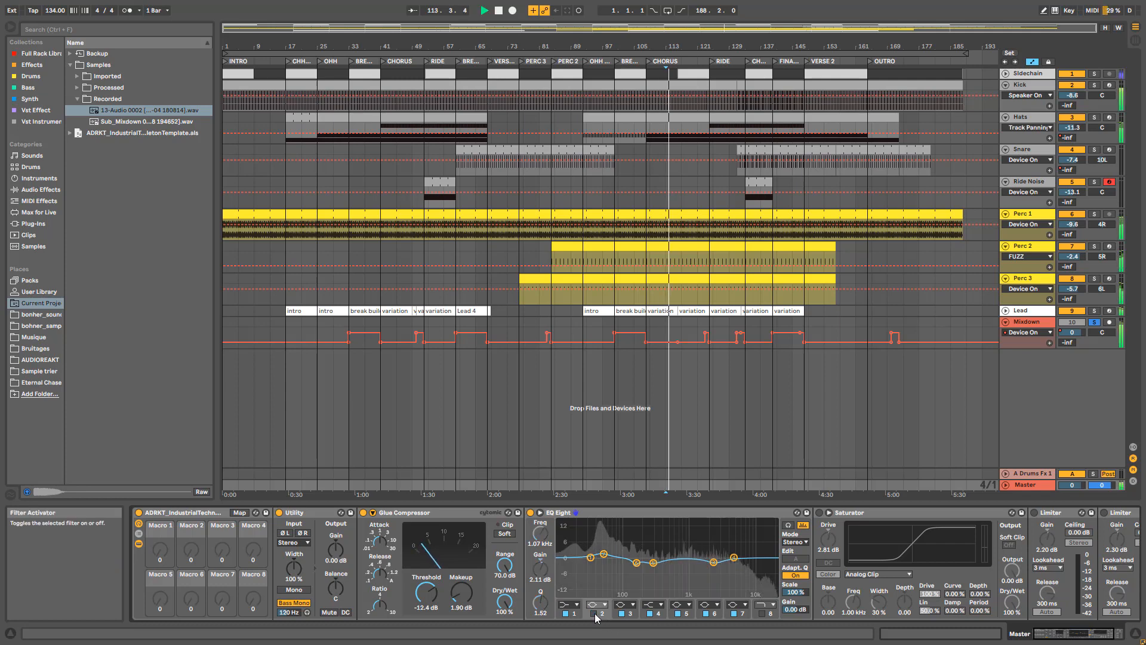
{"action": "left_click", "coordinate": [595, 613]}
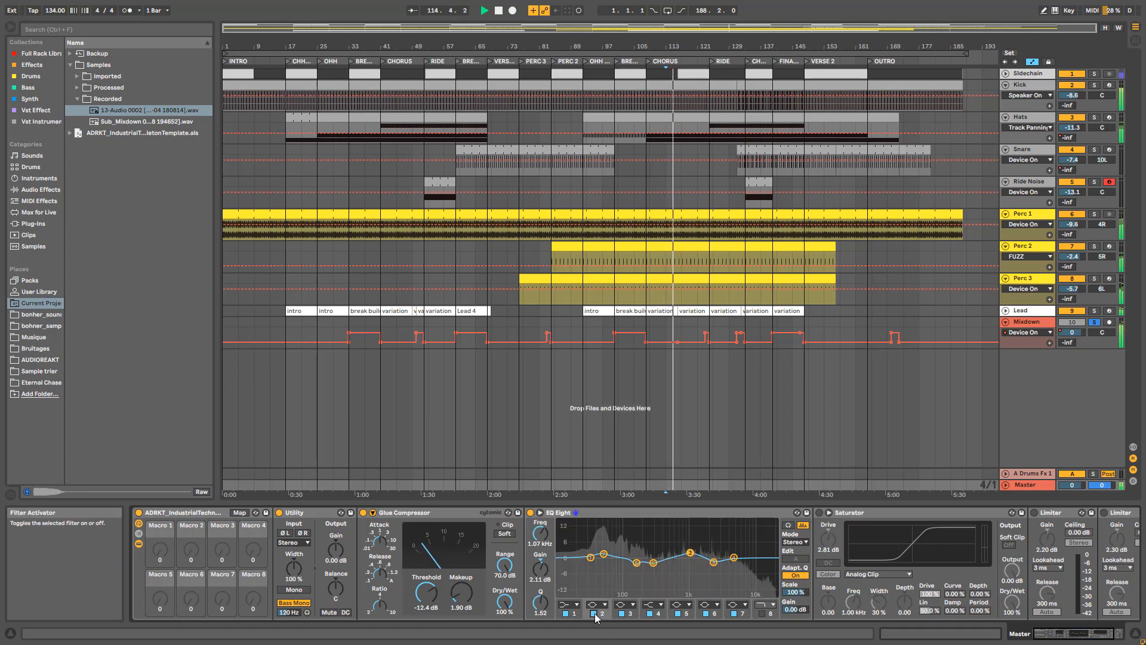
{"action": "key", "text": "space"}
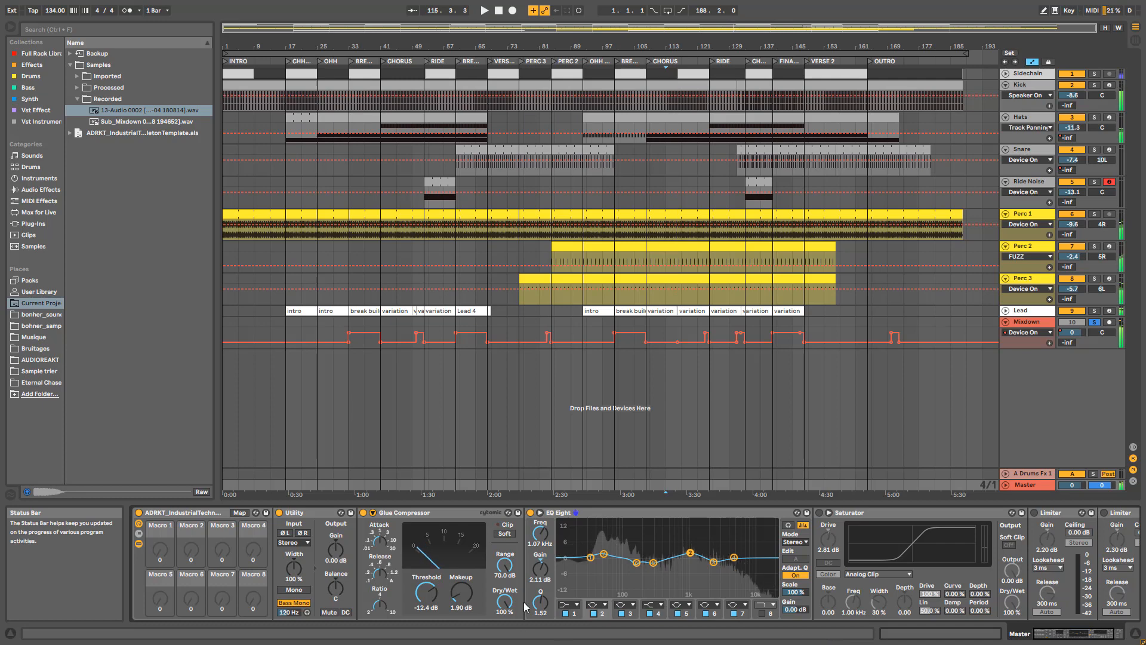
Select the EQ Eight's 48.4 Hz boost band, audition it with a short playback from bar 113 and stop.
{"action": "left_click", "coordinate": [603, 554]}
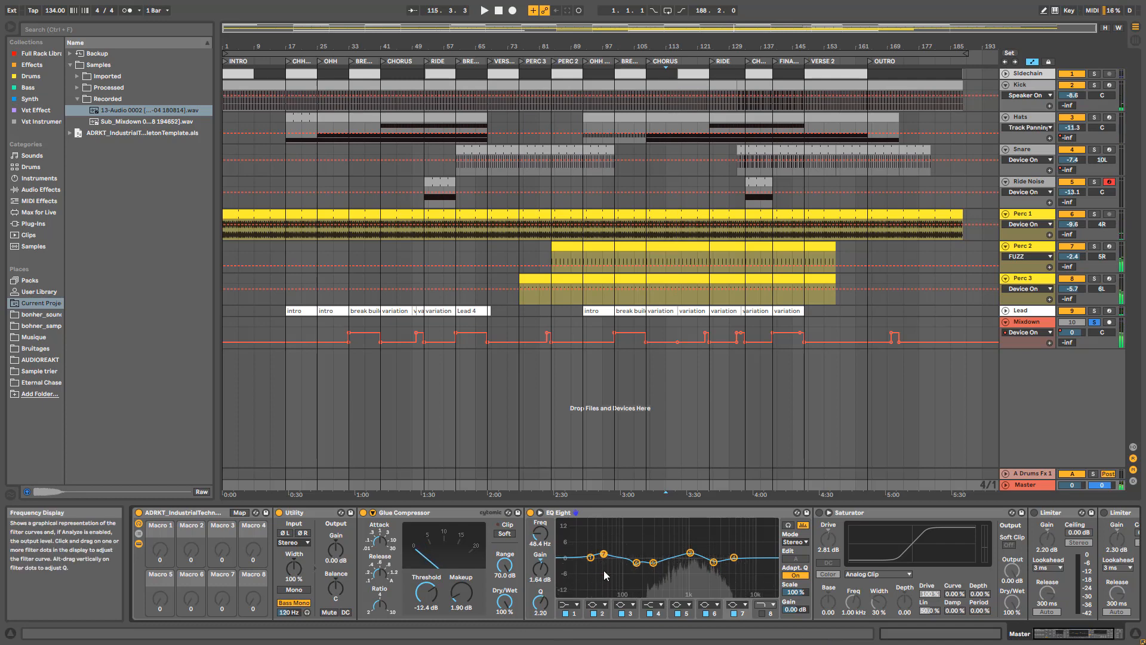
{"action": "key", "text": "space"}
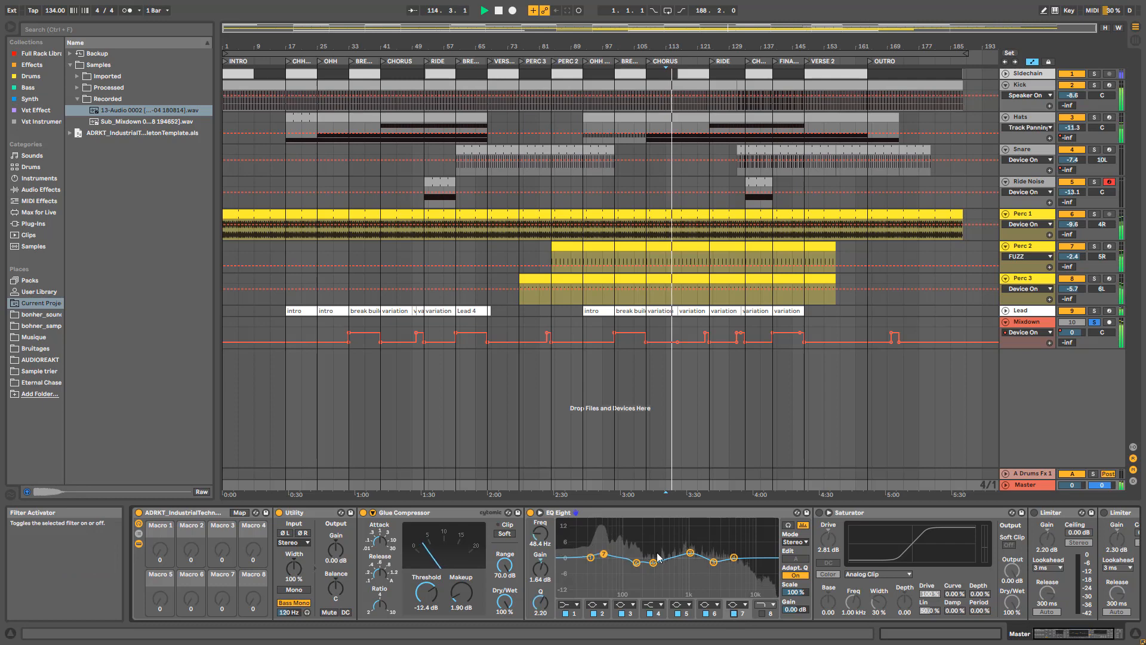
{"action": "key", "text": "space"}
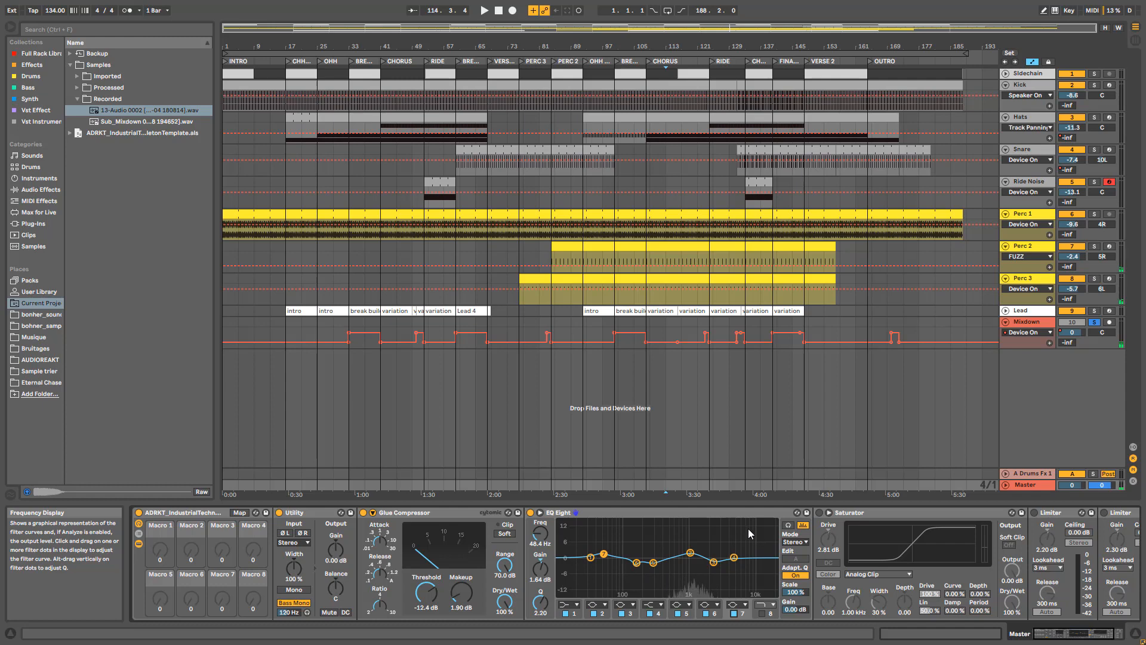
Select the EQ Eight's 2.45 kHz dip band, compare it off and on during playback, leave it enabled and stop.
{"action": "left_click", "coordinate": [713, 561]}
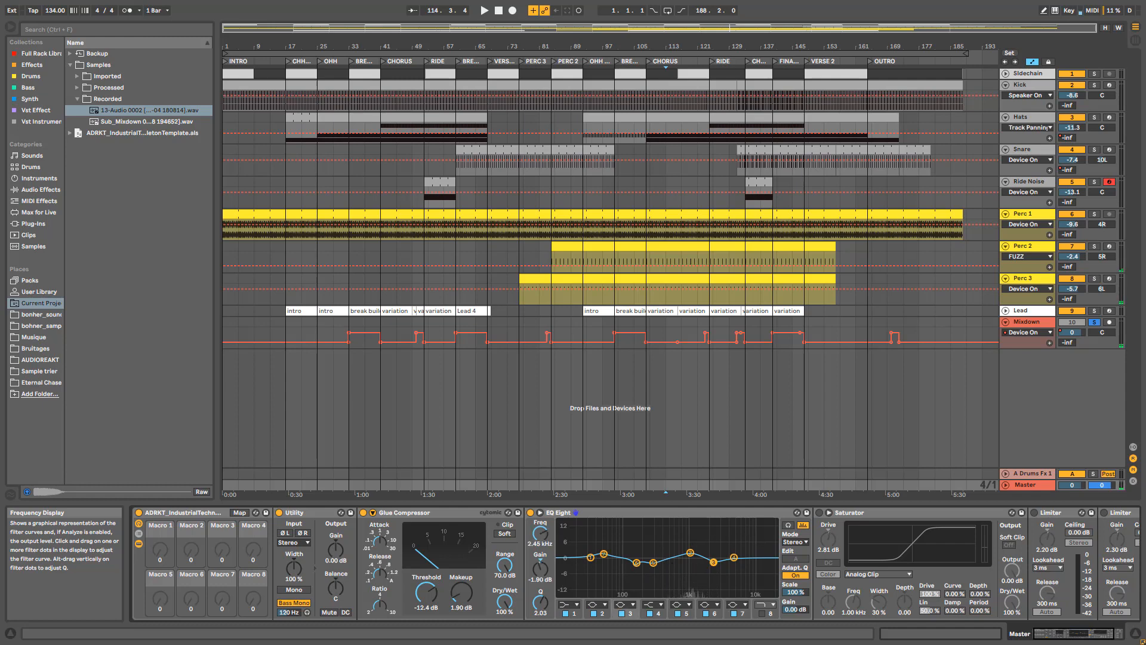
{"action": "left_click", "coordinate": [622, 613]}
{"action": "key", "text": "space"}
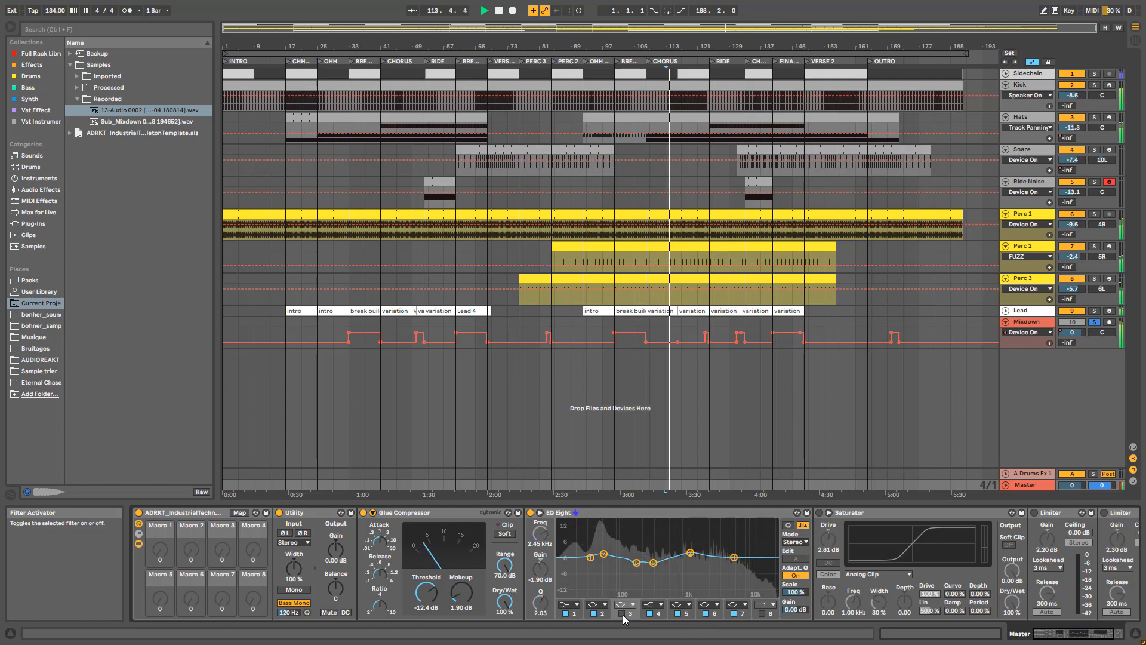
{"action": "left_click", "coordinate": [621, 614]}
{"action": "key", "text": "space"}
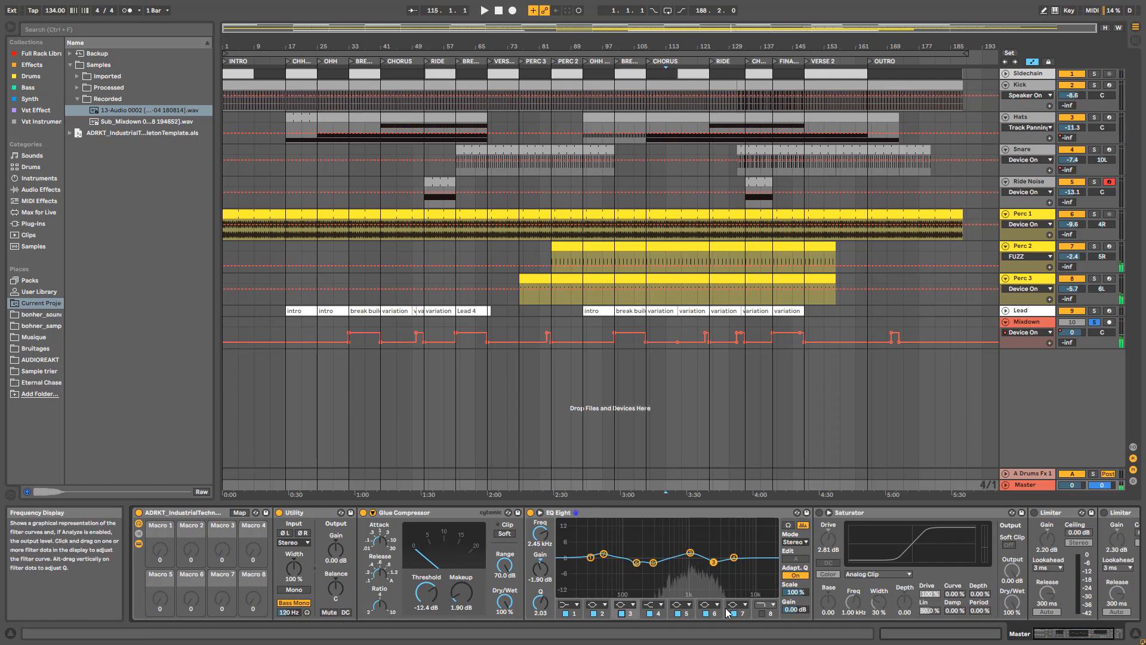
Enable the Master rack's Saturator while playing the Mixdown from bar 113, and stop playback.
{"action": "scroll", "coordinate": [716, 549], "scroll_direction": "right", "scroll_amount": 3}
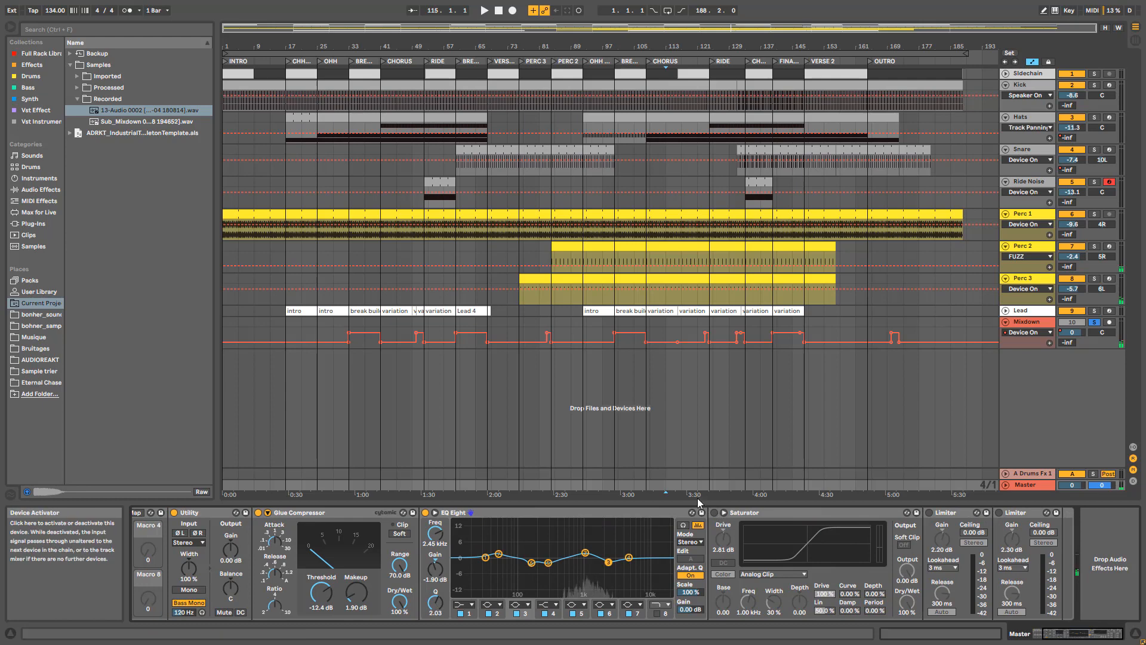
{"action": "key", "text": "space"}
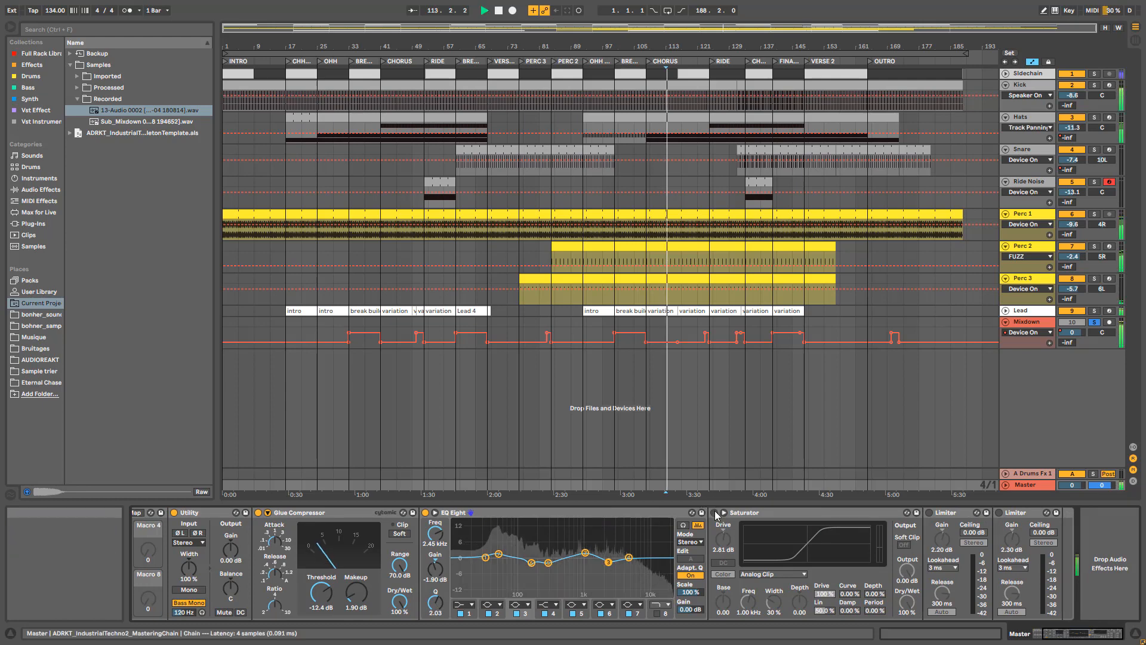
{"action": "left_click", "coordinate": [714, 512]}
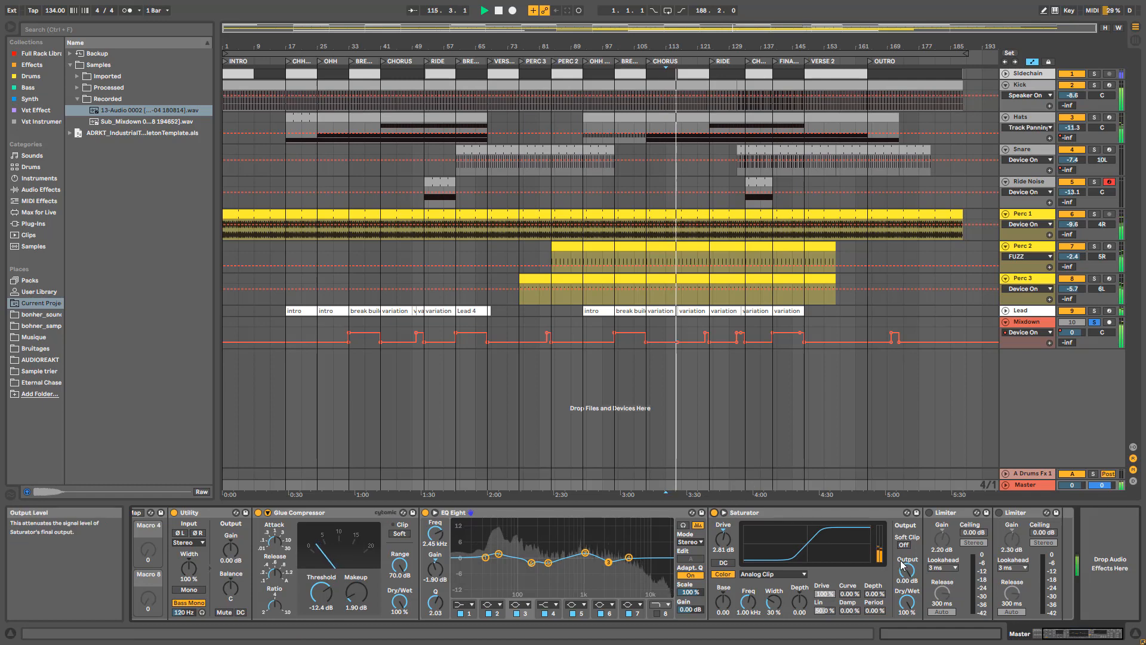
{"action": "key", "text": "space"}
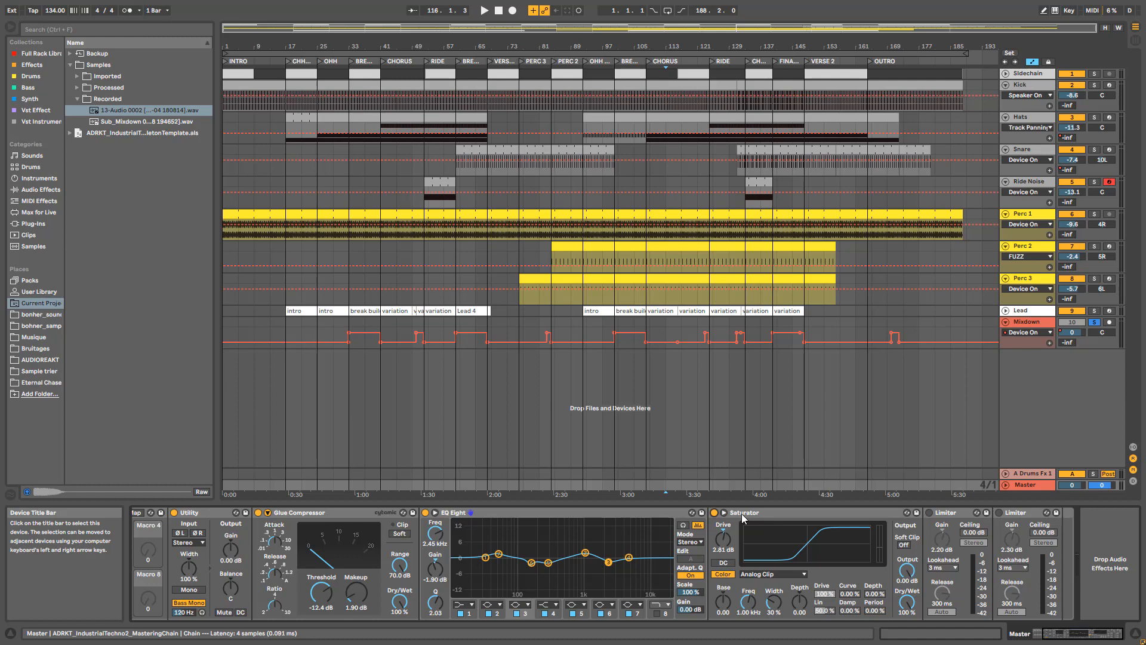
Enable both Limiters at the end of the Master rack while playing the Mixdown, and stop playback.
{"action": "left_click", "coordinate": [929, 512]}
{"action": "key", "text": "space"}
{"action": "left_click", "coordinate": [929, 514]}
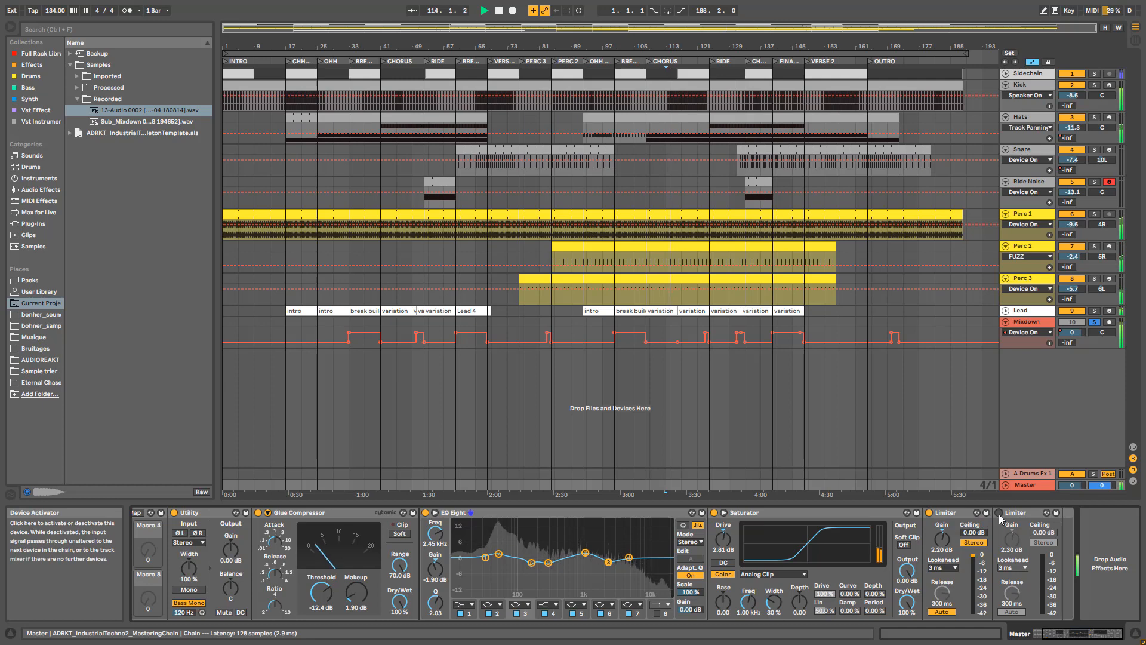
{"action": "left_click", "coordinate": [999, 513]}
{"action": "key", "text": "space"}
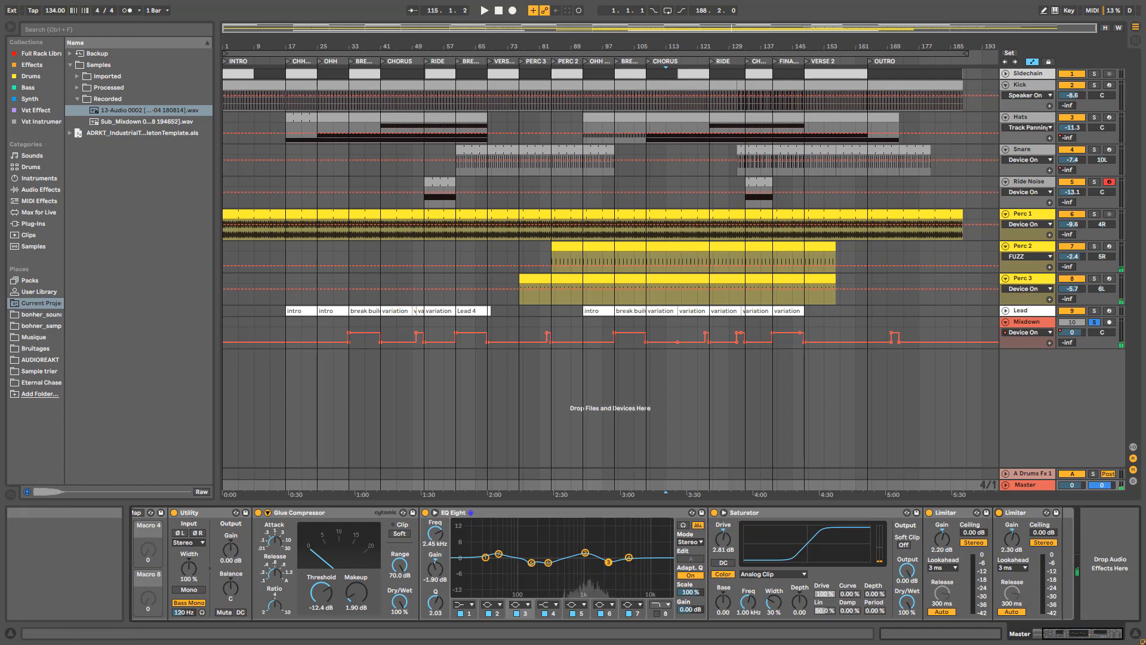
Play from bar 113 and compare the mix with the whole mastering rack bypassed and re-enabled.
{"action": "key", "text": "space"}
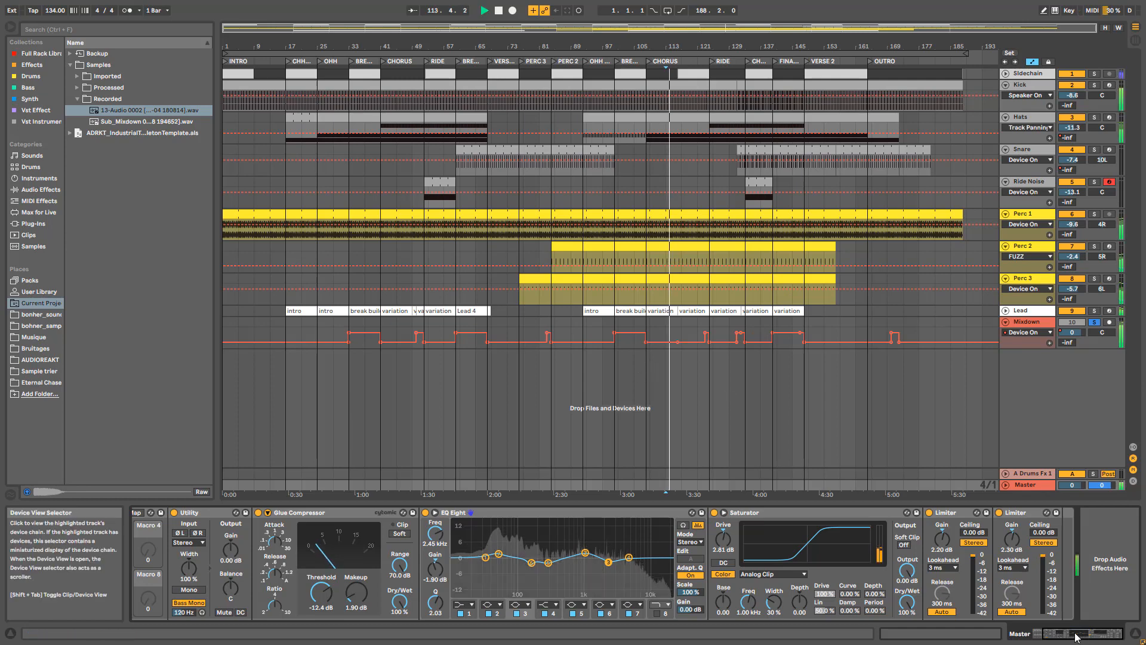
{"action": "left_click_drag", "start_coordinate": [1086, 633], "coordinate": [1044, 633]}
{"action": "left_click", "coordinate": [144, 512]}
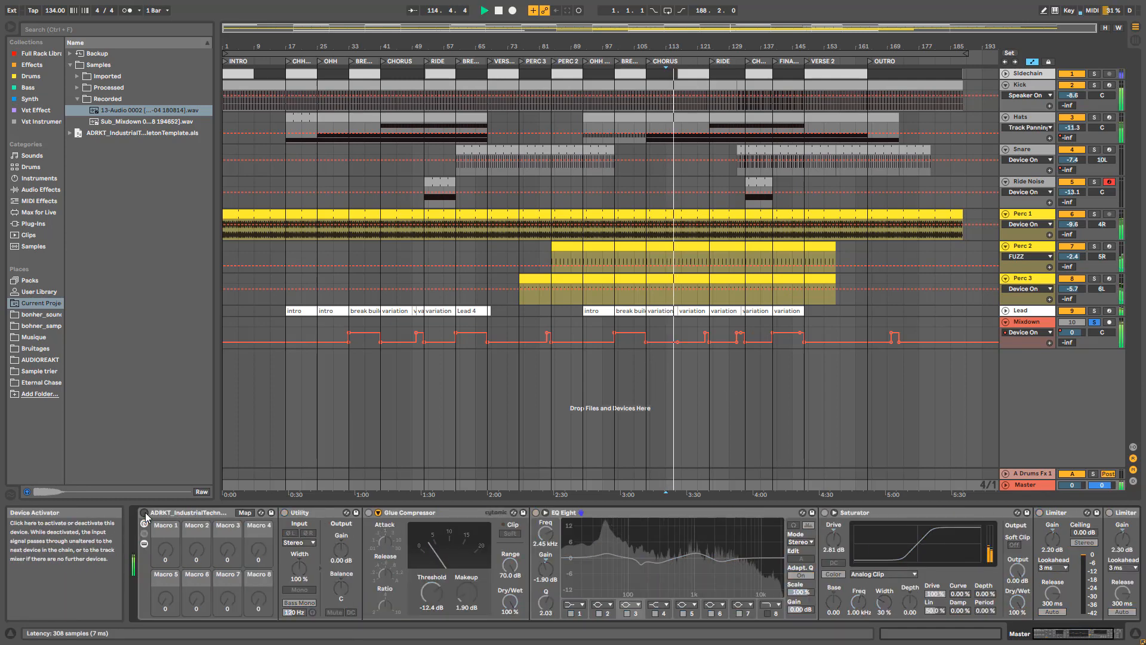
{"action": "left_click", "coordinate": [144, 512]}
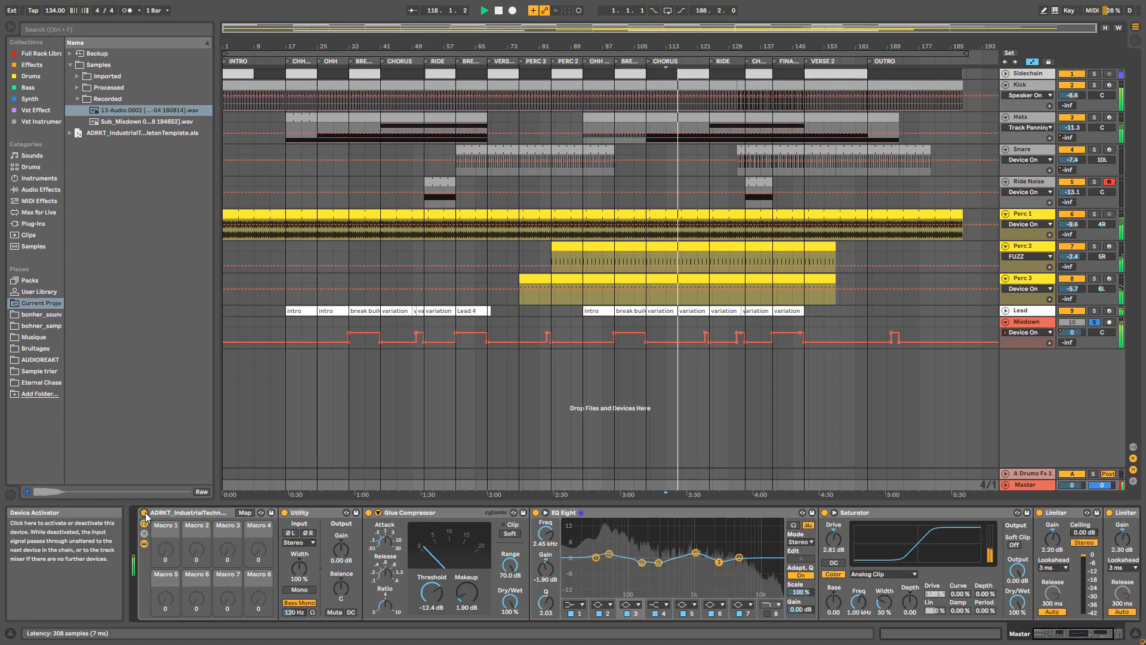
Compare the EQ Eight off and on during playback, leave it enabled and hide the mastering rack's devices.
{"action": "left_click", "coordinate": [536, 512]}
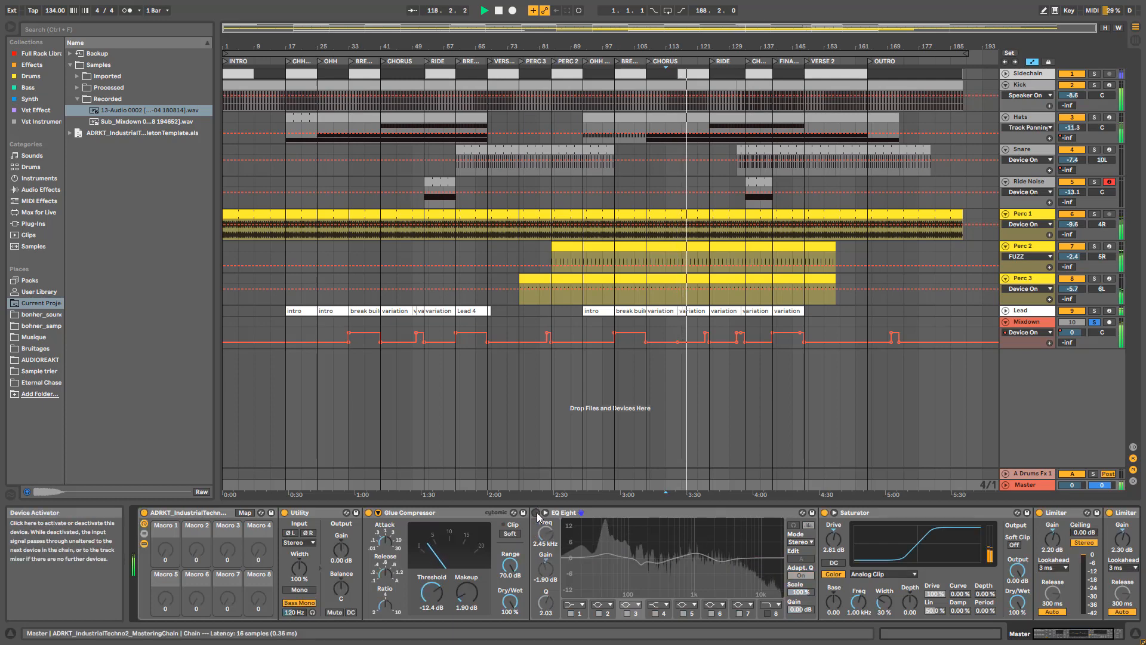
{"action": "left_click", "coordinate": [536, 512]}
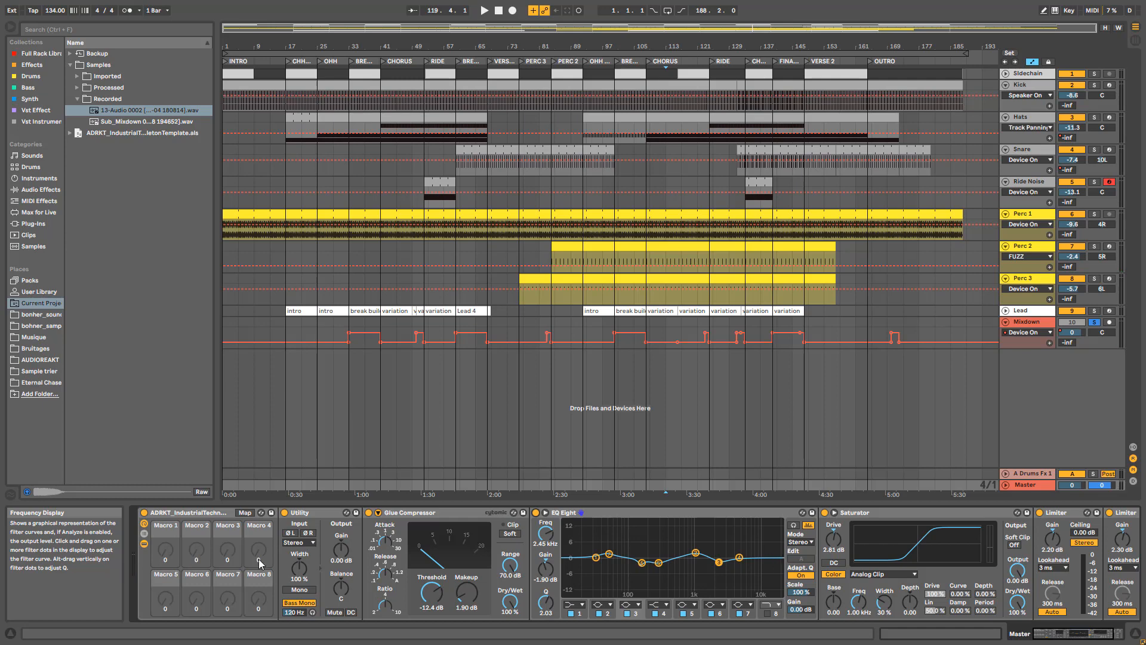
{"action": "left_click", "coordinate": [144, 543]}
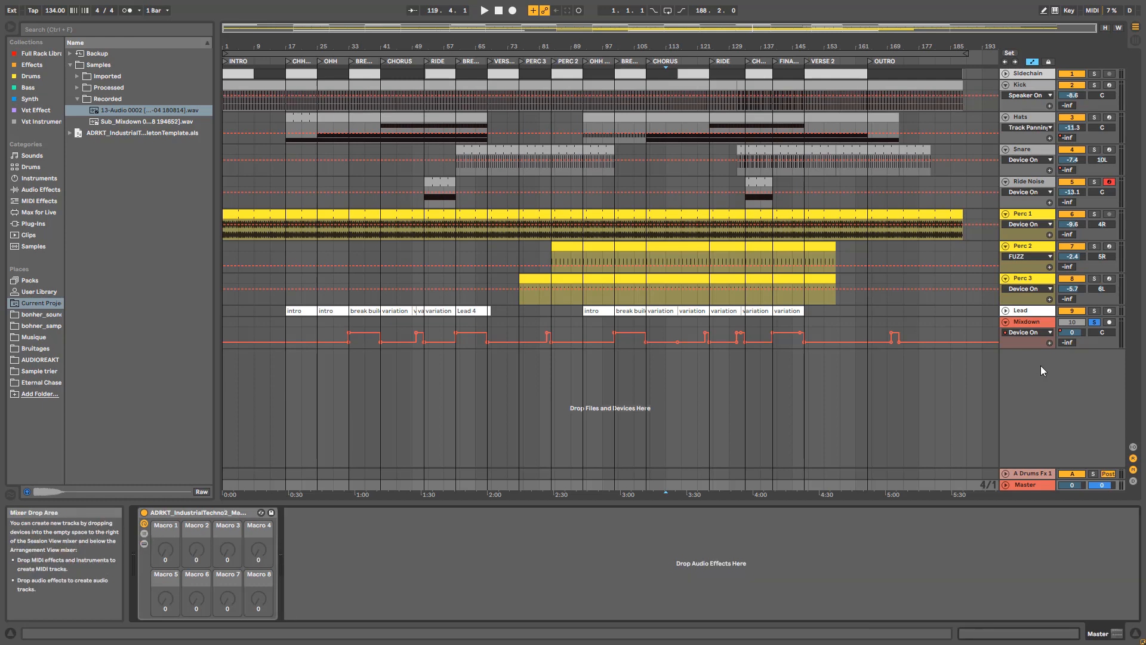